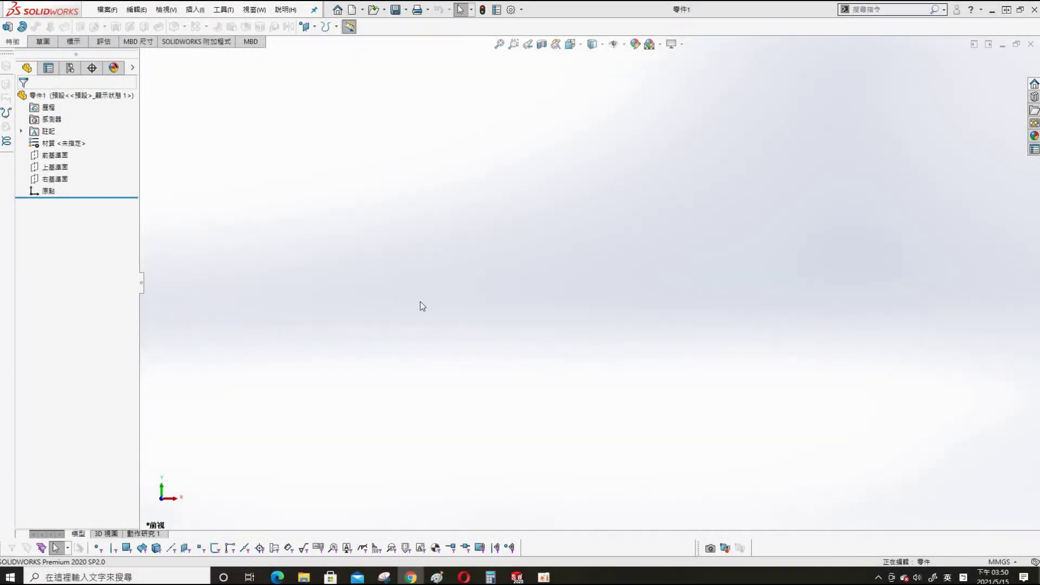
- Start a sketch on the Front Plane and draw two circles centred at the origin
left_click(54, 155)
left_click(65, 136)
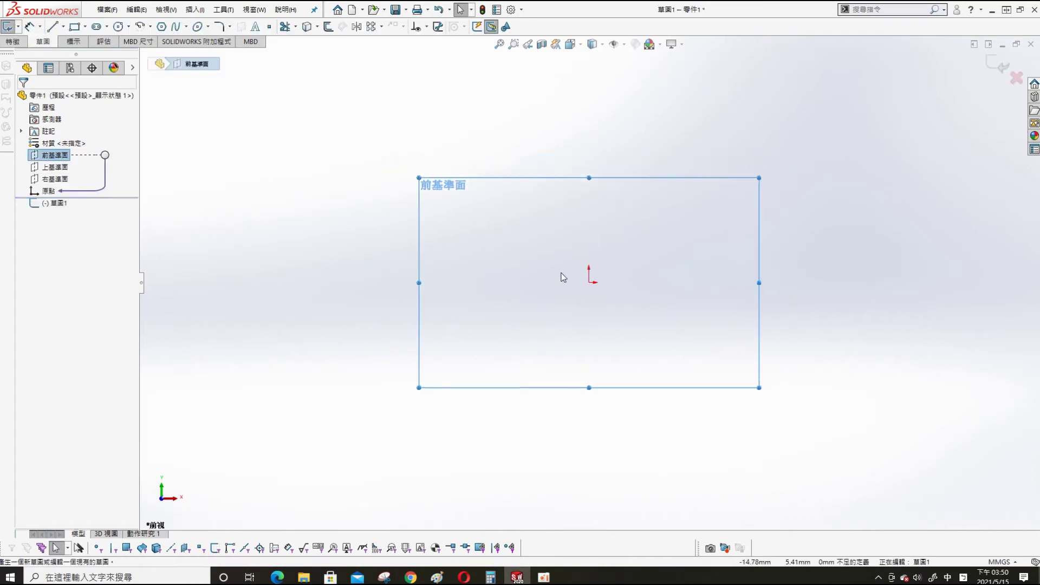
key("s")
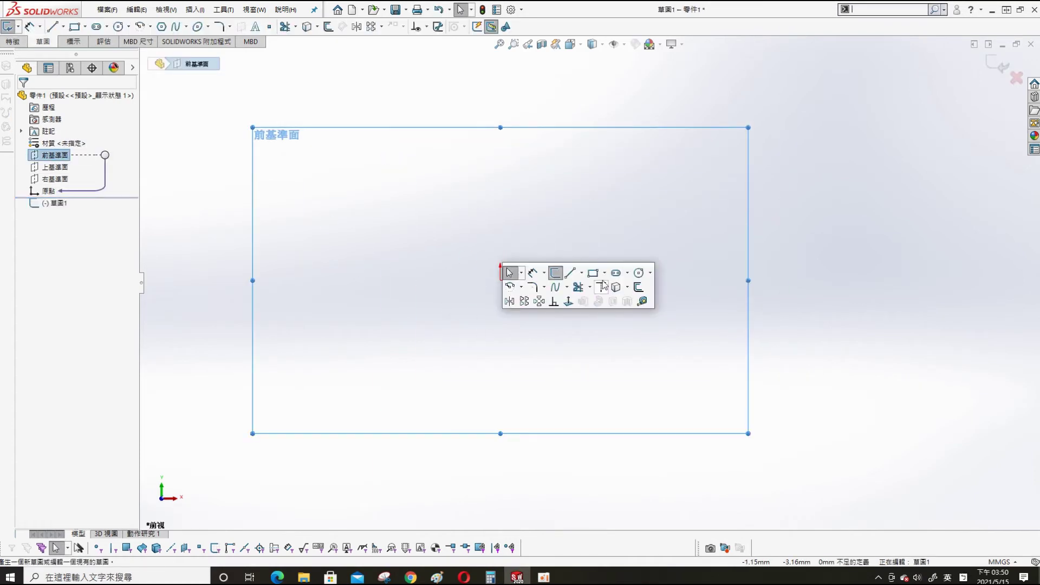
left_click(613, 280)
left_click(500, 280)
left_click(535, 355)
left_click(500, 280)
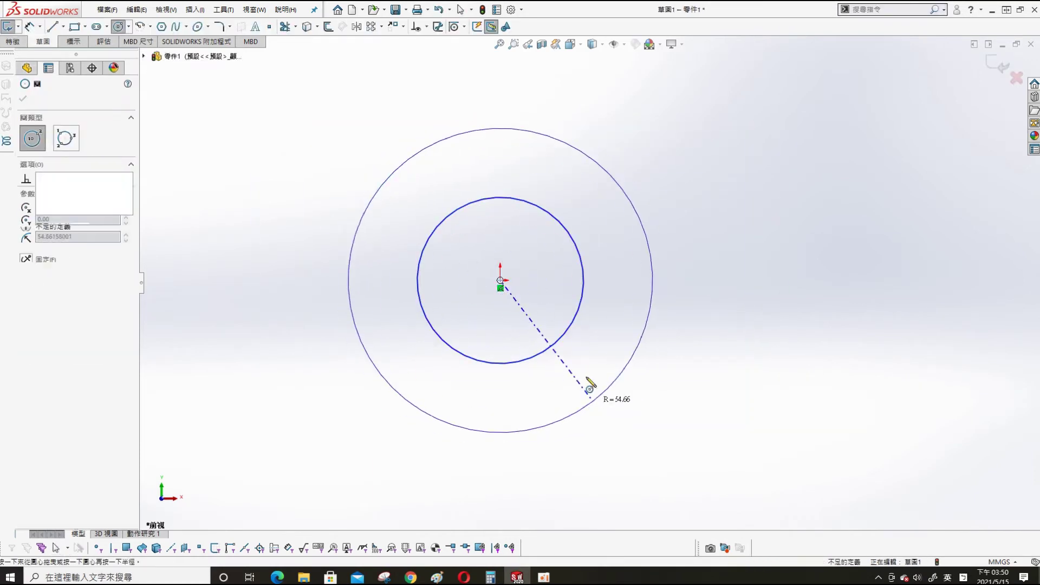
left_click(602, 393)
- Dimension the inner circle's diameter to 155 mm
key("s")
left_click(592, 289)
left_click(747, 261)
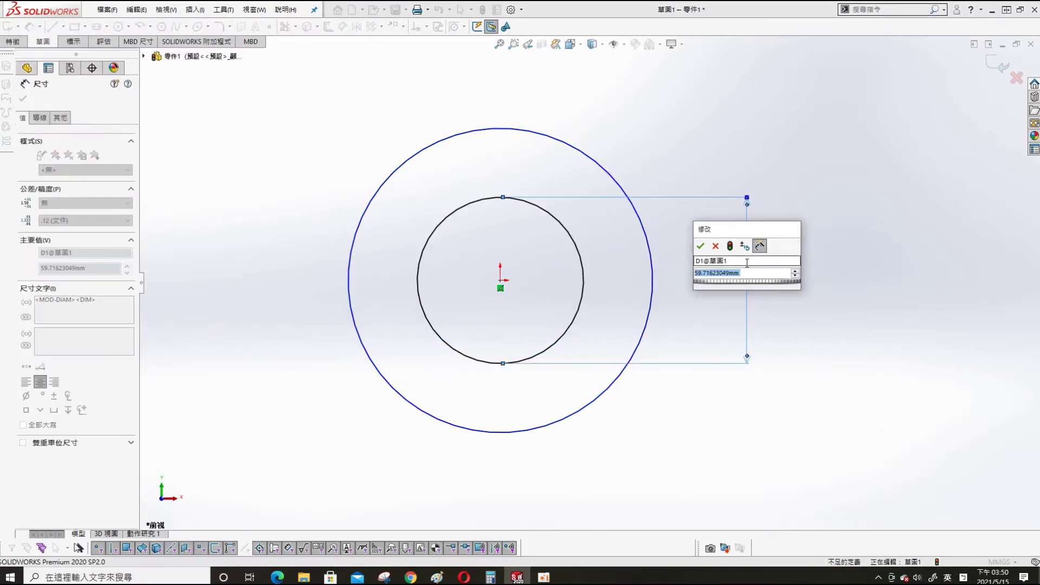
type("155")
key("Return")
left_click(652, 290)
- Dimension the outer circle to 240 mm, correcting a mistyped 140
left_click(681, 324)
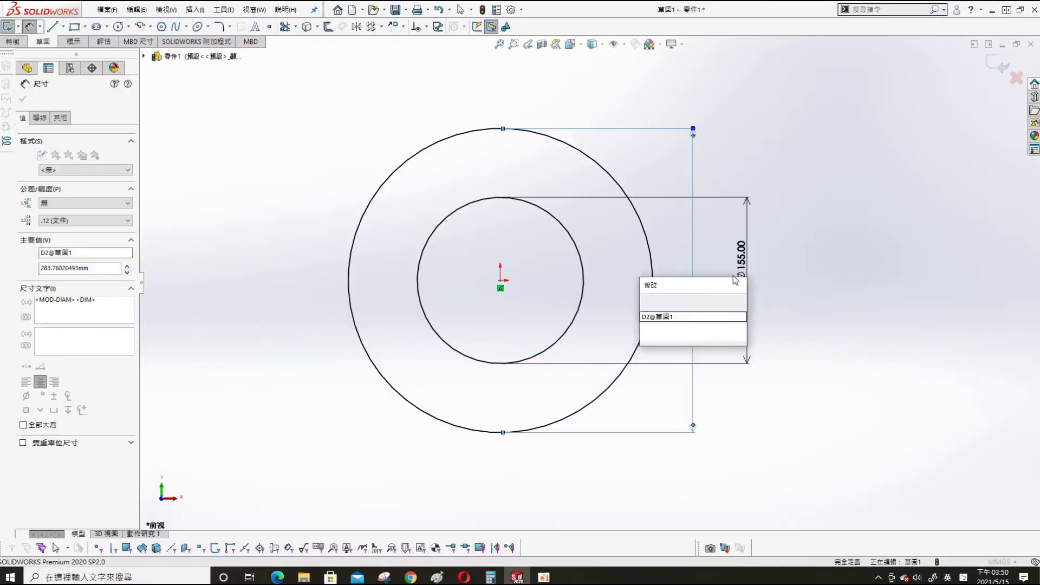
type("140")
key("Return")
key("Escape")
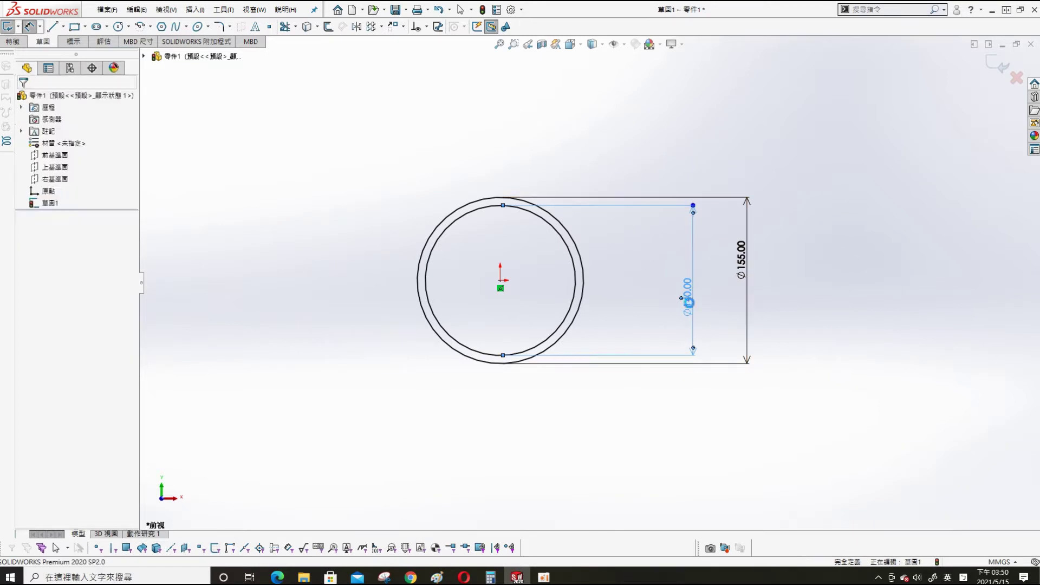
double_click(690, 297)
type("240")
key("Return")
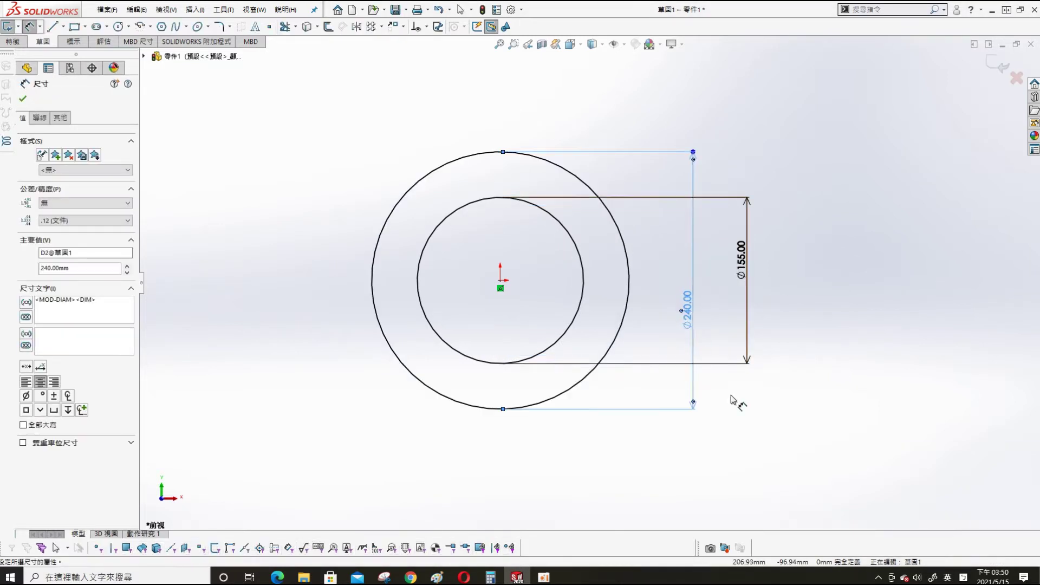
key("Escape")
key("s")
key("Escape")
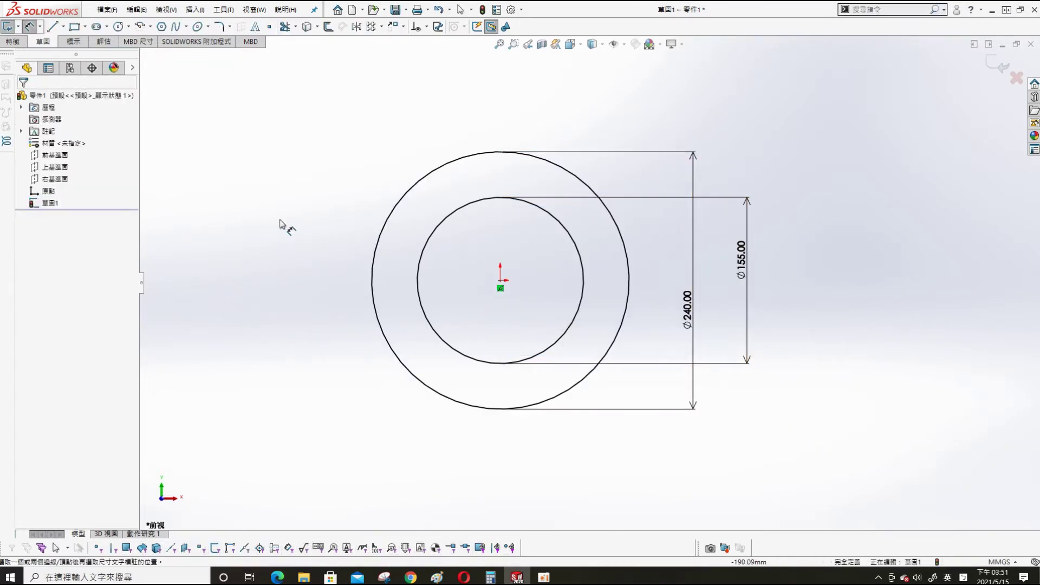
key("s")
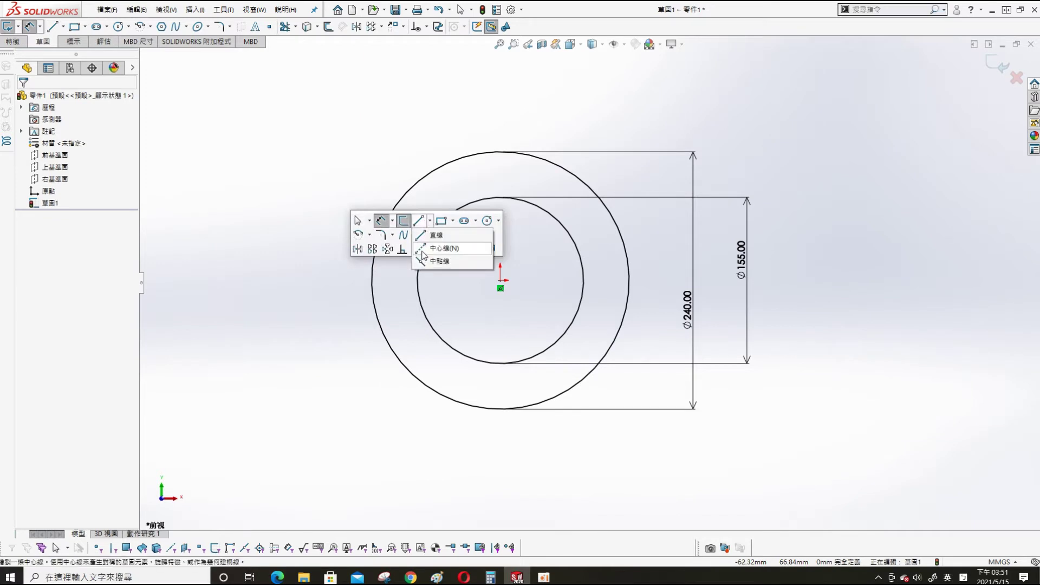
- Extrude the ring profile Mid Plane to 50 mm and turn off realistic rendering
left_click(431, 249)
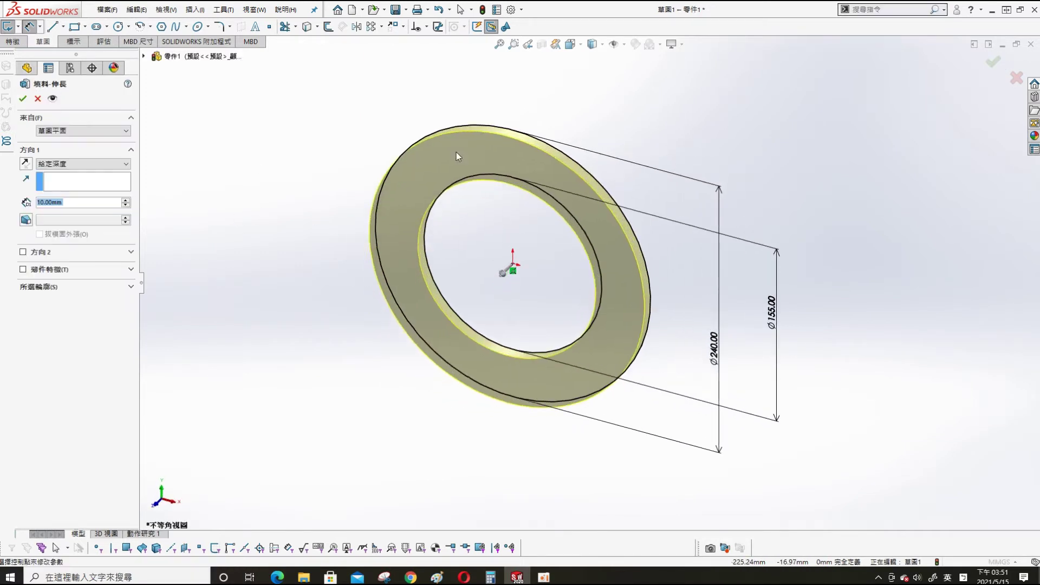
left_click(376, 248)
left_click(541, 286)
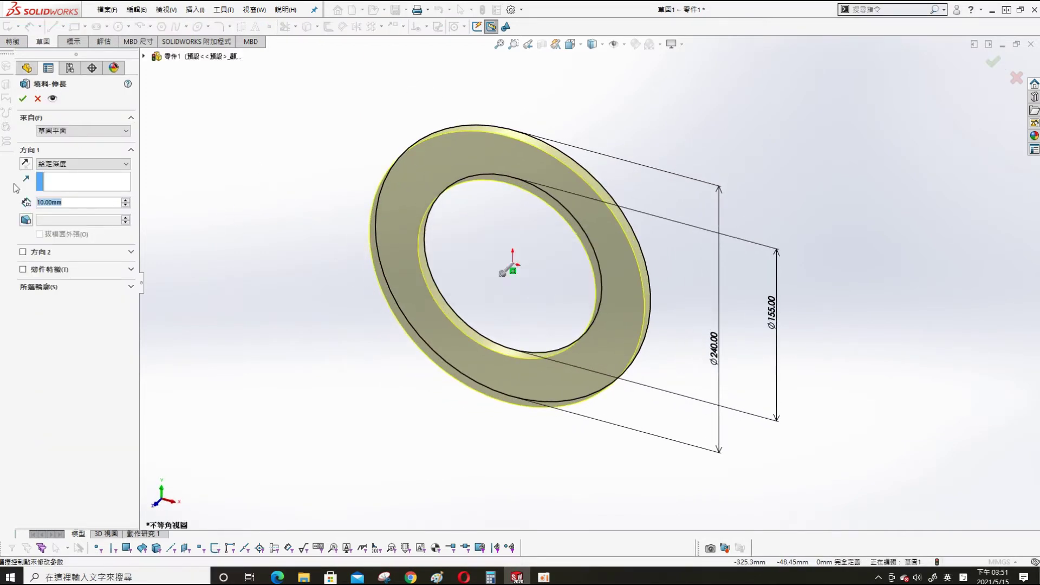
left_click(84, 164)
left_click(76, 209)
type("50")
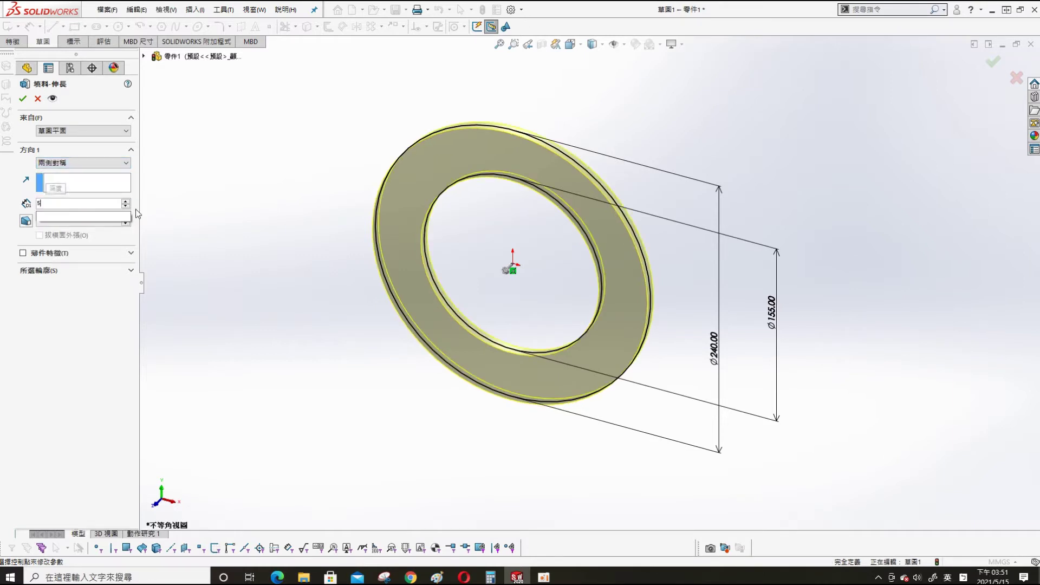
key("Return")
left_click(22, 98)
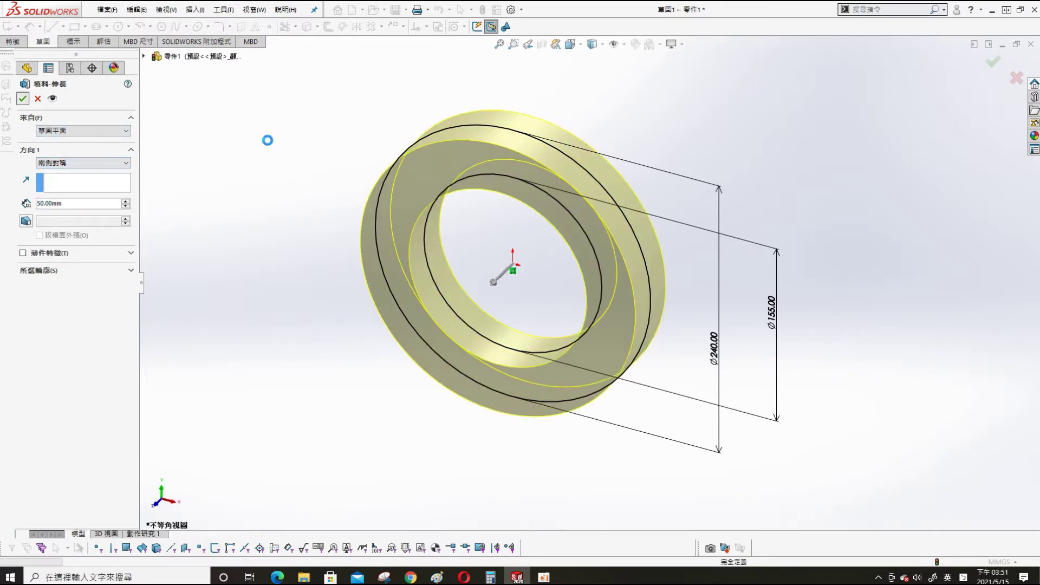
left_click(682, 43)
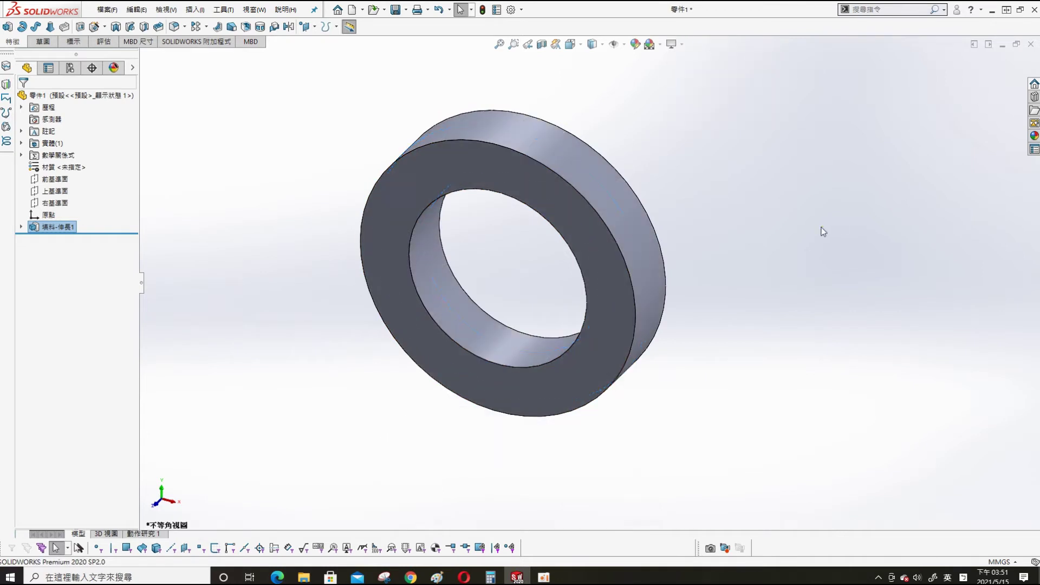
left_click(593, 375)
- Sketch on the ring's front face, viewed normal, with a vertical centerline down from the centre
left_click(563, 362)
key("s")
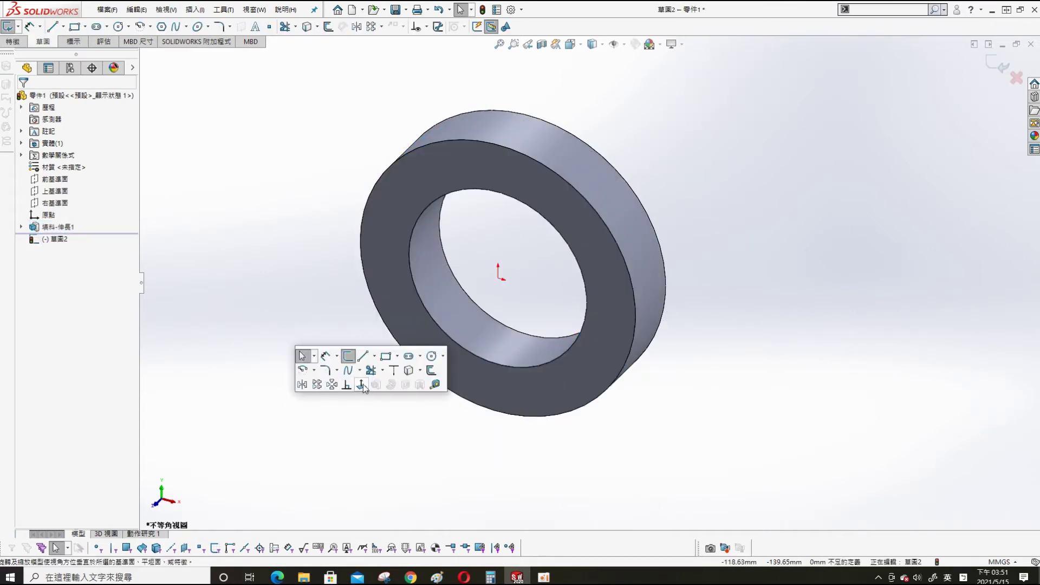
left_click(362, 385)
scroll(524, 287, "down", 2)
key("s")
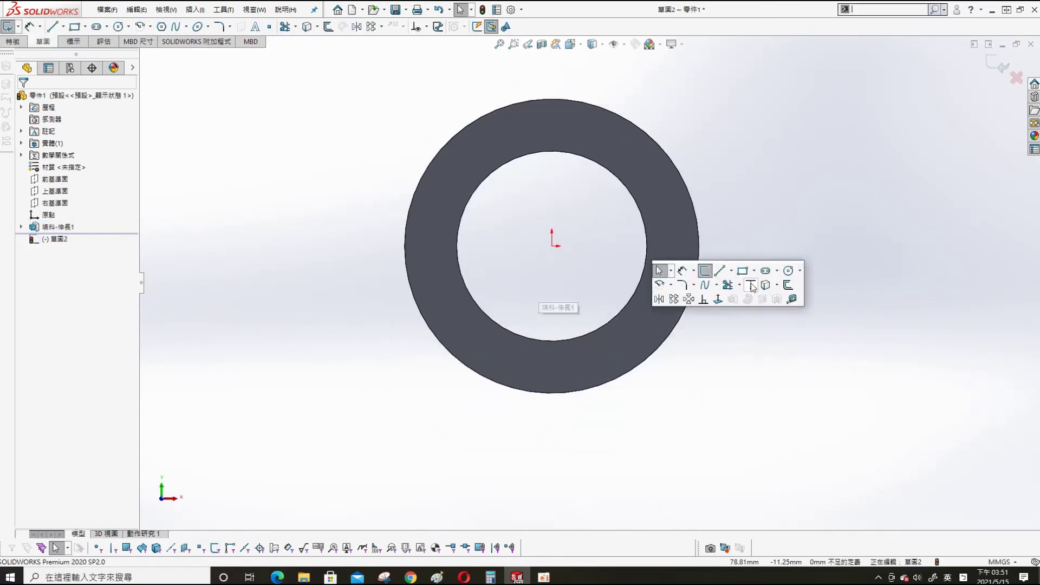
left_click(705, 270)
left_click(552, 246)
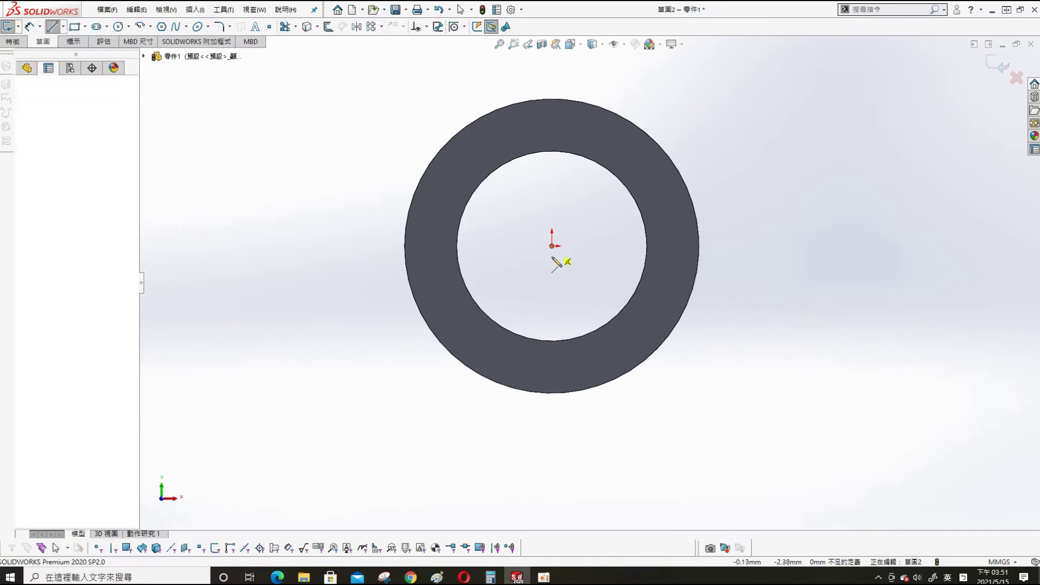
left_click(552, 441)
key("Escape")
- Offset the centerline 60 mm to both sides
left_click(553, 421)
key("s")
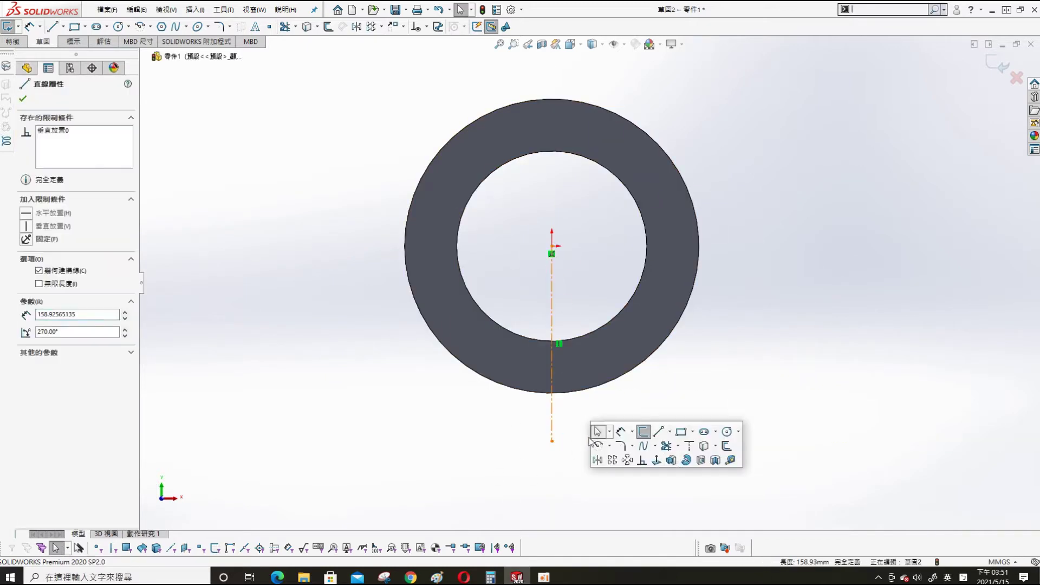
left_click(726, 446)
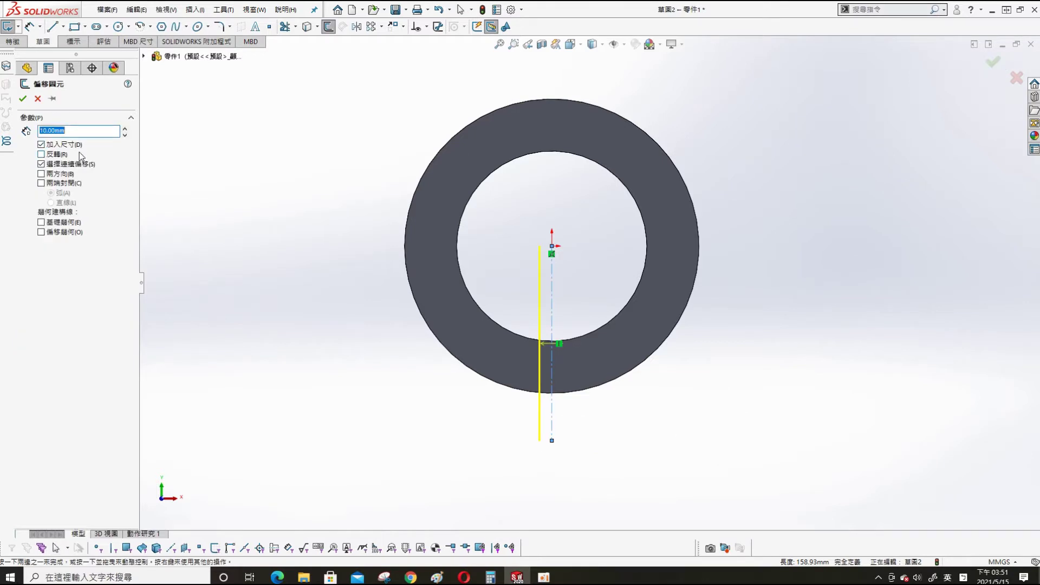
type("0")
key("Return")
left_click(42, 174)
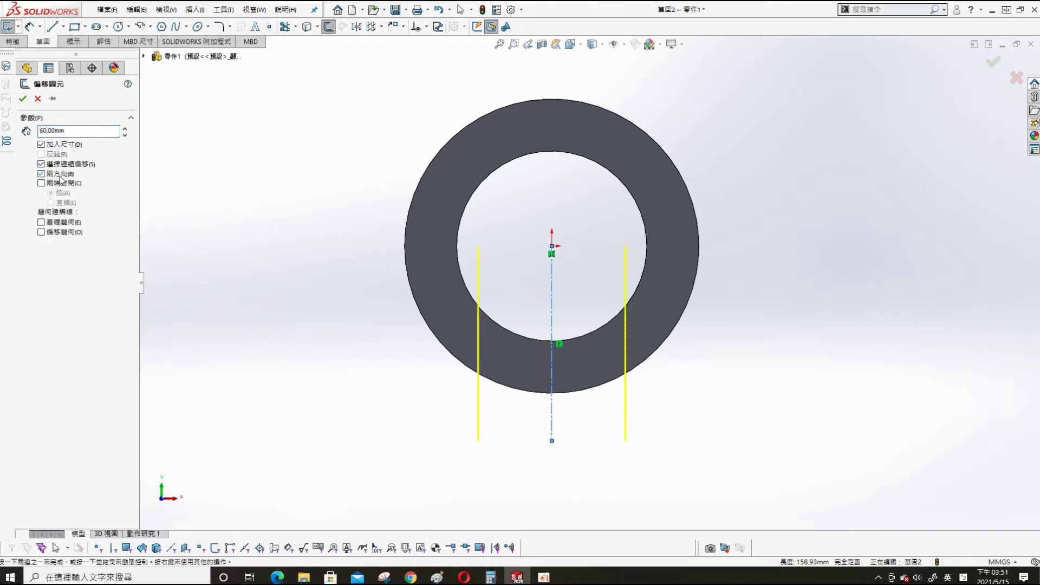
left_click(22, 98)
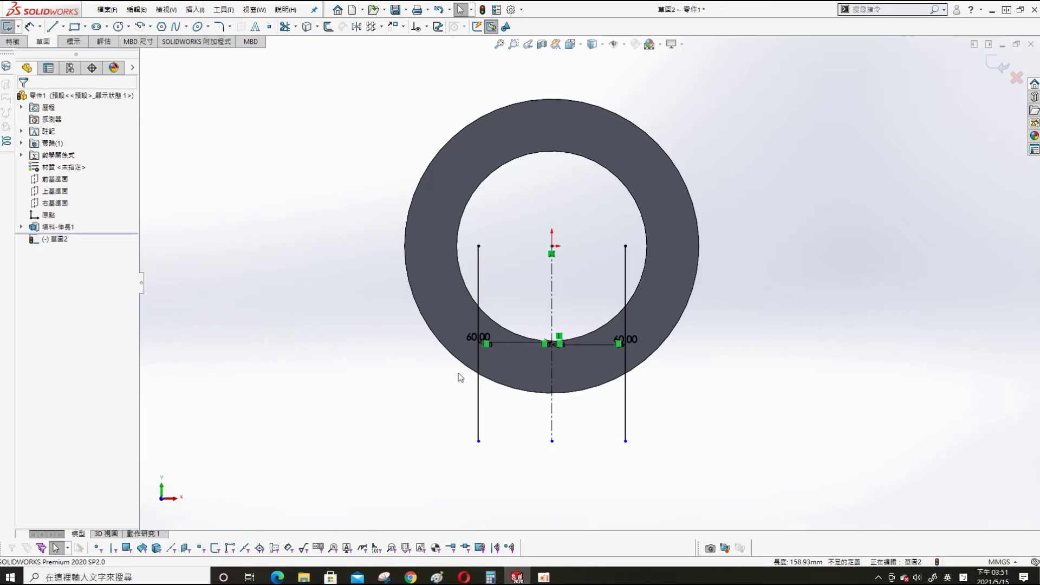
- Close the offset lines with a bottom line and trim the side lines back to the ring
key("s")
left_click(476, 385)
left_click(478, 441)
left_click(626, 441)
key("Escape")
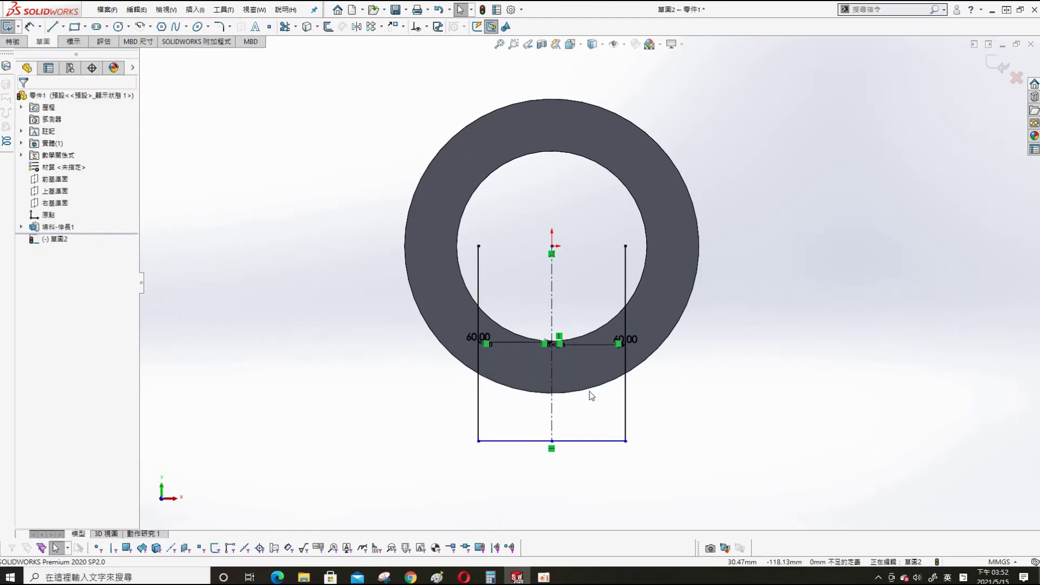
key("s")
key("s")
left_click(808, 394)
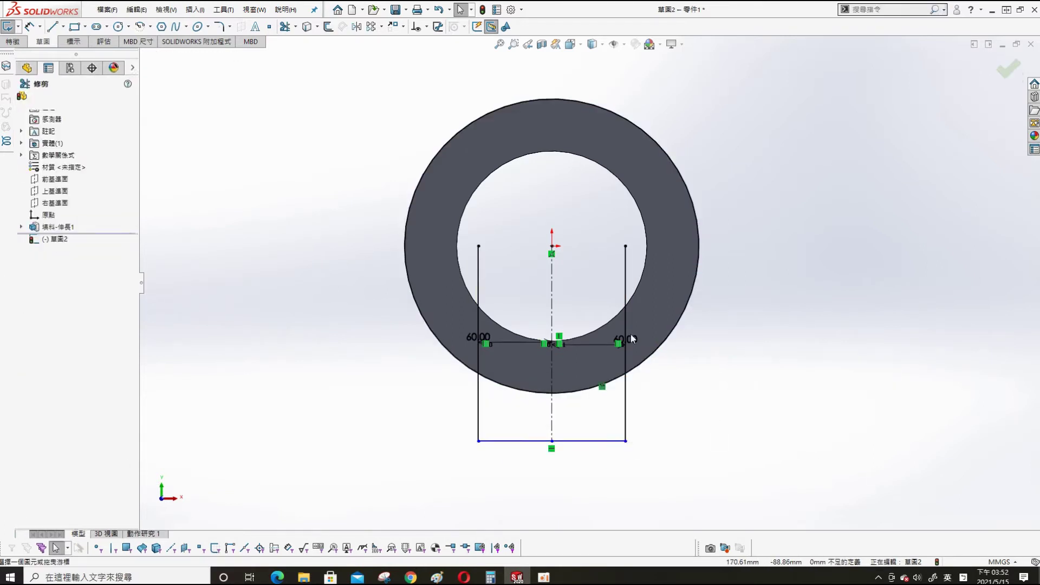
mouse_move(348, 220)
left_mouse_down()
mouse_move(492, 277)
mouse_move(699, 291)
left_mouse_up()
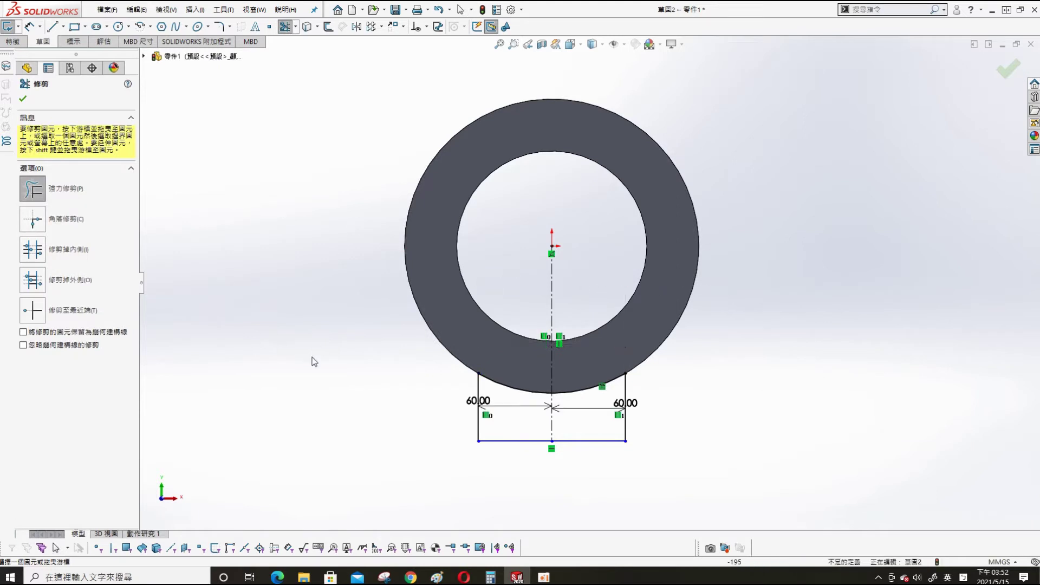
- Dimension the bottom line 130 mm from the ring centre
left_click(245, 236)
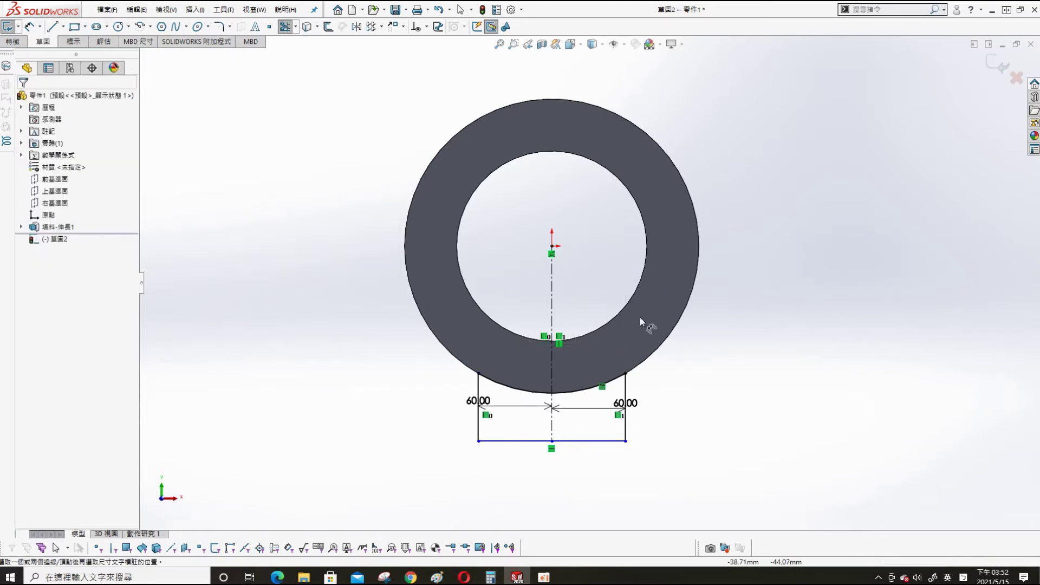
left_click(596, 441)
left_click(552, 246)
left_click(802, 301)
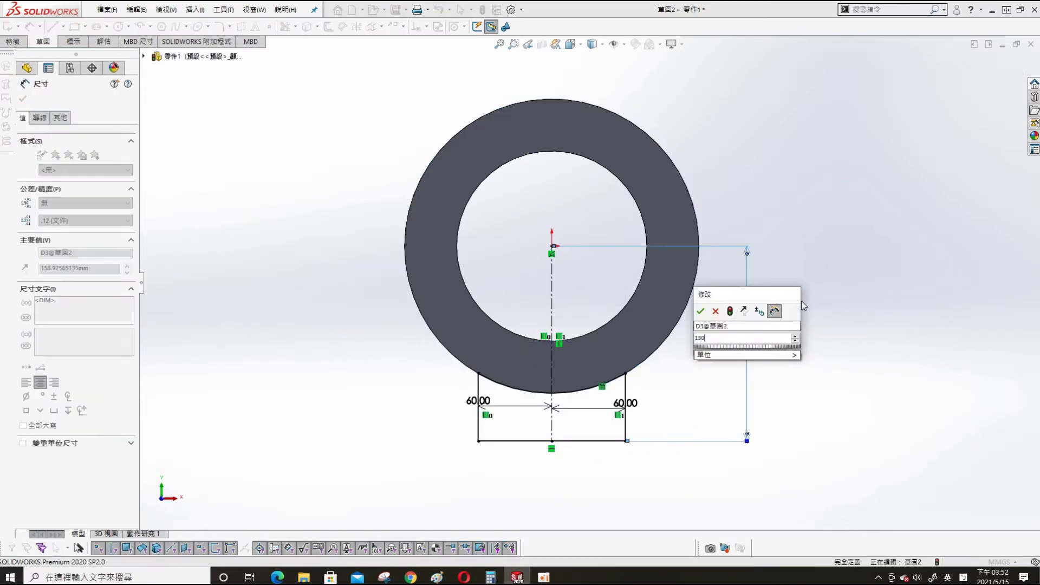
type("130")
key("Return")
middle_click_drag(803, 339, 721, 353)
- Extrude the tab sketch Up To Surface, limited by the ring's front face
key("s")
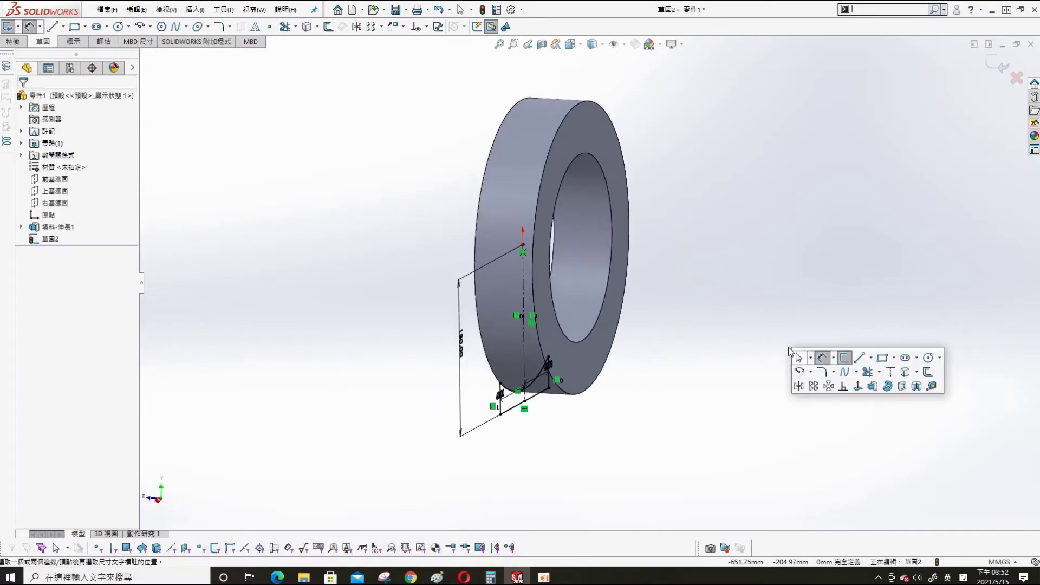
left_click(872, 386)
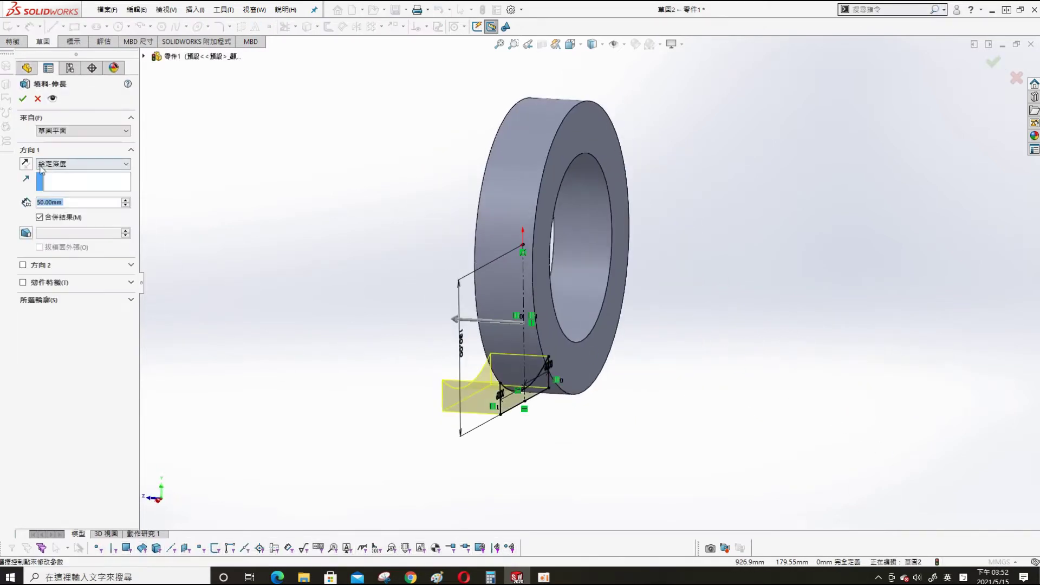
left_click(100, 164)
left_click(81, 193)
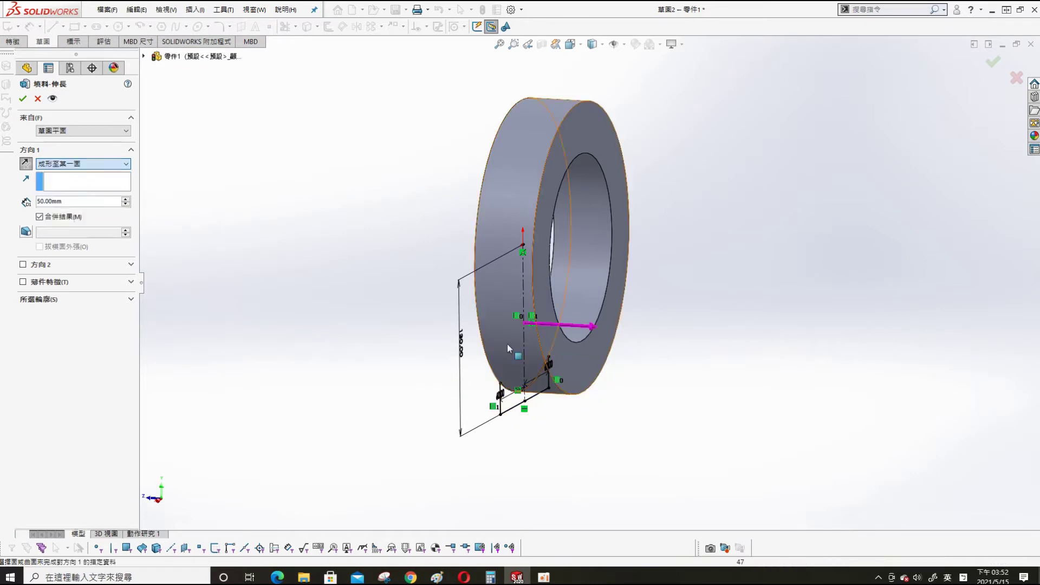
left_click(559, 371)
key("Return")
- Start a new sketch on the ring's front face
mouse_move(561, 373)
middle_mouse_down()
mouse_move(535, 417)
mouse_move(599, 284)
mouse_move(657, 223)
middle_mouse_up()
left_click(657, 222)
left_click(758, 189)
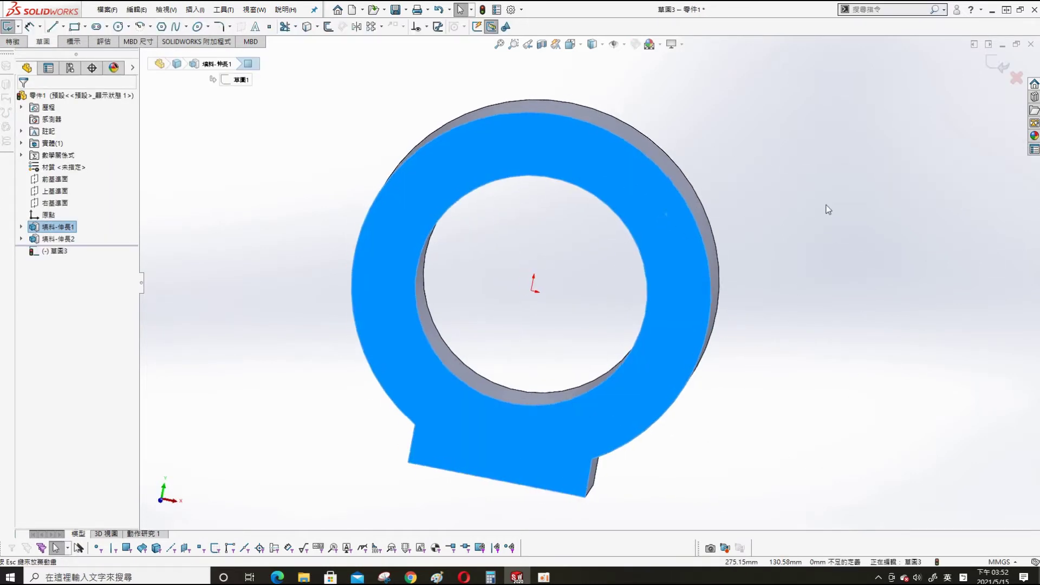
middle_click_drag(788, 264, 565, 256, "ctrl")
- Draw a vertical centerline from the origin up past the ring
left_click(394, 245)
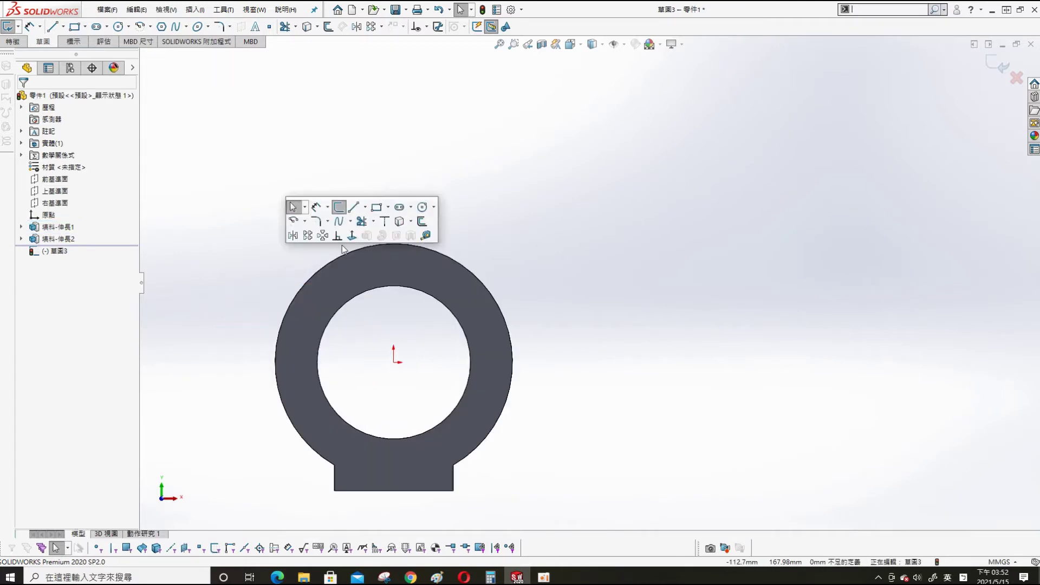
left_click(365, 207)
left_click(367, 233)
left_click(394, 362)
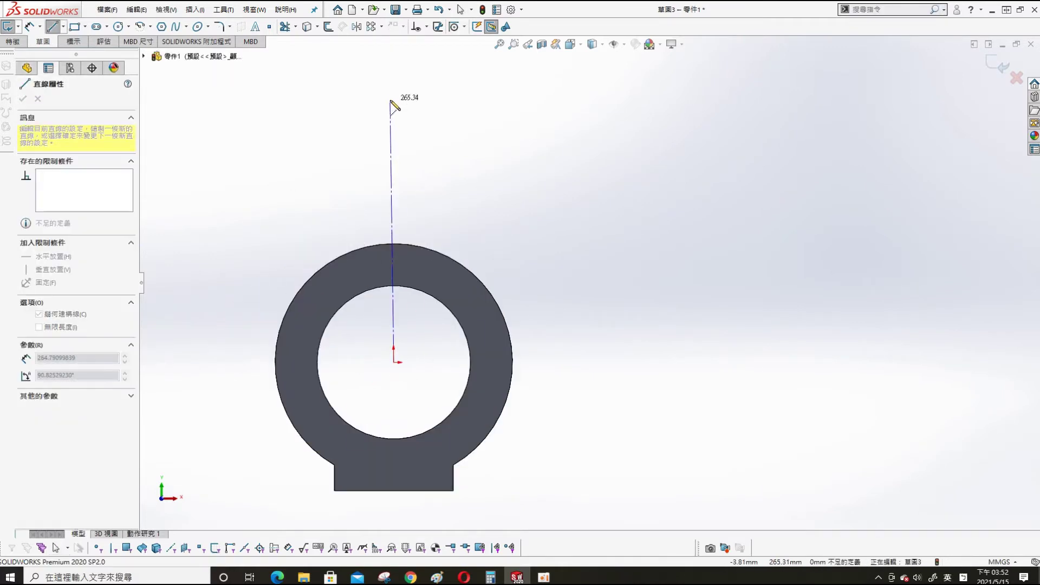
left_click(394, 87)
key("Escape")
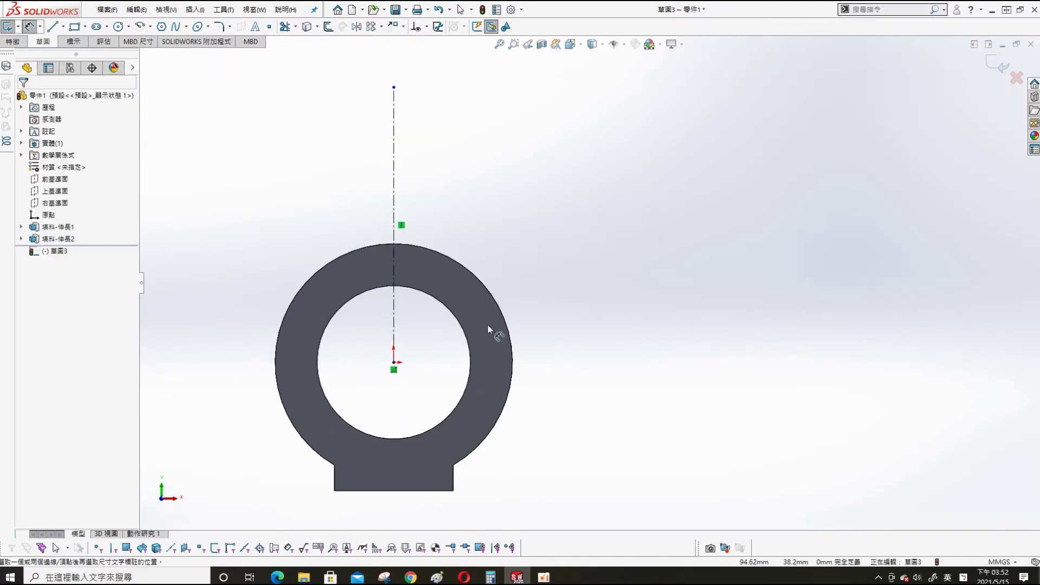
- Dimension the centerline to 308 mm tall
left_click(394, 88)
left_click(454, 491)
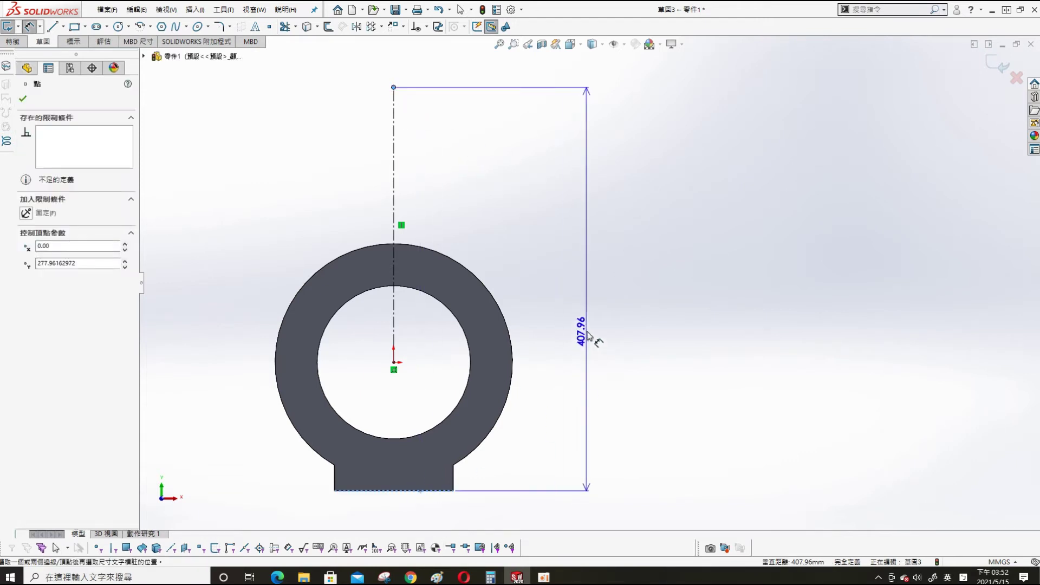
left_click(591, 336)
type("308")
key("Return")
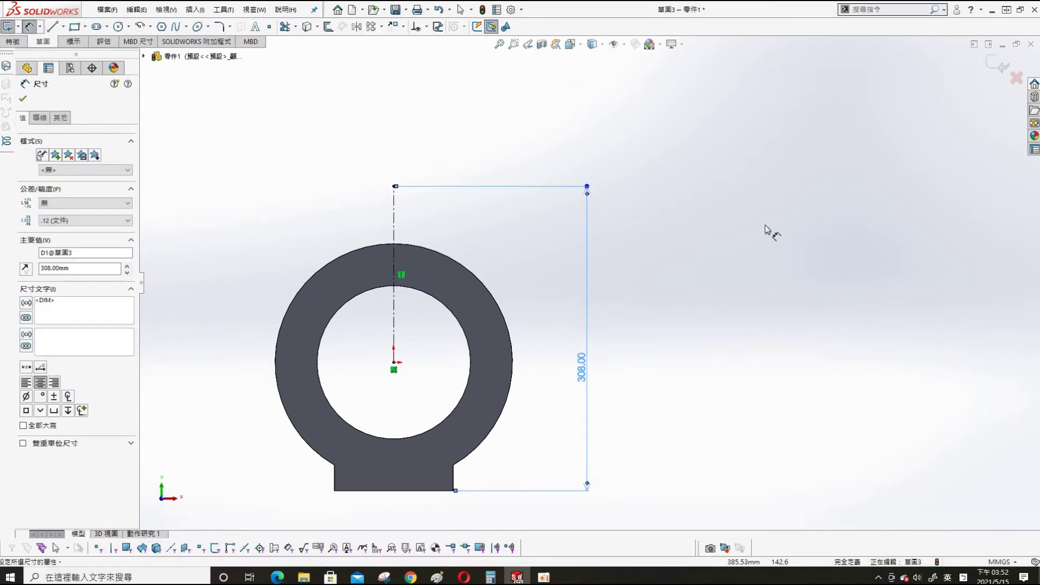
key("Escape")
- Offset the centerline 85 mm both ways with straight-line capped ends
left_click(394, 234)
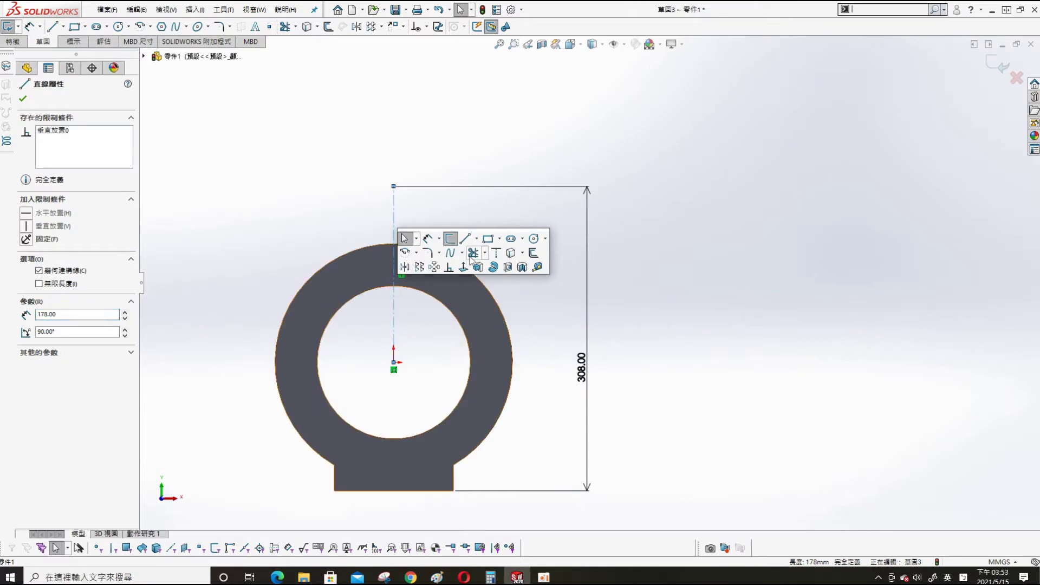
left_click(532, 254)
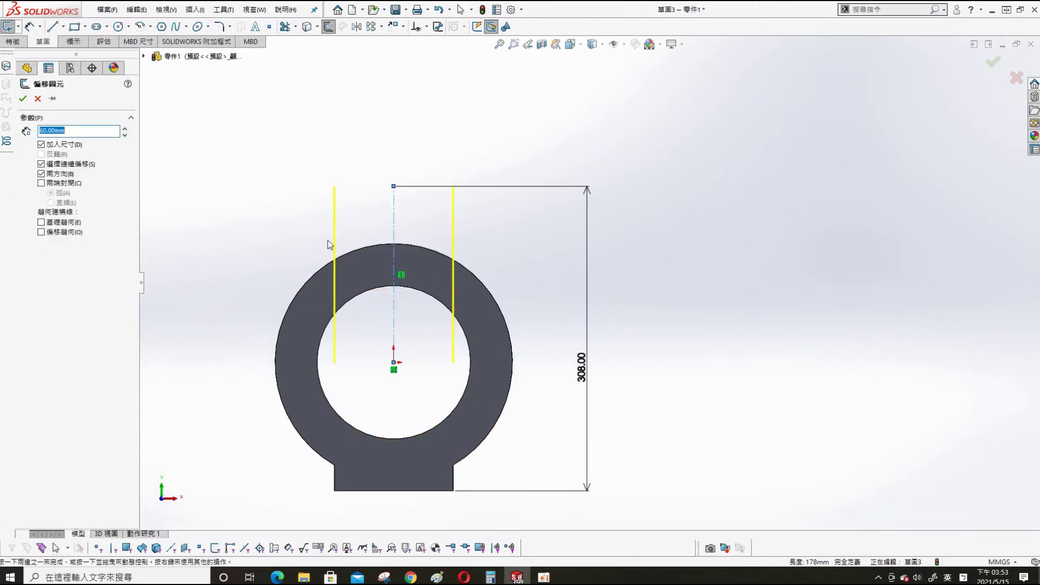
type("2")
key("Return")
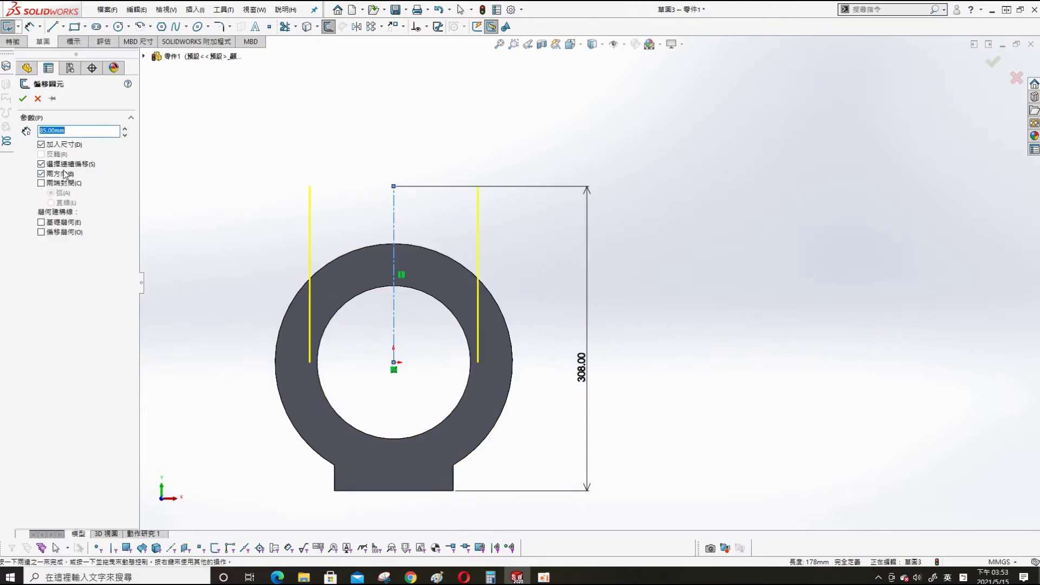
left_click(55, 183)
left_click(50, 202)
left_click(22, 98)
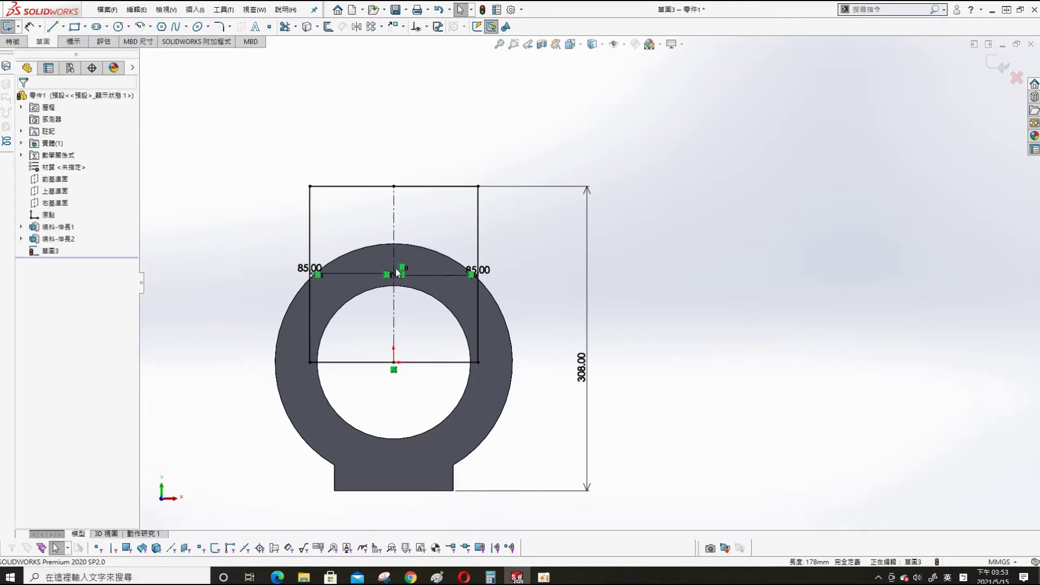
- Extrude both block regions Up To Surface, limited by the ring's face
left_click(345, 254)
middle_click_drag(429, 291, 609, 268)
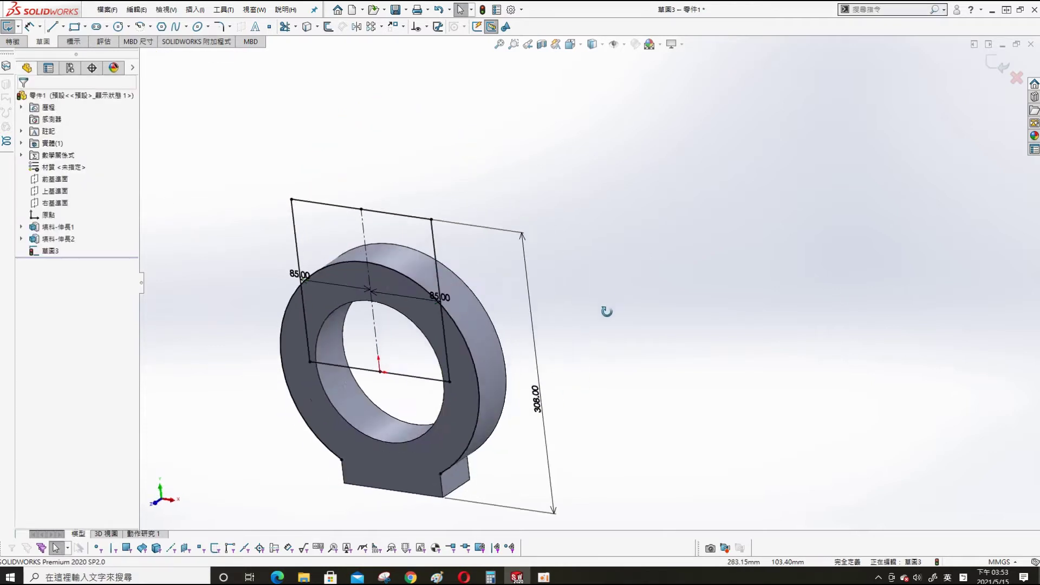
left_click(304, 250)
left_click(359, 279)
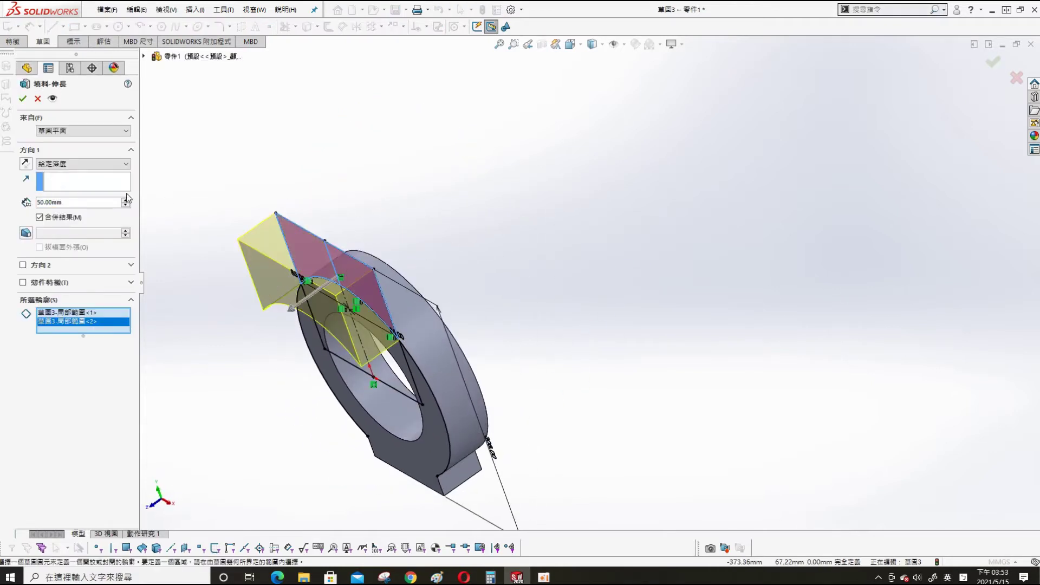
left_click(25, 163)
left_click(81, 164)
left_click(69, 195)
left_click(405, 261)
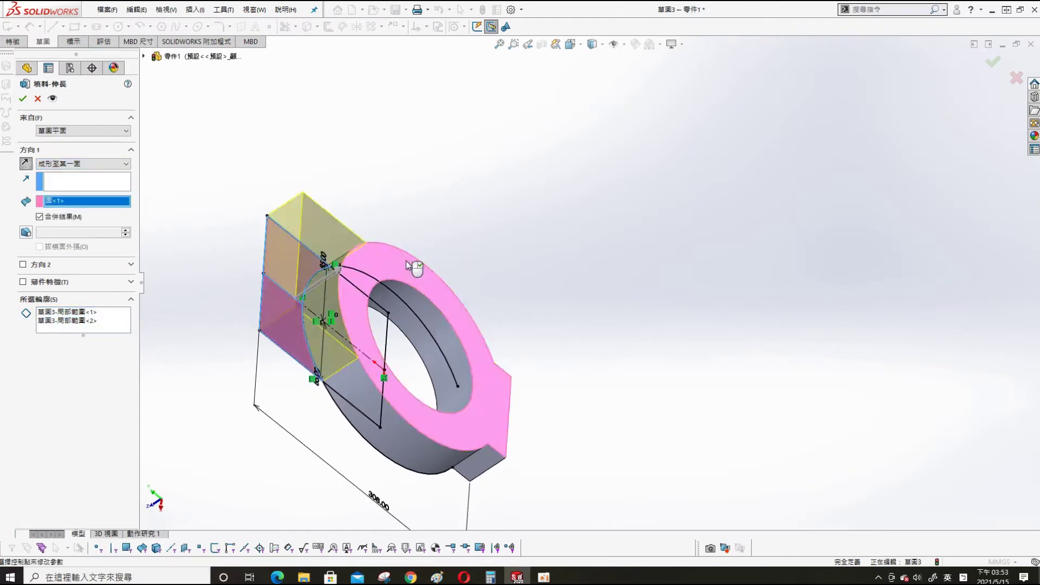
key("Return")
- Sketch on the front face, viewed normal, a circle centred on the block's top edge
left_click(370, 243)
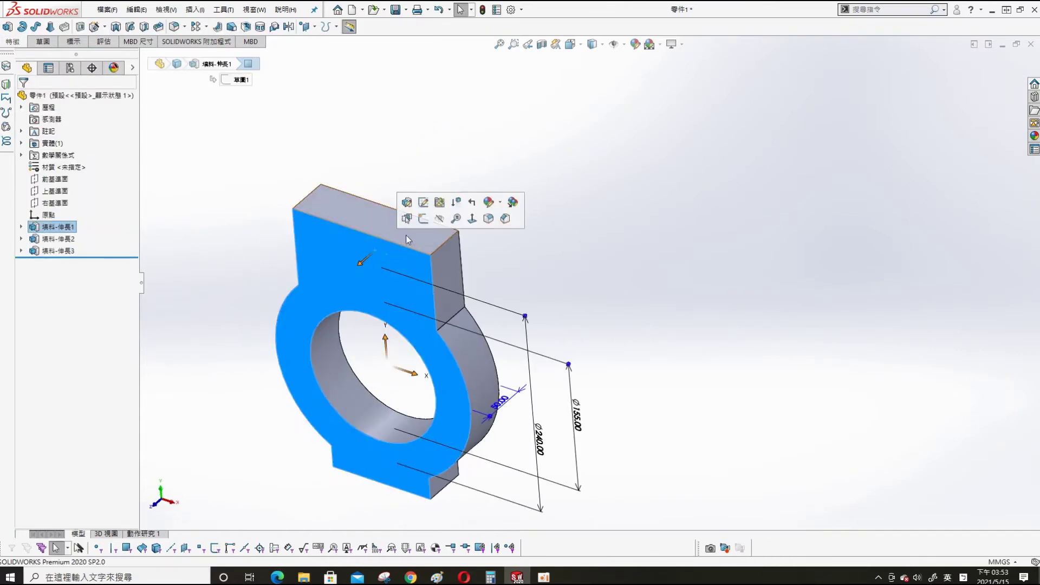
left_click(472, 204)
key("s")
left_click(729, 264)
scroll(813, 249, "down", 3)
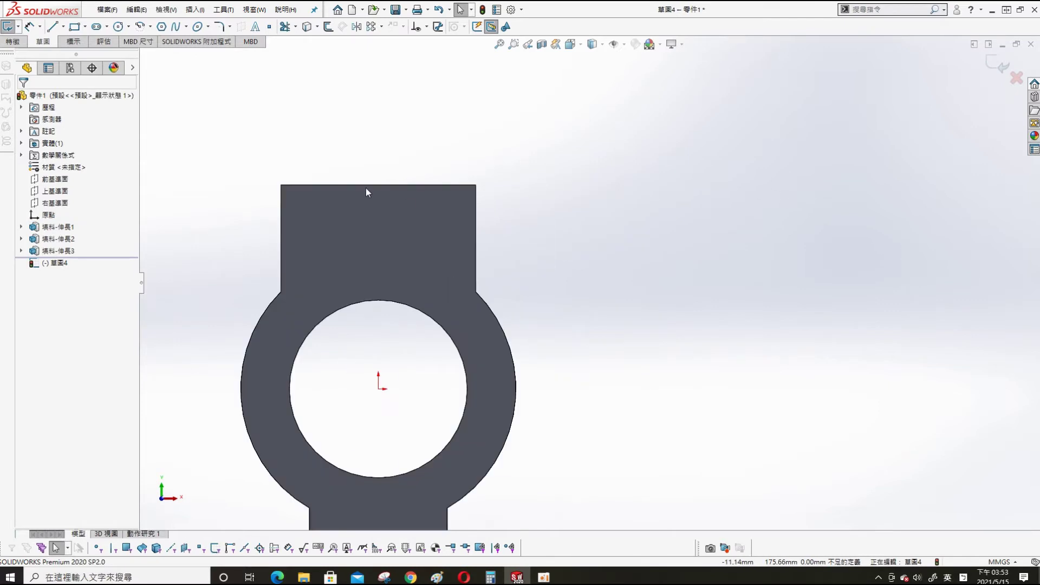
key("s")
left_click(483, 137)
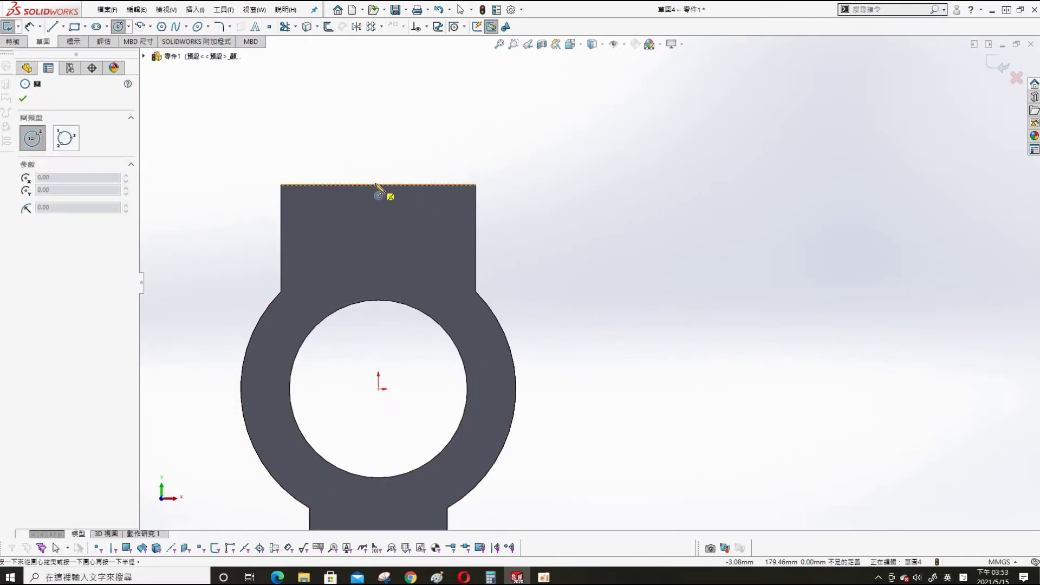
left_click_drag(378, 185, 408, 156)
- Dimension the circle's diameter to 43 mm
key("s")
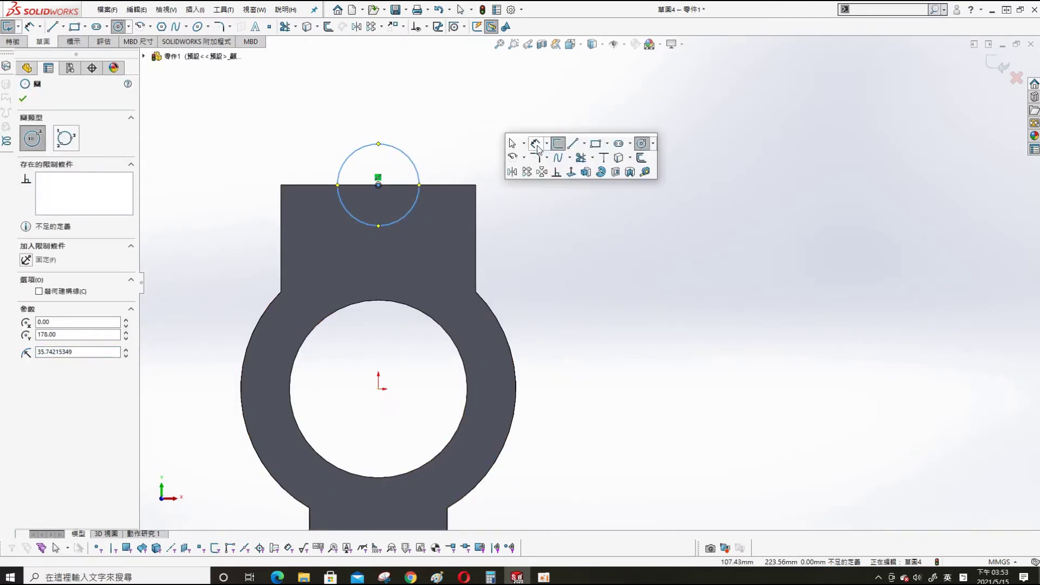
left_click(537, 145)
left_click(414, 170)
left_click(460, 133)
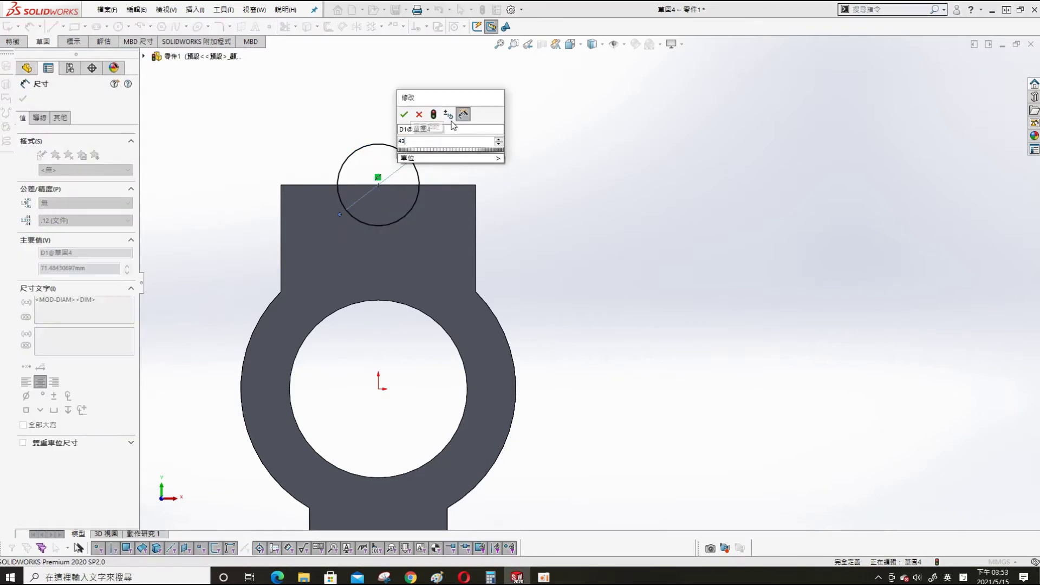
type("43")
key("Return")
- Extrude the circle in reverse direction Up To Surface, limited by the block's face
middle_click_drag(550, 232, 503, 194)
left_click(585, 229)
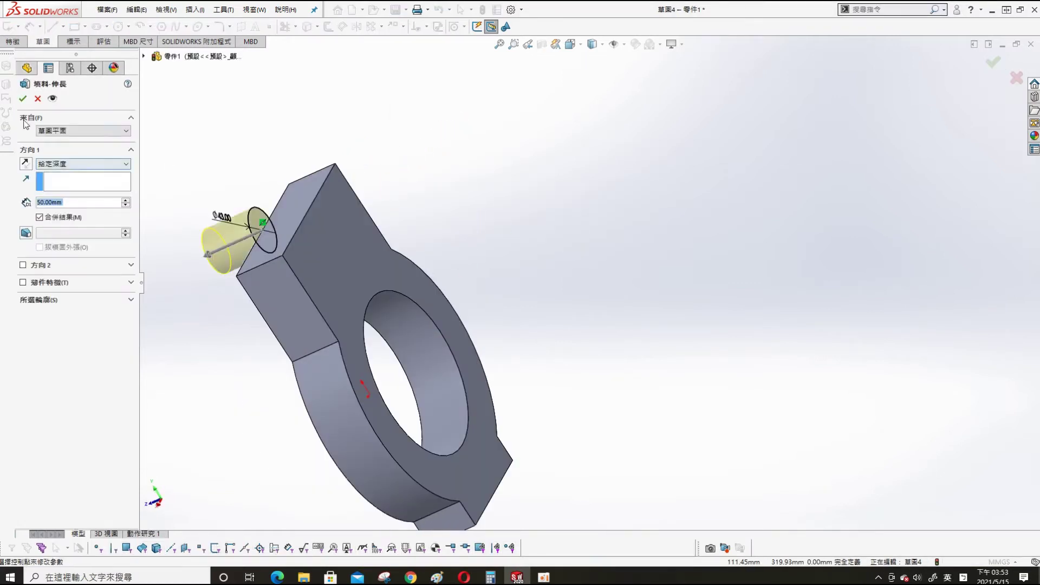
left_click(26, 164)
left_click(84, 164)
left_click(84, 200)
left_click(349, 227)
right_click(349, 228)
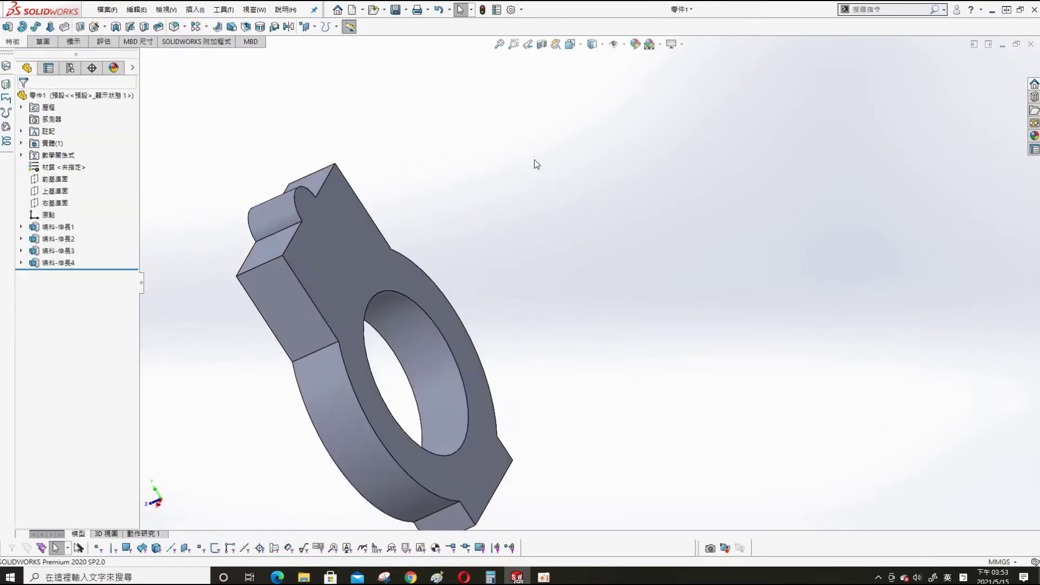
middle_click_drag(349, 227, 417, 254)
- In Hole Wizard, choose a Ø10 mm dowel hole
key("s")
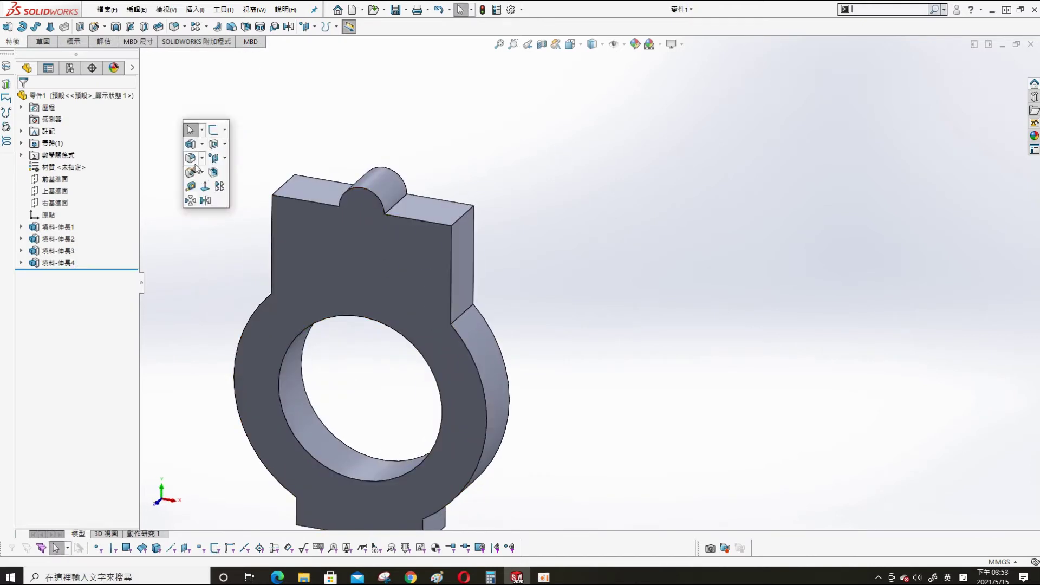
left_click(95, 170)
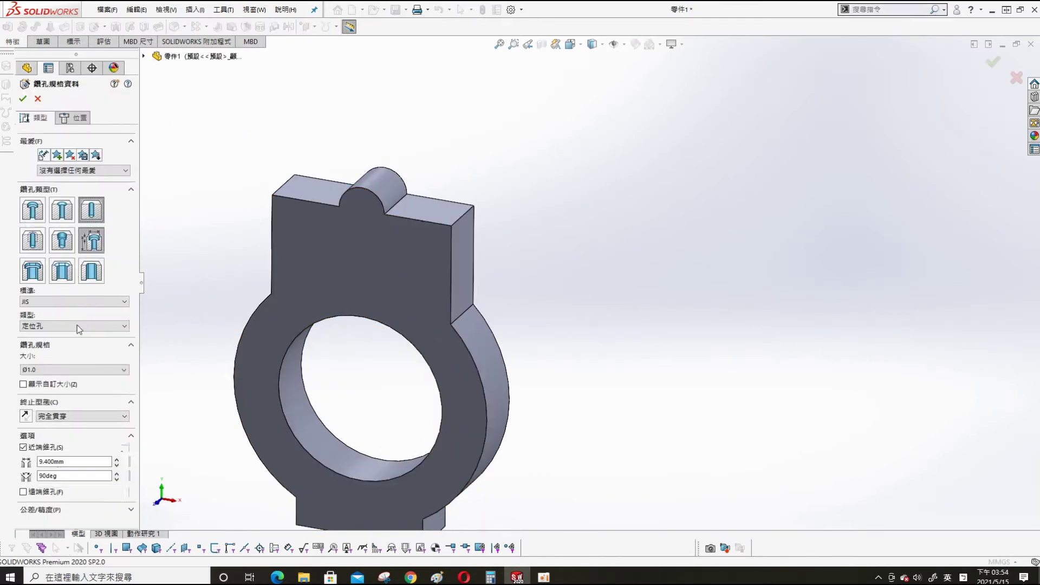
left_click(66, 373)
left_click(62, 466)
left_click(75, 117)
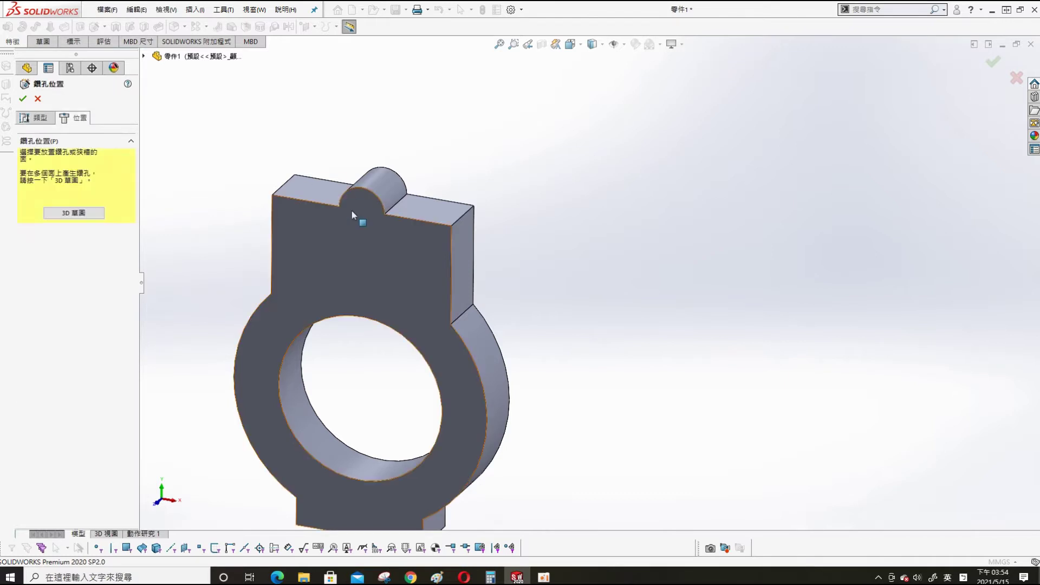
- Place the hole point on the boss, concentric with its round edge, and confirm
left_click(349, 236)
left_click(355, 220)
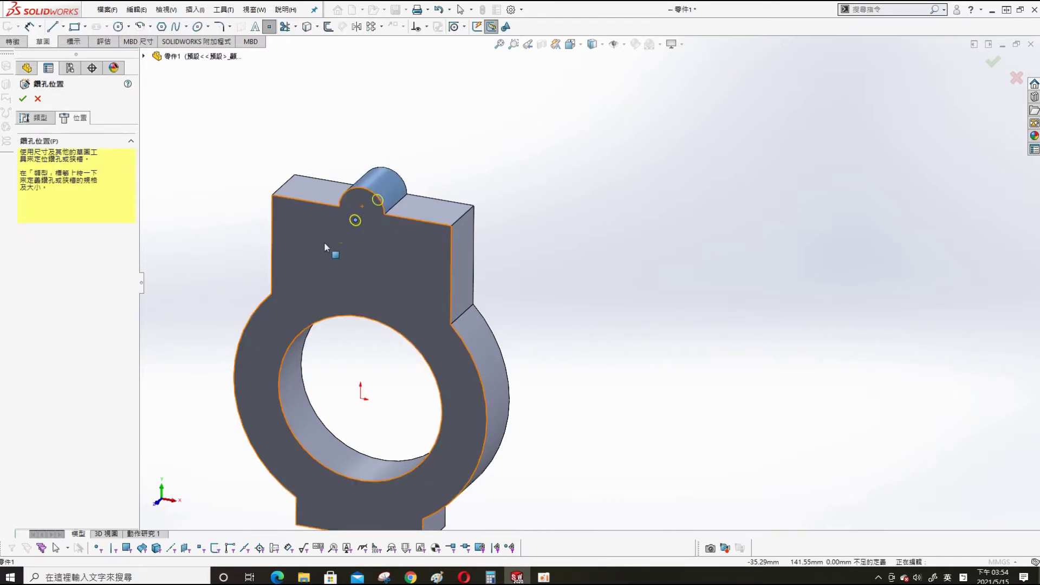
left_click(355, 220)
left_click(346, 190, "ctrl")
left_click(25, 273)
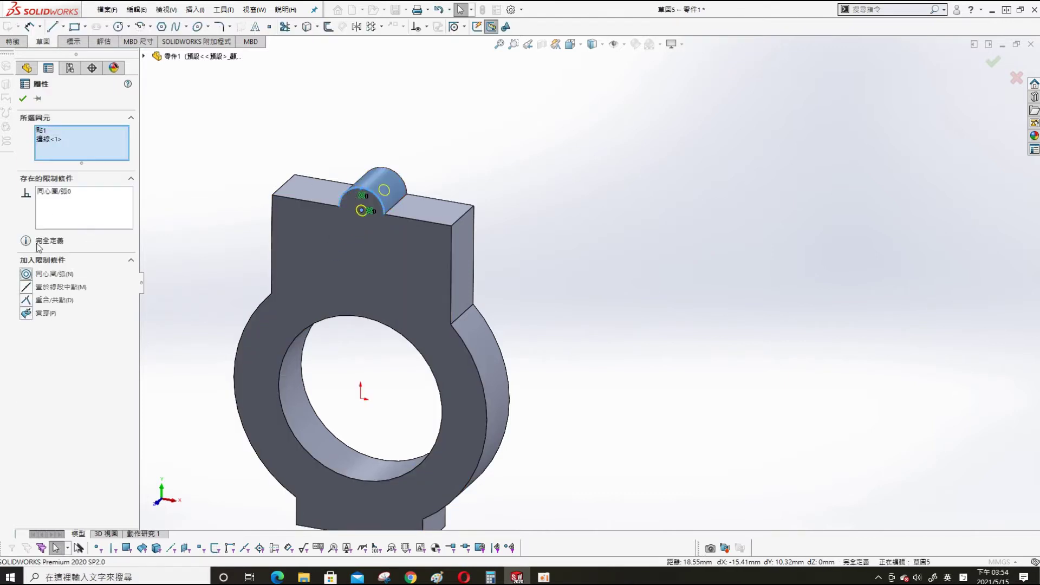
left_click(24, 97)
left_click(35, 117)
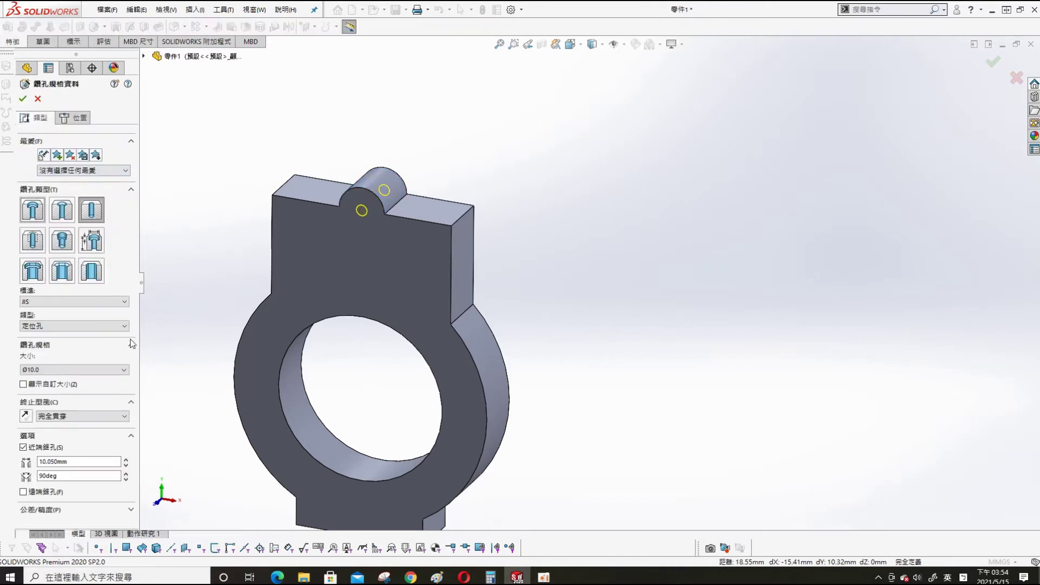
left_click(23, 99)
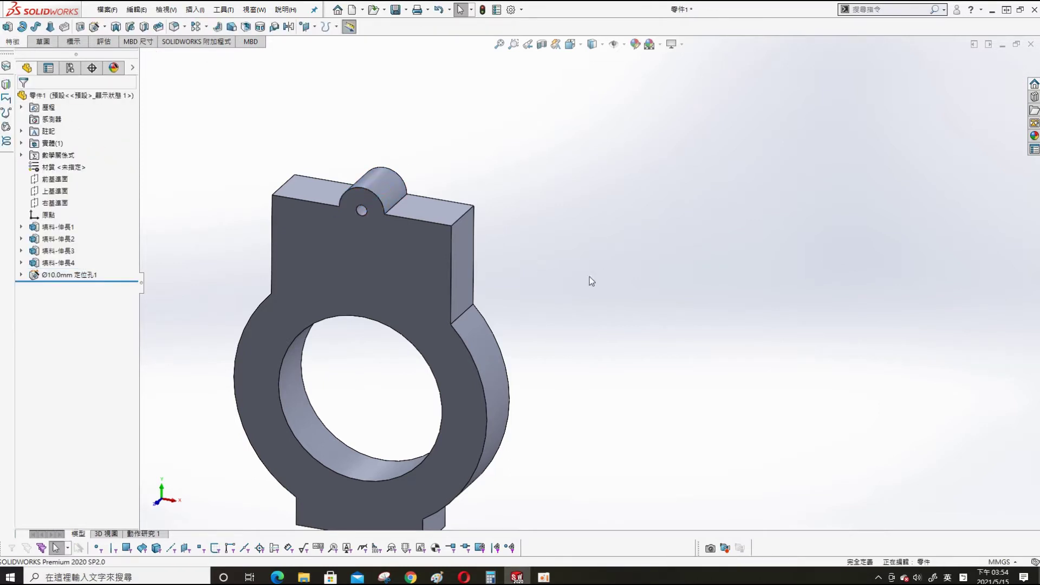
left_click(436, 260)
- Start a sketch on the block face and draw a vertical centre line from the origin
left_click(433, 237)
key("s")
key("ctrl+8")
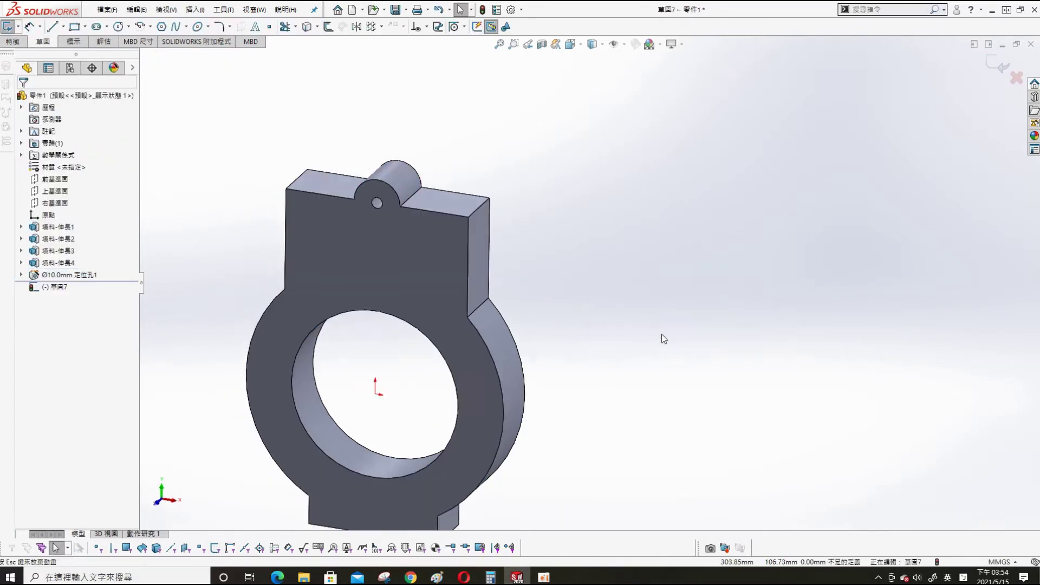
key("s")
left_click(671, 234)
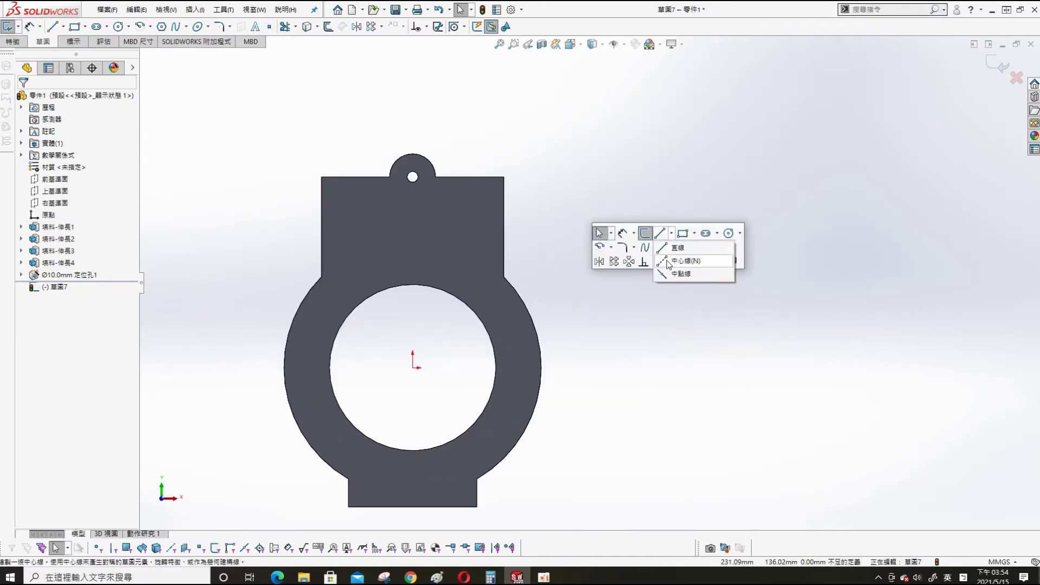
left_click(691, 259)
left_click(413, 367)
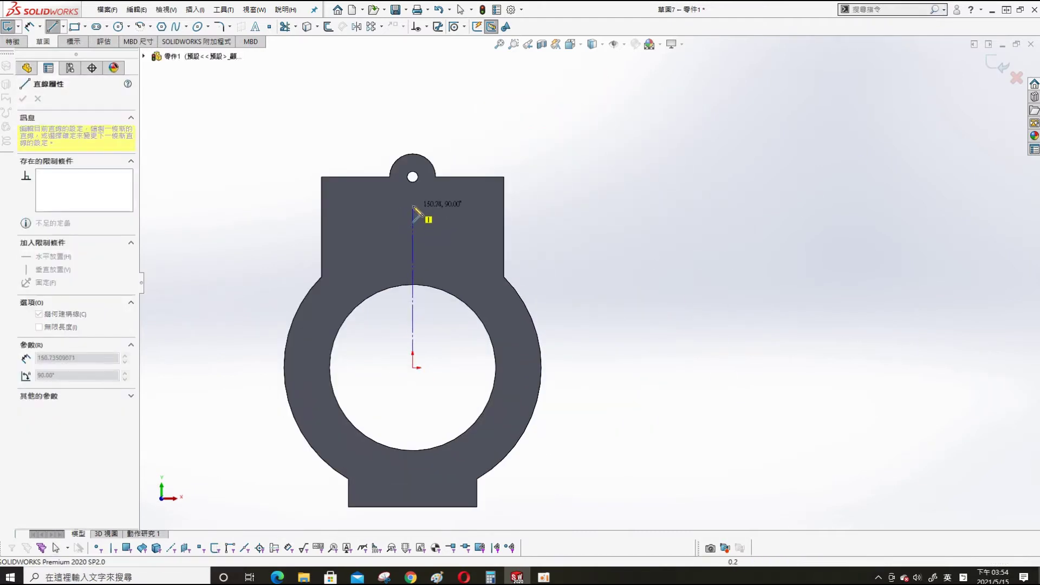
left_click(413, 208)
key("Escape")
- Dimension the centre line's top end 20 mm below the block's top edge
key("s")
left_click(583, 145)
left_click(471, 177)
left_click(413, 206)
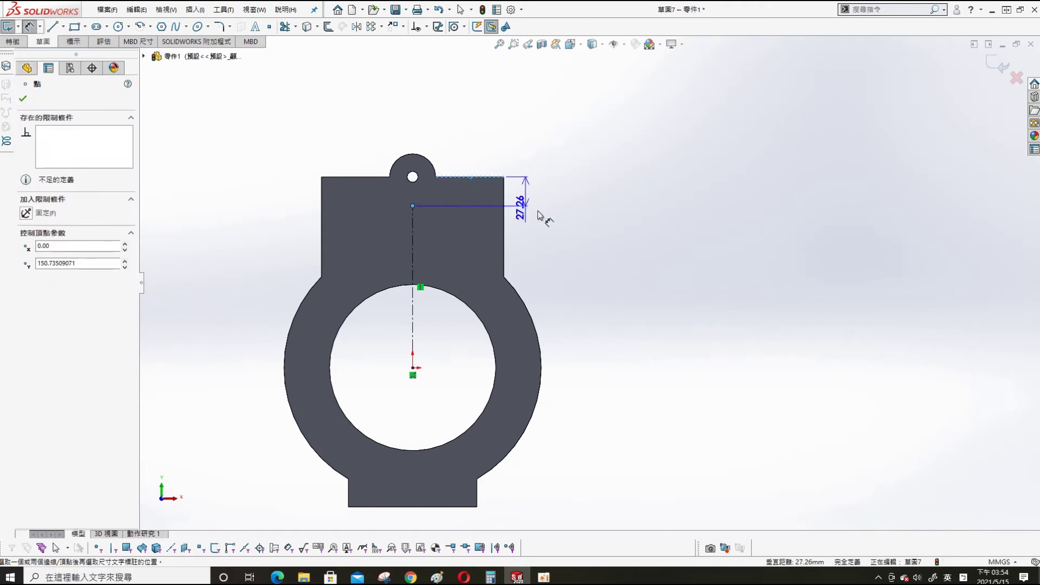
left_click(552, 187)
type("20")
key("Return")
key("Escape")
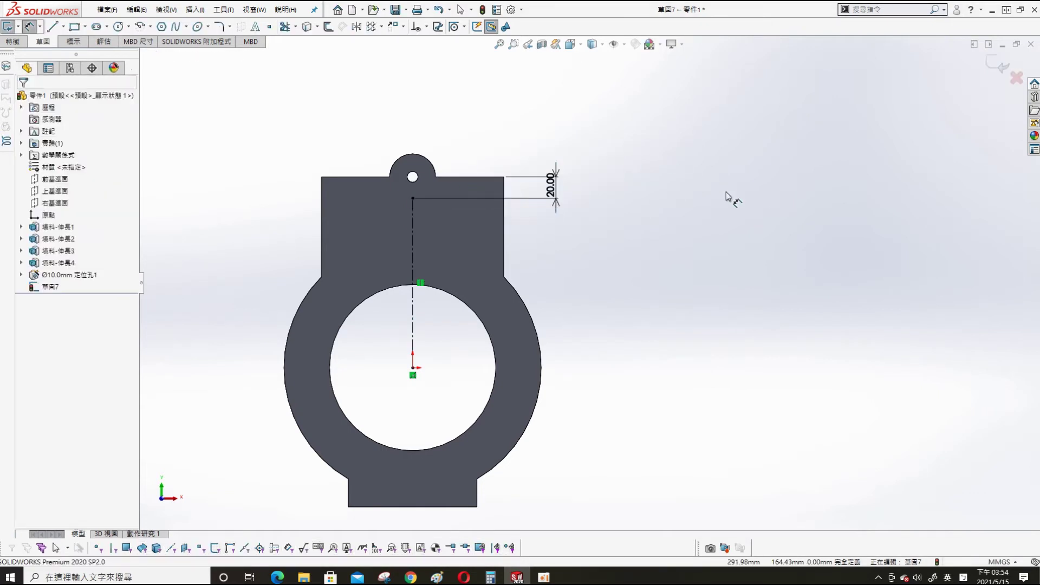
- Offset the centre line 65 mm both directions with capped ends to form a rectangle
key("s")
key("Escape")
key("s")
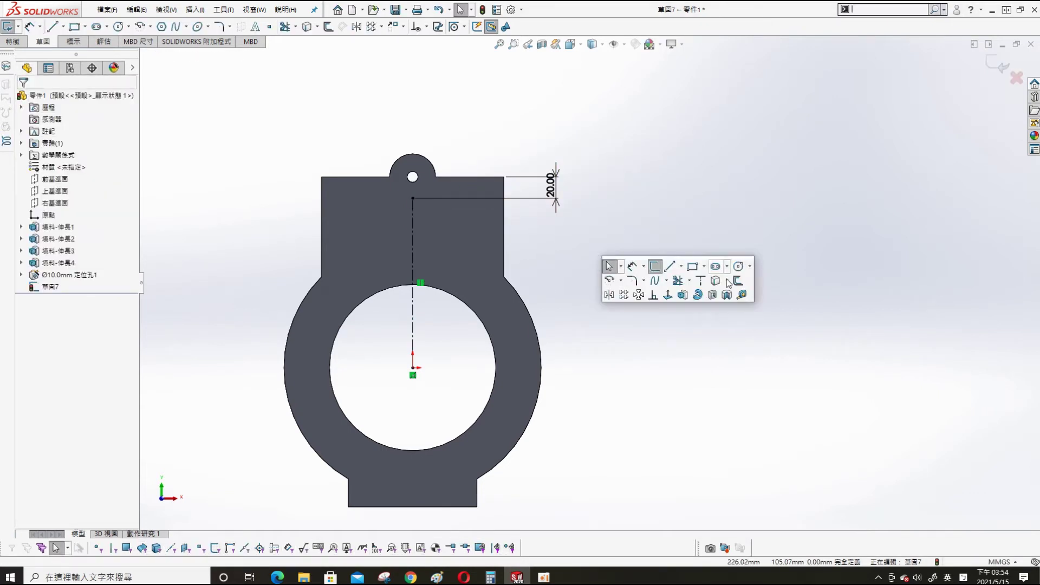
left_click(740, 284)
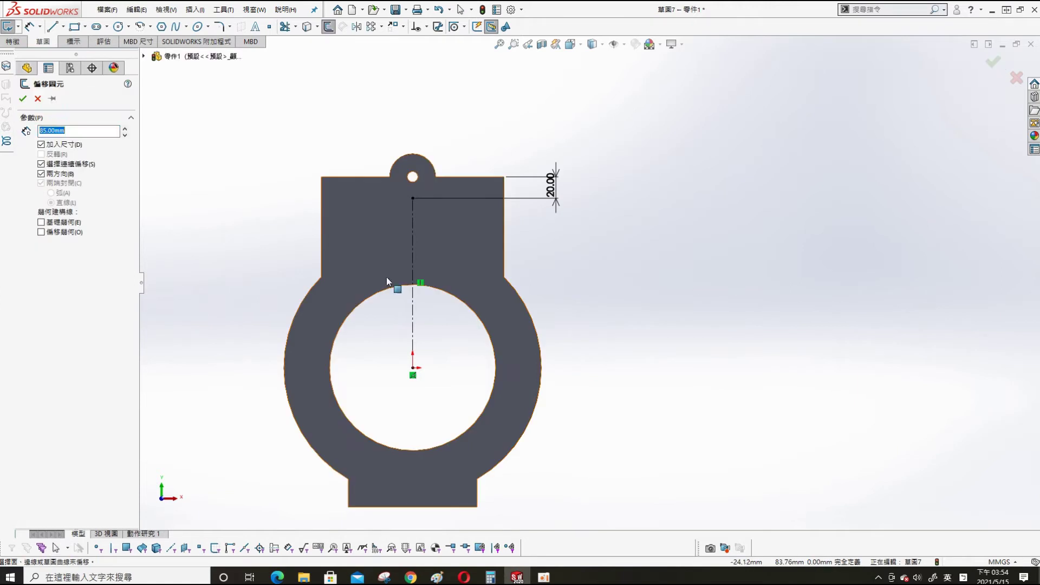
left_click(411, 264)
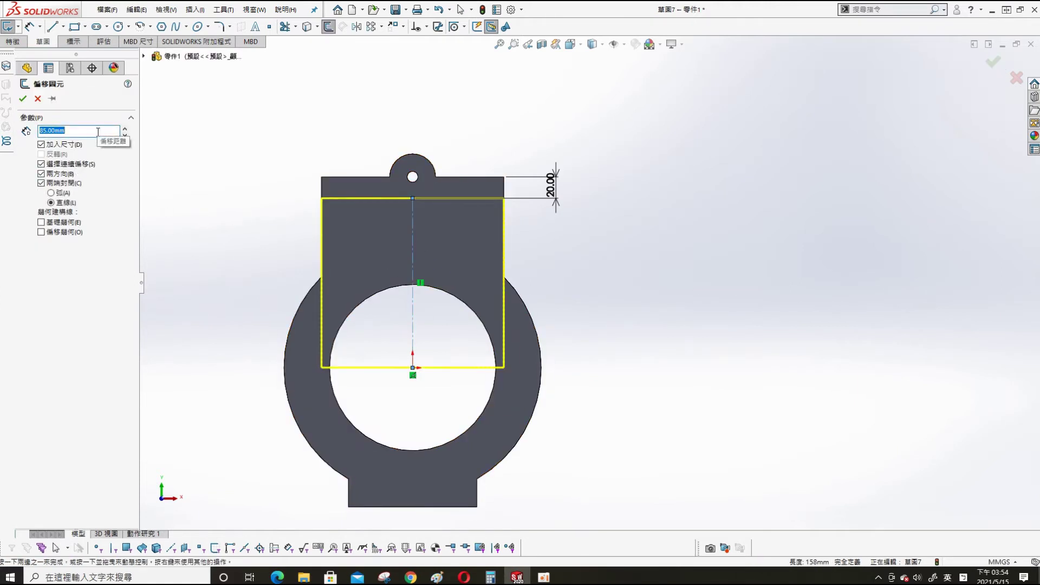
type("-20")
key("Return")
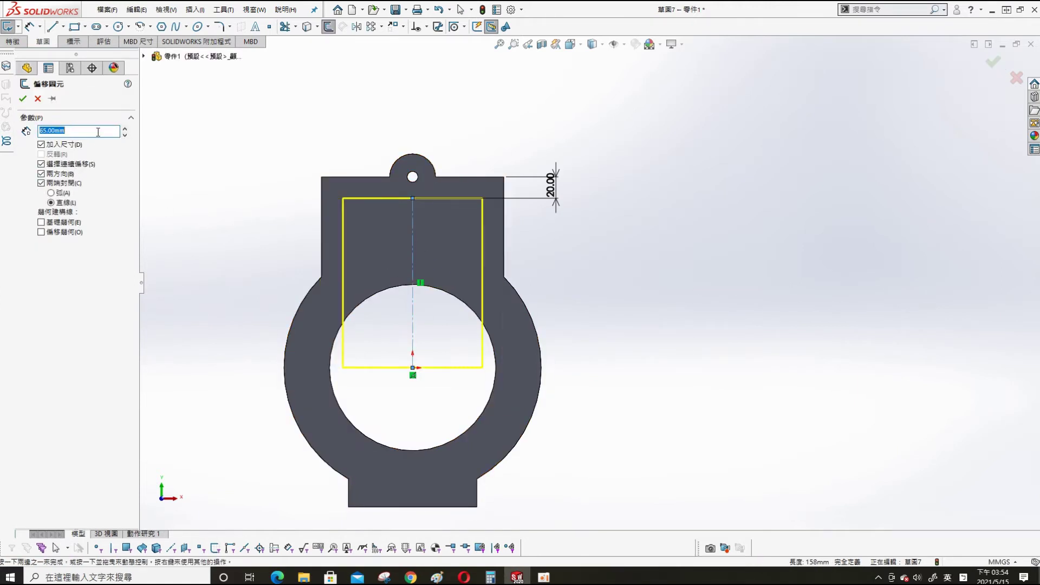
left_click(22, 98)
- Extrude-cut the rectangle Through All, then orbit to an angled view
key("s")
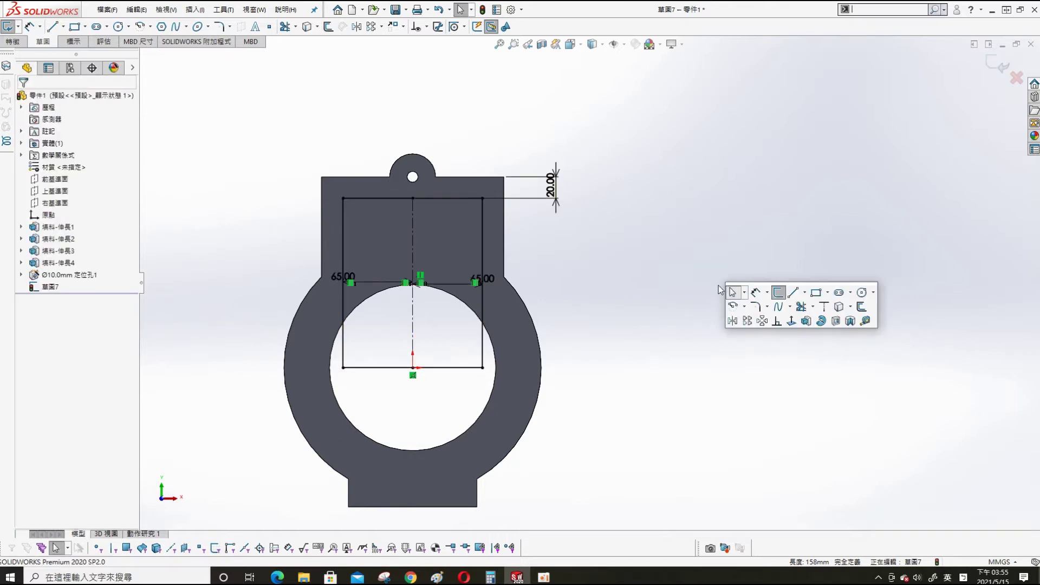
left_click(807, 326)
left_click(83, 164)
left_click(71, 182)
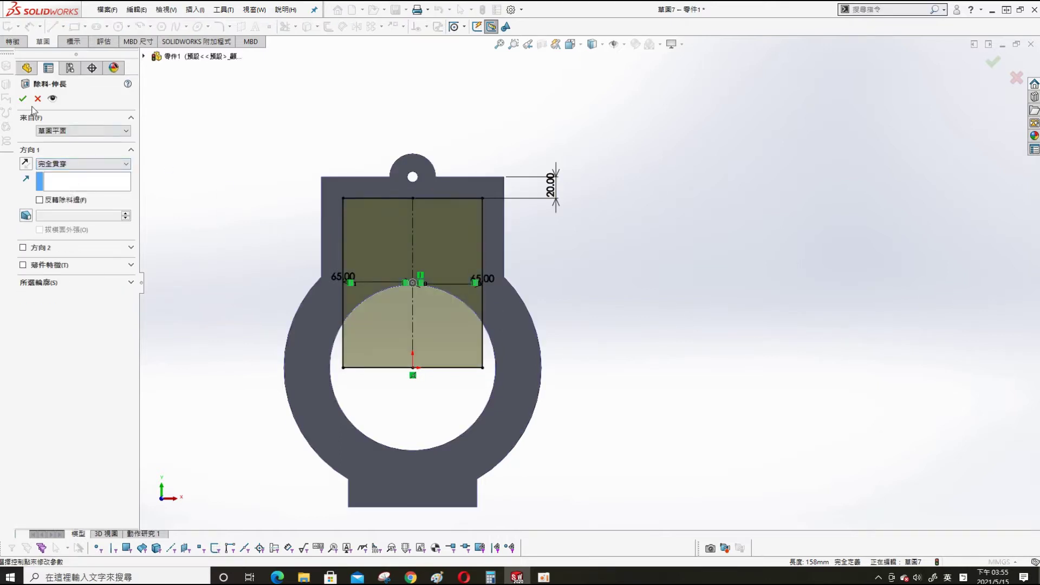
left_click(23, 98)
mouse_move(561, 268)
middle_mouse_down()
mouse_move(516, 290)
mouse_move(617, 313)
middle_mouse_up()
scroll(559, 310, "down", 3)
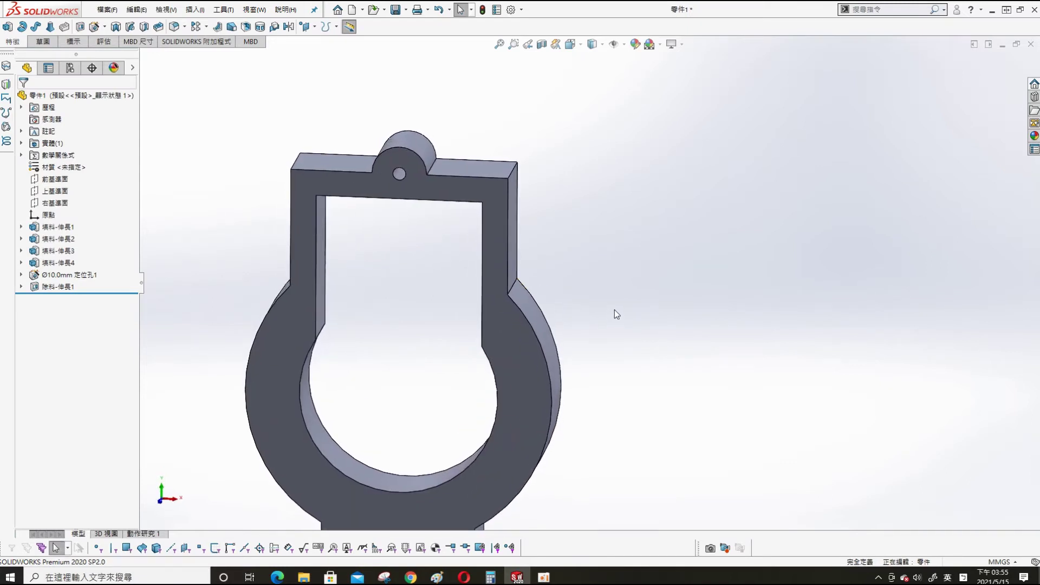
- Sketch a rectangle on the Right Plane at the top of the frame
mouse_move(614, 315)
middle_mouse_down()
mouse_move(632, 309)
mouse_move(623, 290)
middle_mouse_up()
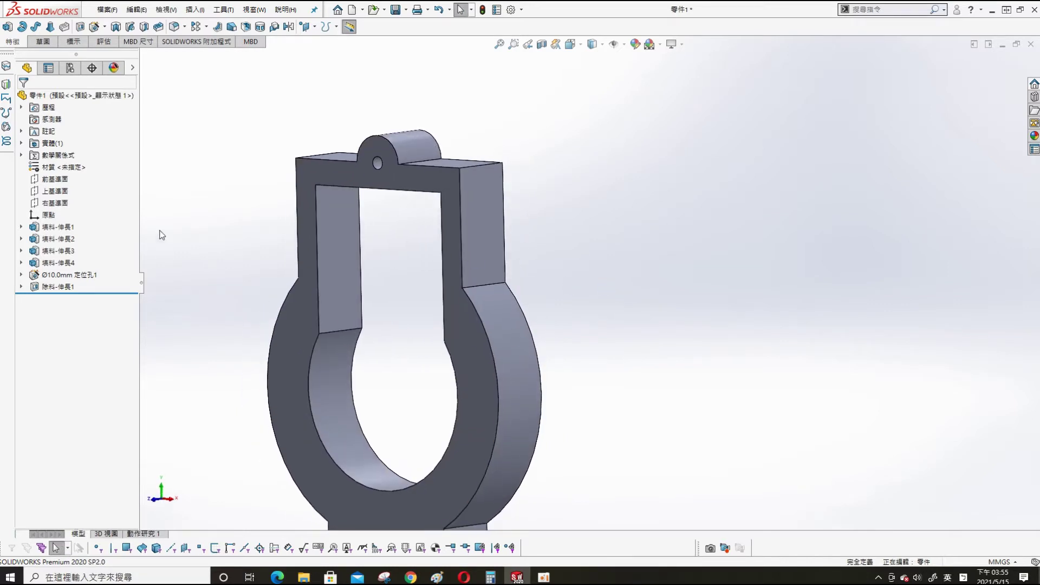
left_click(55, 203)
left_click(379, 112)
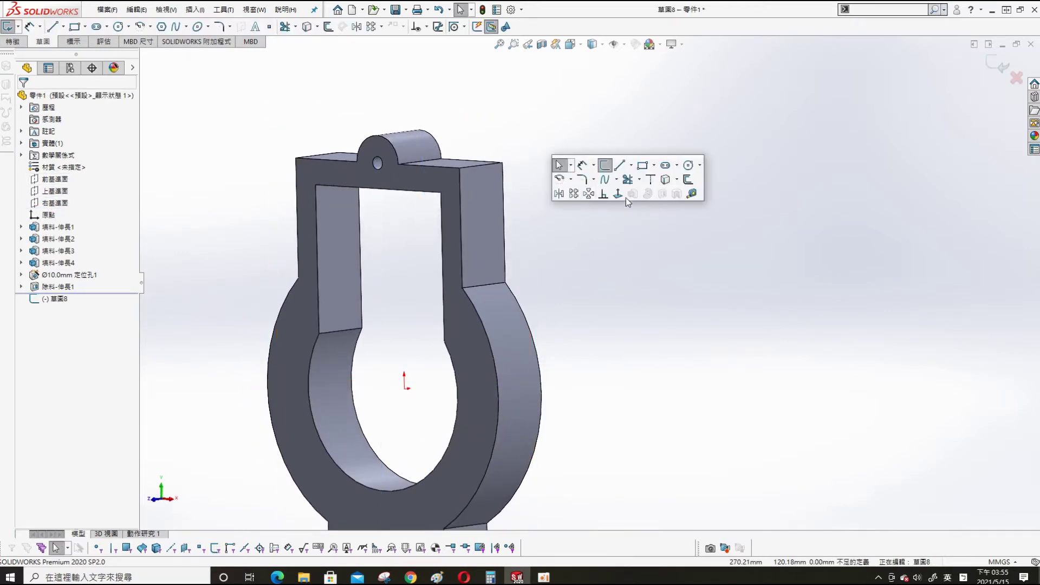
key("ctrl+8")
key("s")
left_click(757, 146)
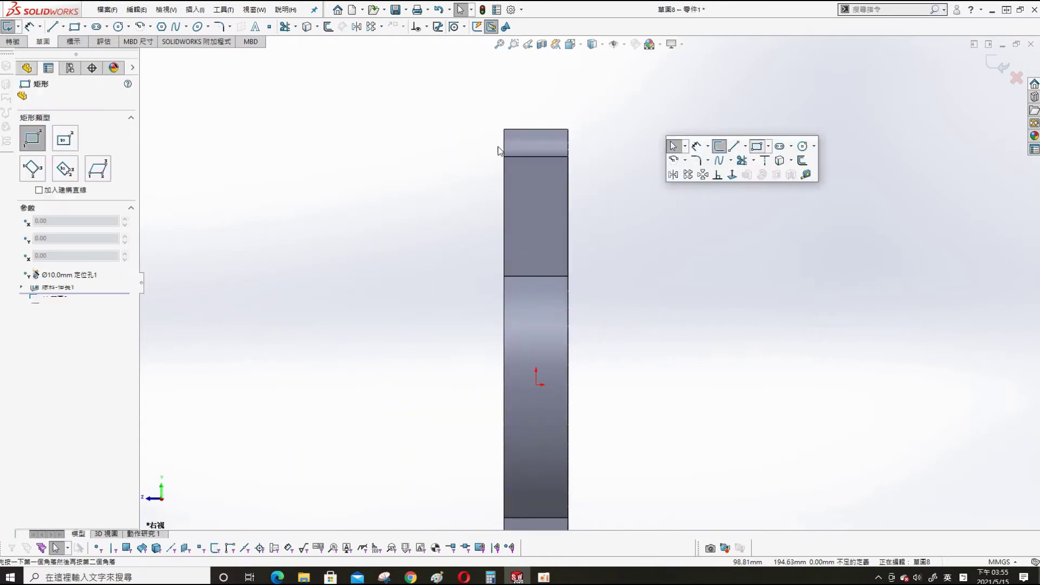
left_click(547, 231)
- Dimension the rectangle 10 mm wide and 75 mm high
key("d")
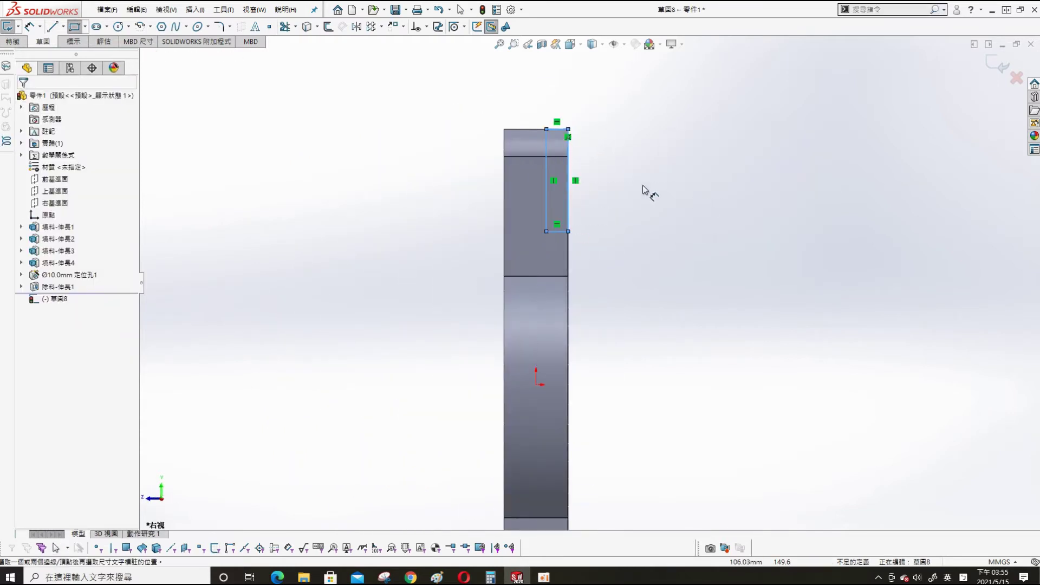
left_click(557, 129)
left_click(607, 99)
type("10")
key("Return")
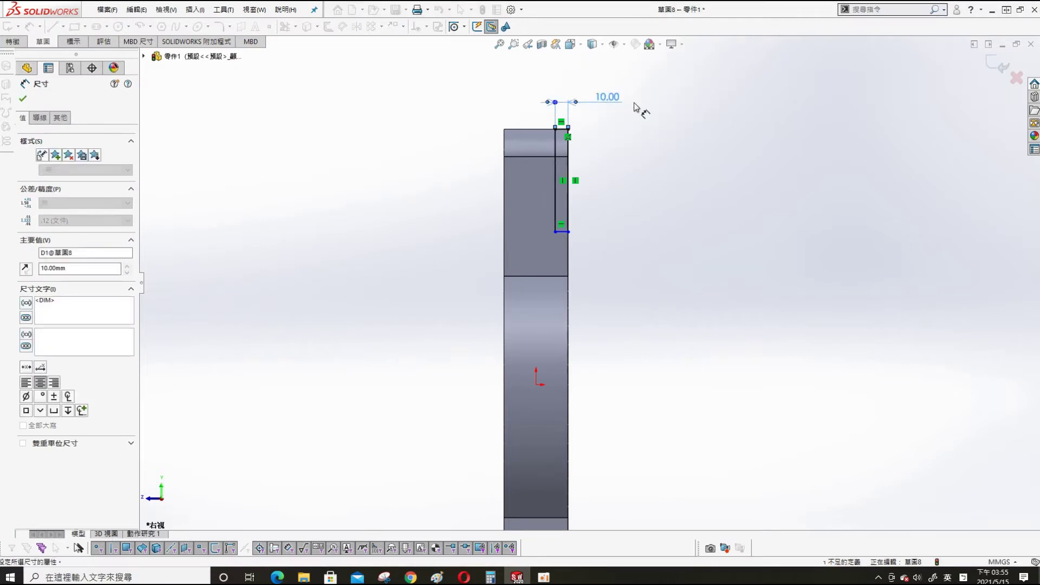
left_click(561, 196)
left_click(592, 187)
key("Return")
- Extrude-cut the rectangle with Through All - Both
key("s")
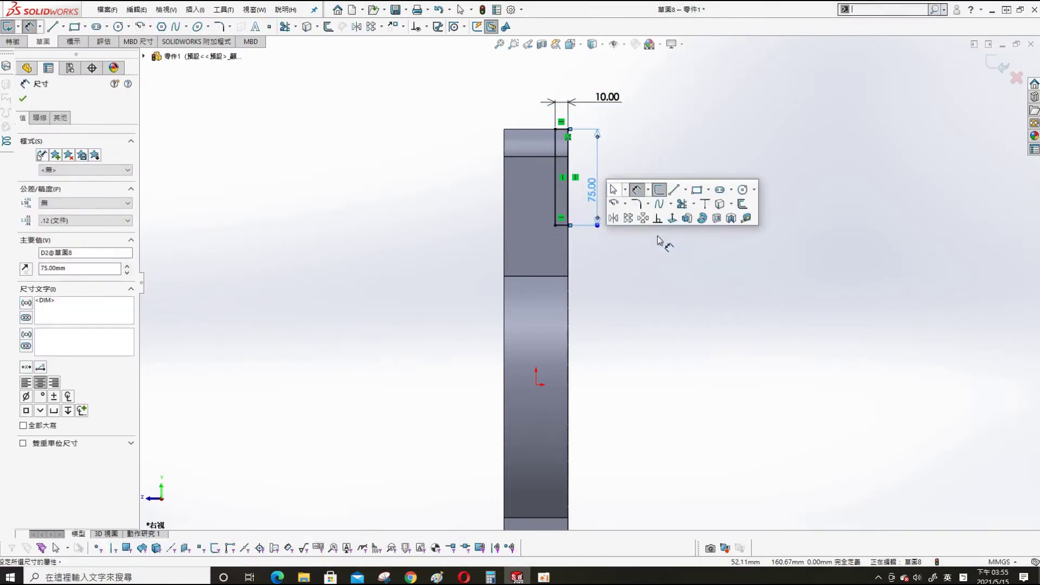
left_click(717, 218)
left_click(83, 164)
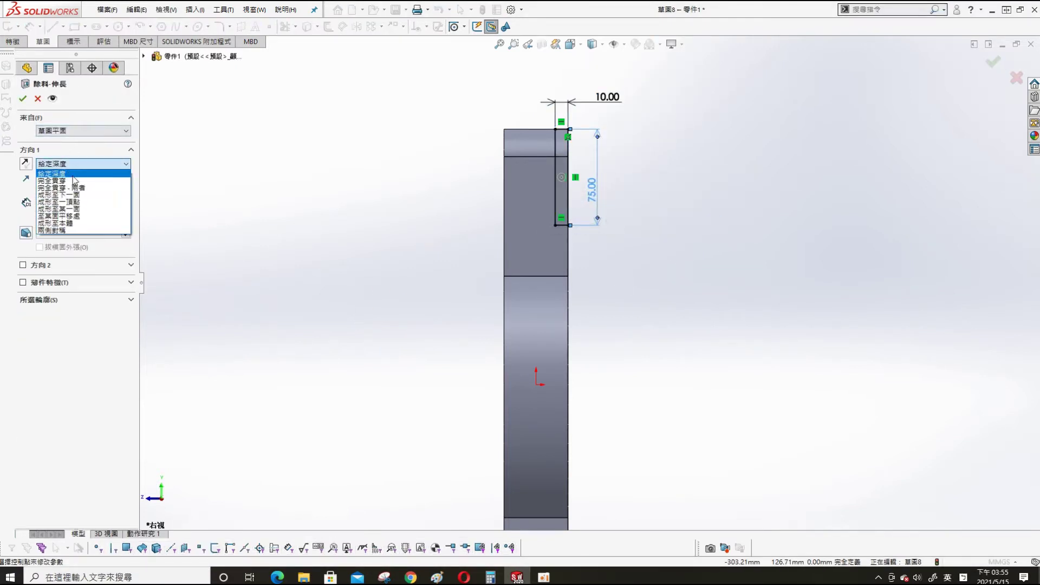
left_click(60, 190)
left_click(22, 98)
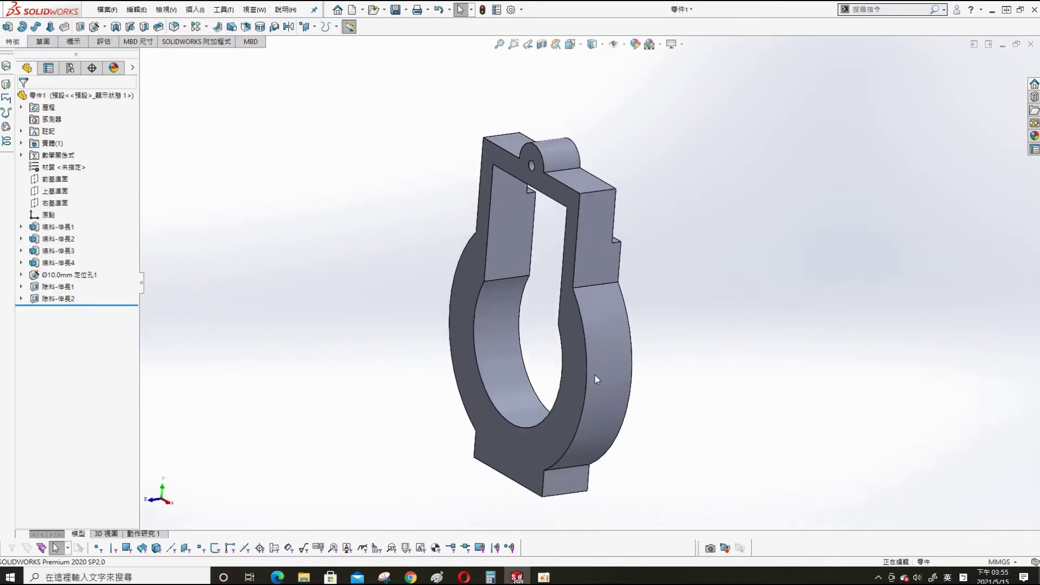
- Fillet four window edges and two bottom edges with a 5 mm radius
key("s")
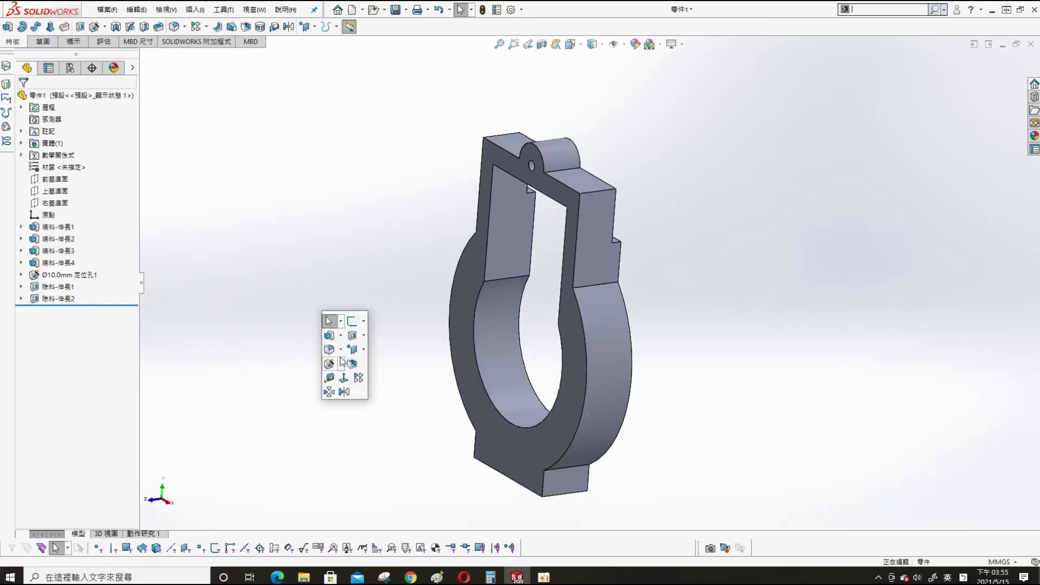
left_click(338, 353)
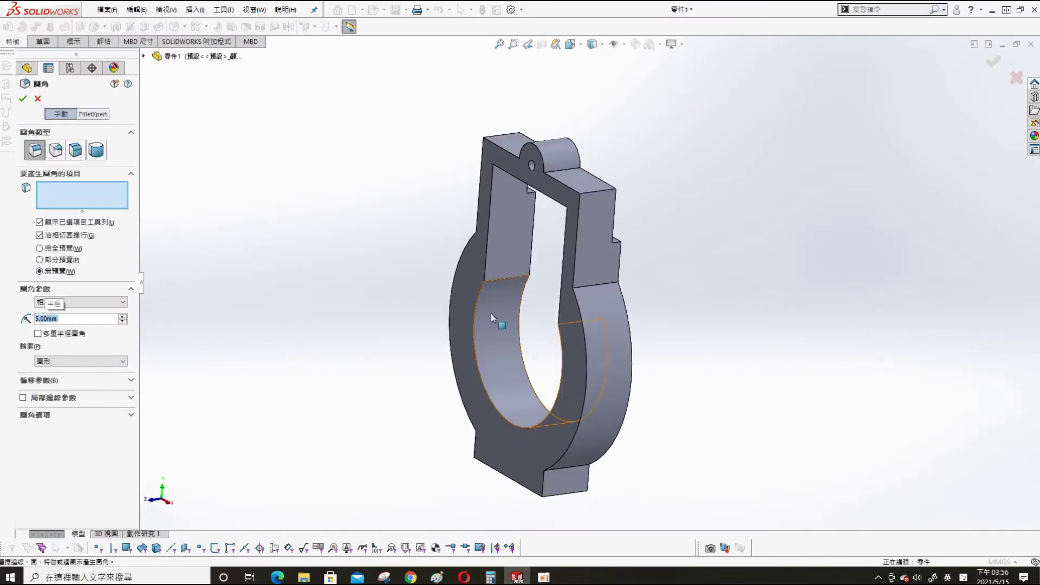
scroll(558, 257, "down", 3)
left_click(605, 157)
left_click(474, 73)
left_click(488, 113)
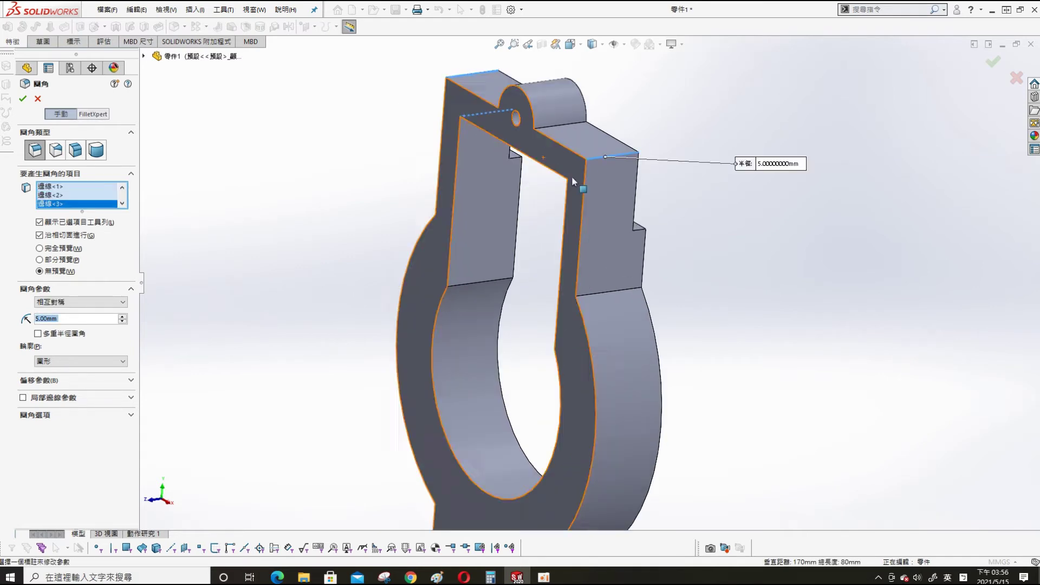
left_click(573, 181)
middle_click_drag(488, 328, 588, 458)
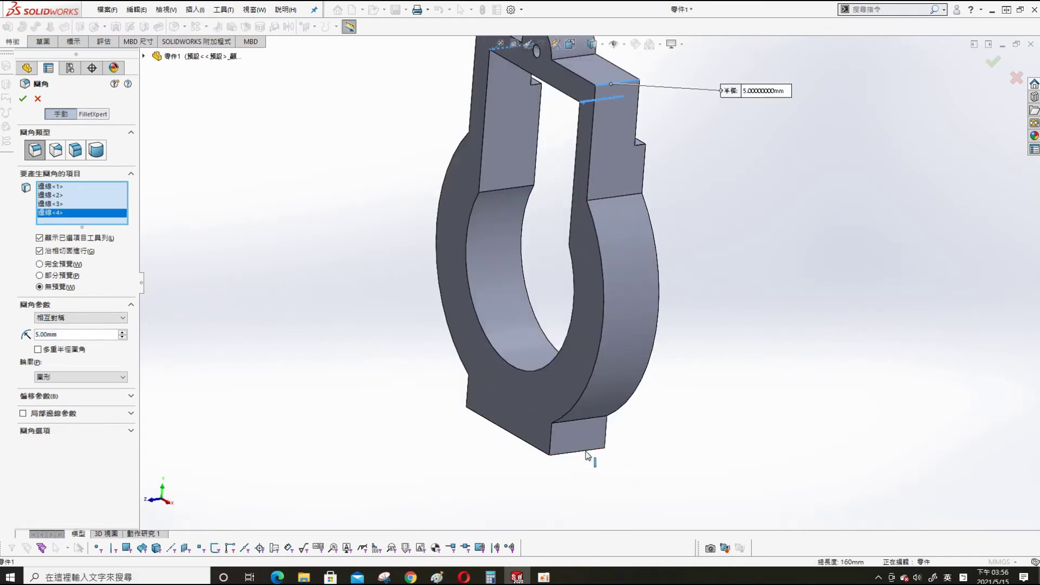
left_click(586, 451)
left_click(482, 405)
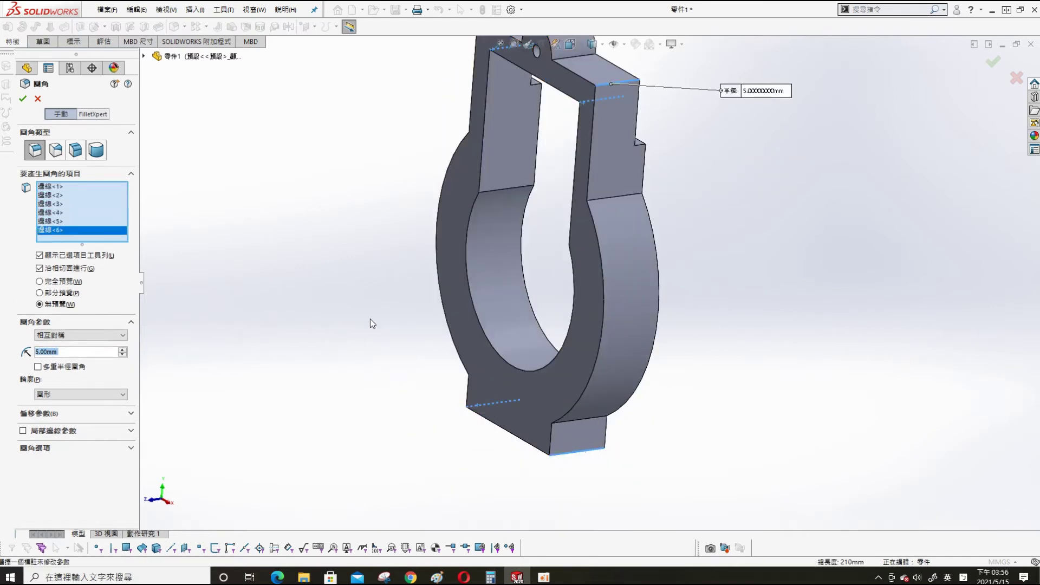
left_click(23, 98)
middle_click_drag(487, 271, 727, 246)
left_click(499, 428)
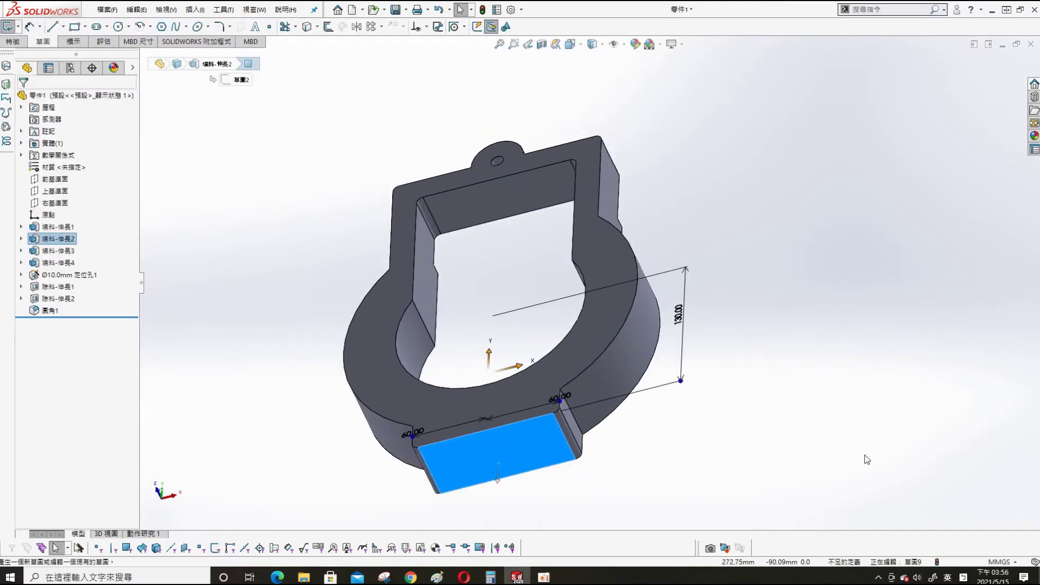
- Sketch a circle on the bottom face's edge with Hidden Lines Visible turned on
left_click(801, 433)
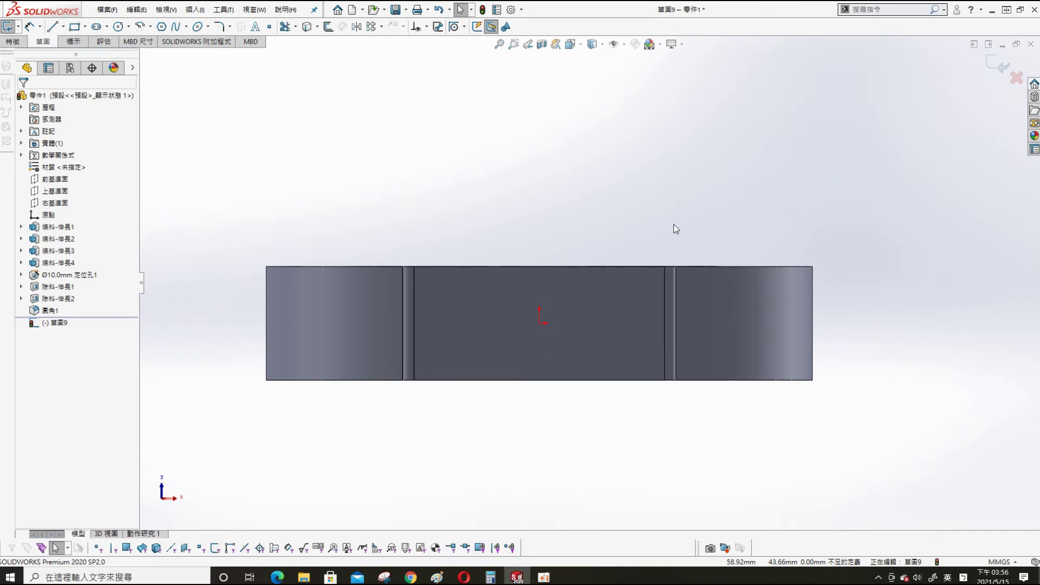
left_click(619, 46)
left_click(593, 106)
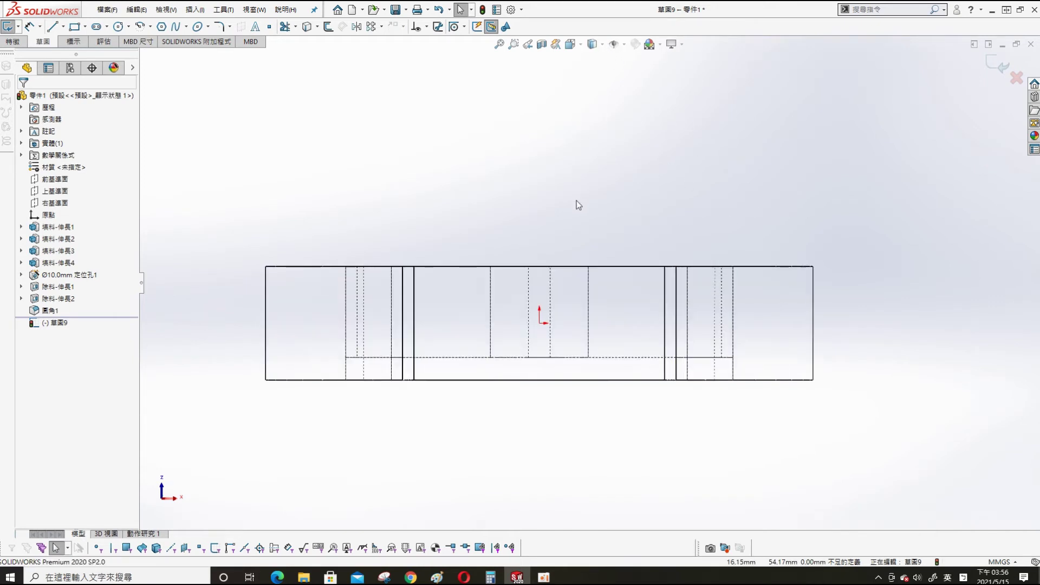
key("s")
left_click(718, 206)
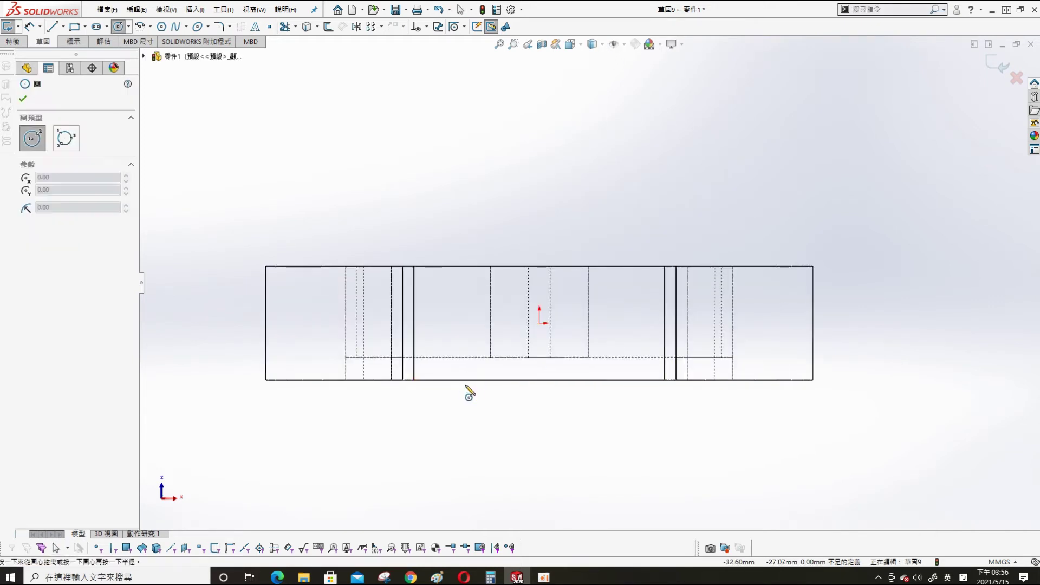
left_click(465, 380)
left_click(477, 412)
- Dimension the circle to a 25 mm diameter
key("s")
left_click(556, 377)
left_click(480, 356)
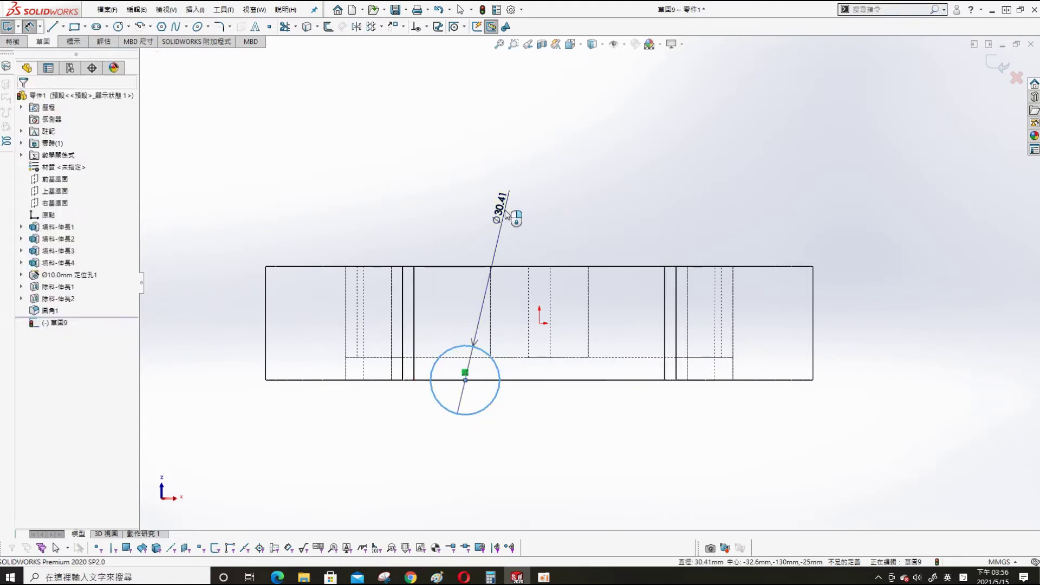
left_click(507, 210)
type("5.00mm")
key("Return")
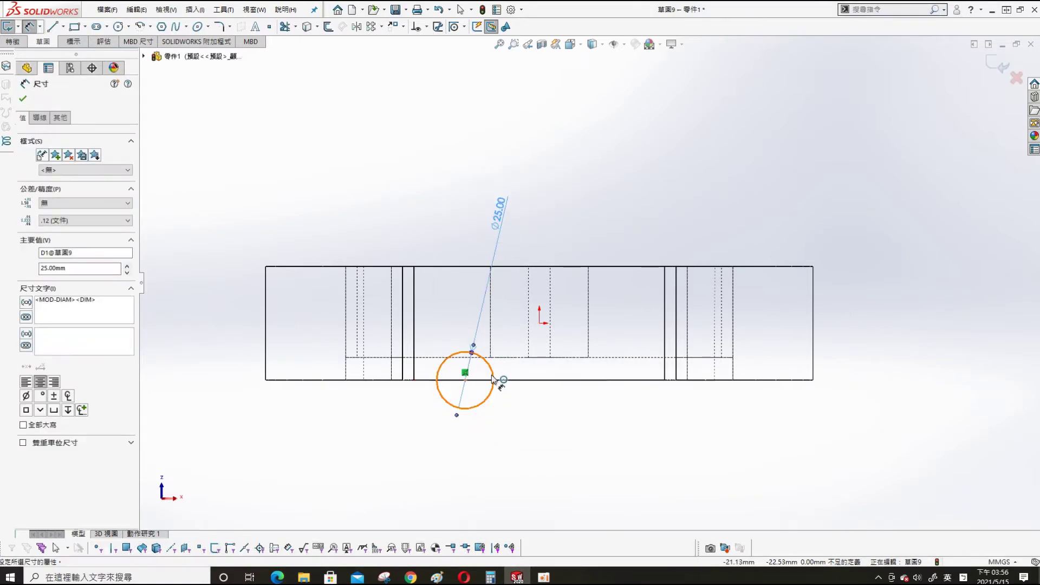
- Set the circle centre 21.5 mm from the origin
left_click(493, 379)
left_click(539, 324)
left_click(505, 443)
key("Return")
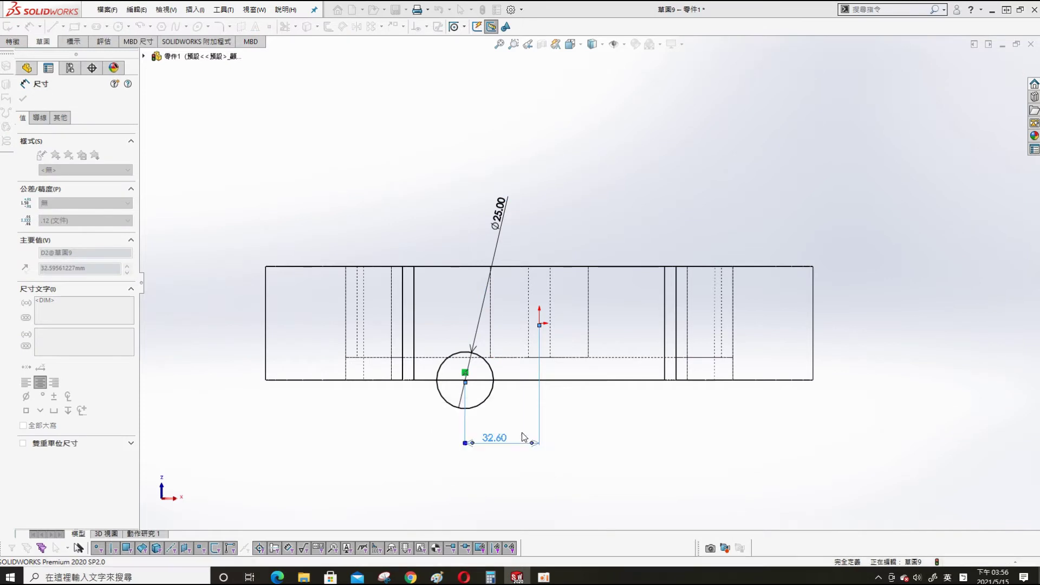
left_click(520, 439)
type("21.50mm")
key("Return")
- Extrude-cut the circle Up To Next, then view it isometrically
left_click(81, 164)
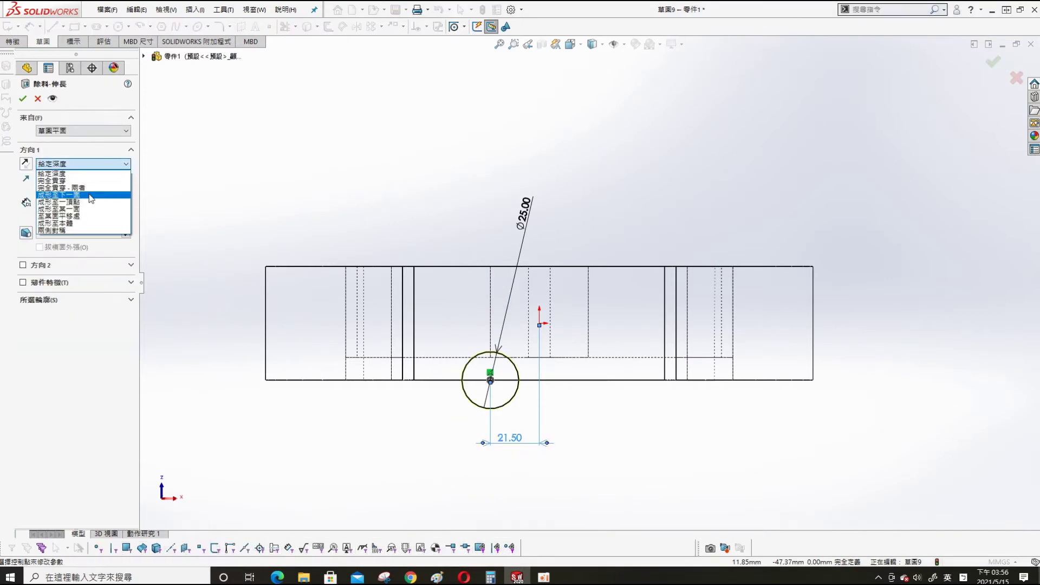
left_click(91, 195)
left_click(22, 98)
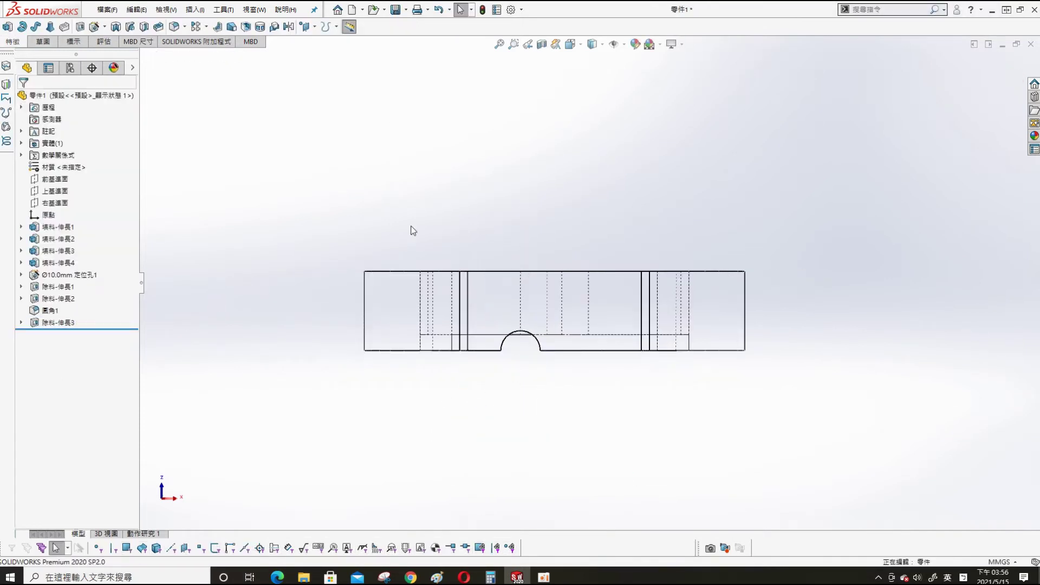
key("ctrl+7")
- Mirror the notch cut across the Right Plane
left_click(92, 323)
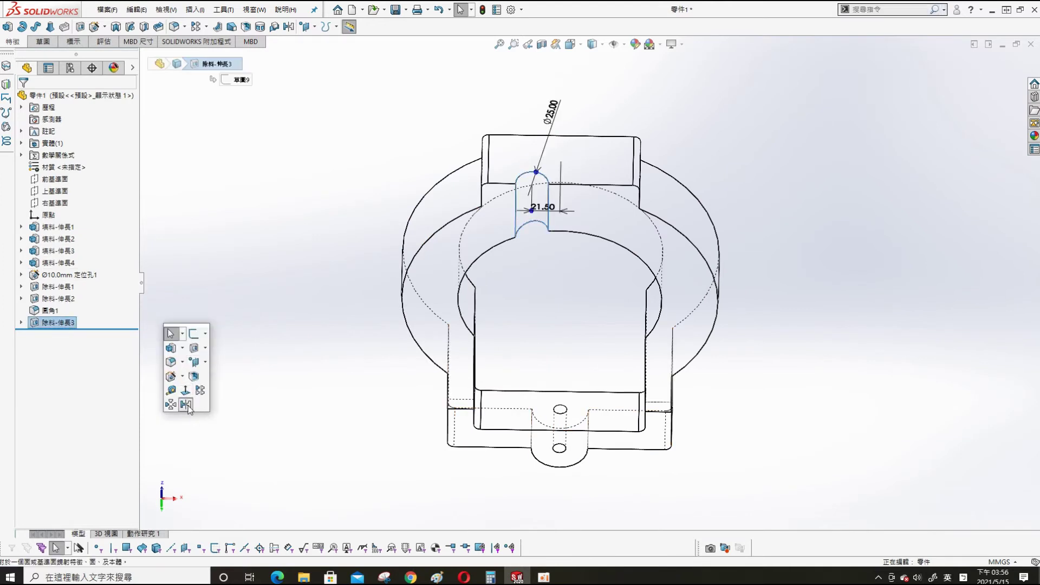
left_click(185, 405)
left_click(187, 163)
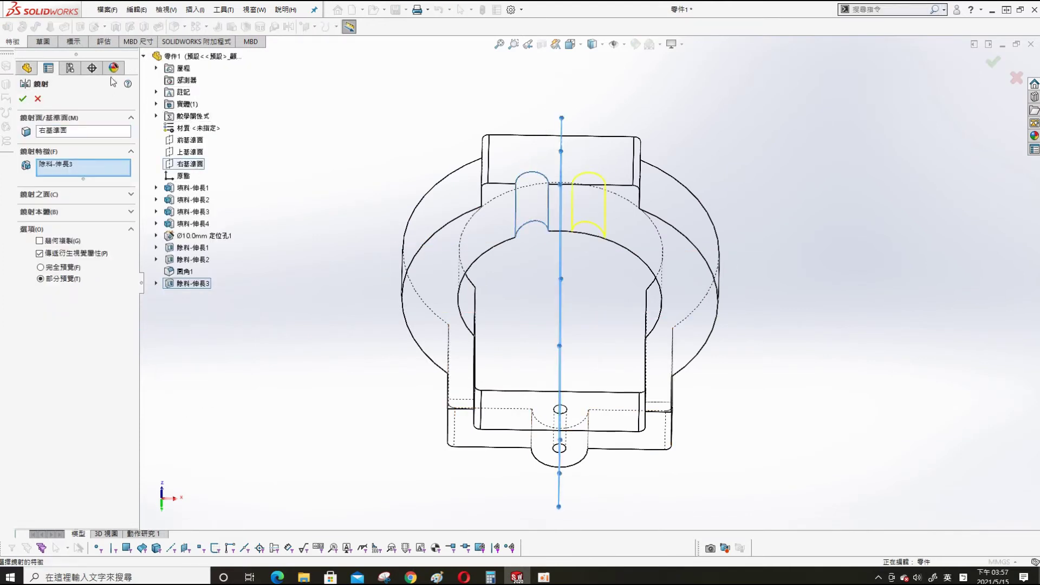
left_click(23, 96)
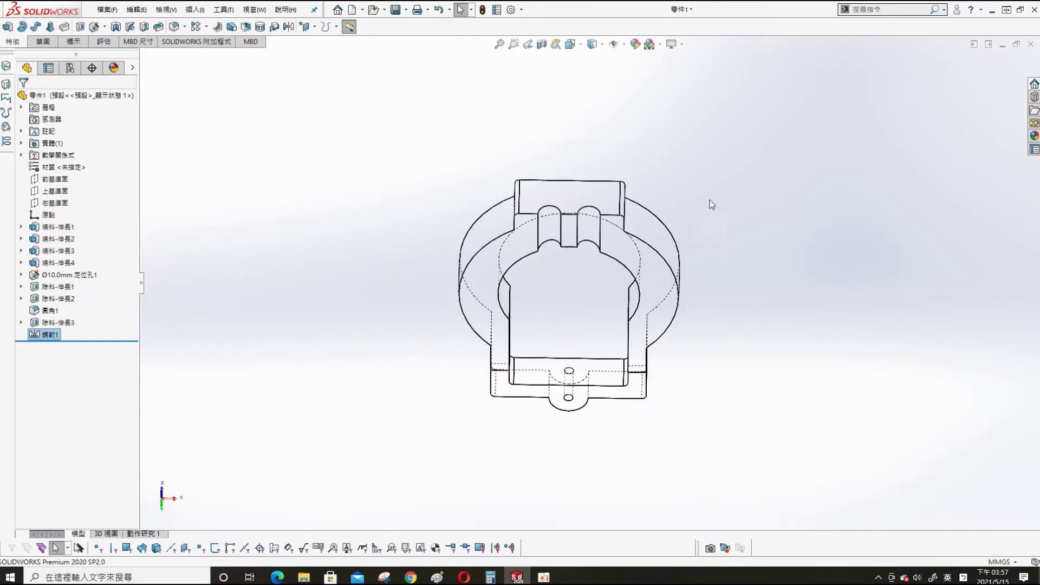
middle_click_drag(710, 200, 553, 97)
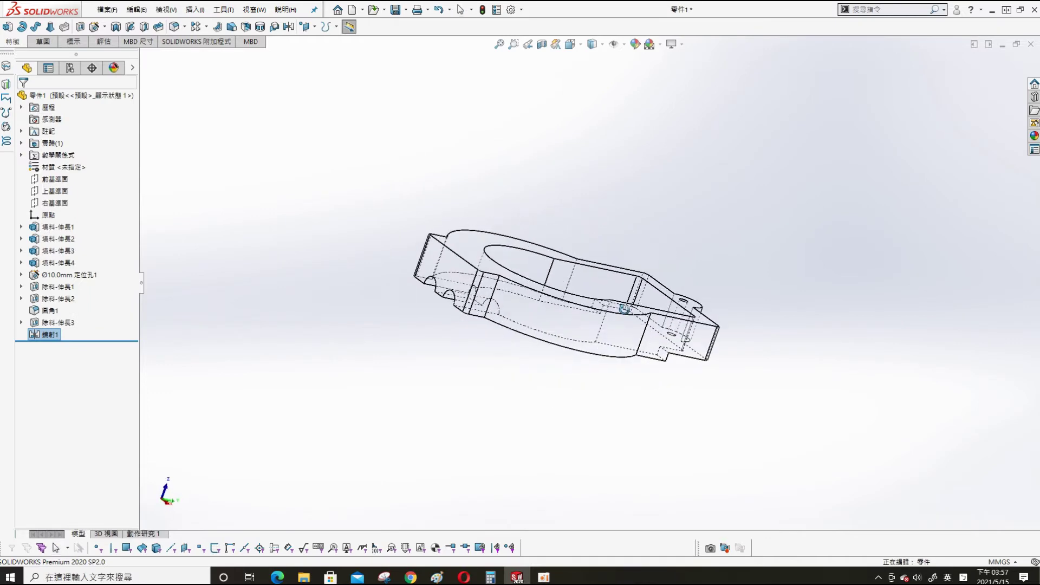
- Switch the display to Shaded With Edges and rotate the part upright
left_click(592, 52)
left_click(593, 62)
middle_click_drag(617, 233, 676, 329)
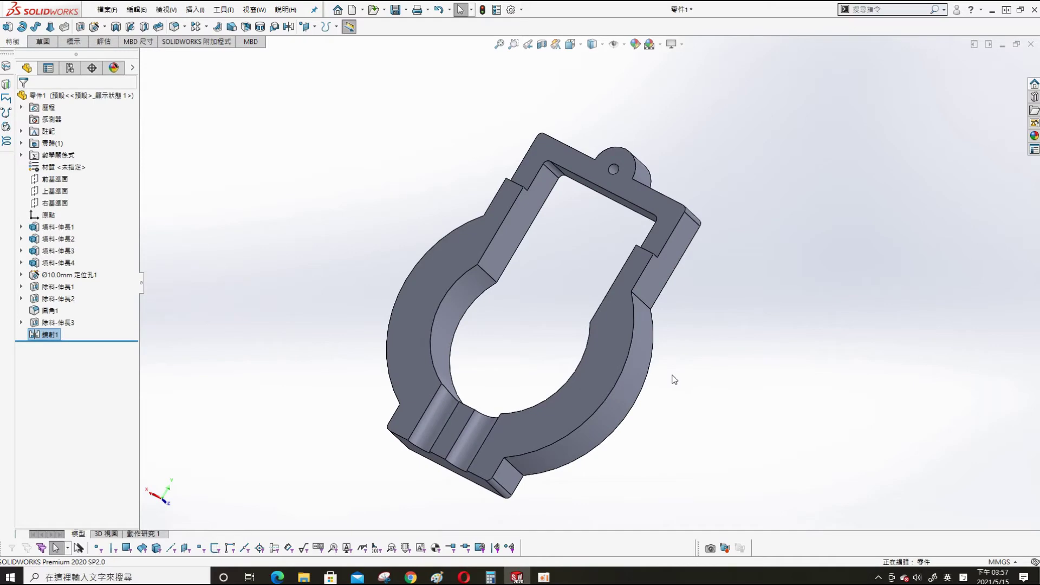
middle_click_drag(675, 379, 687, 385)
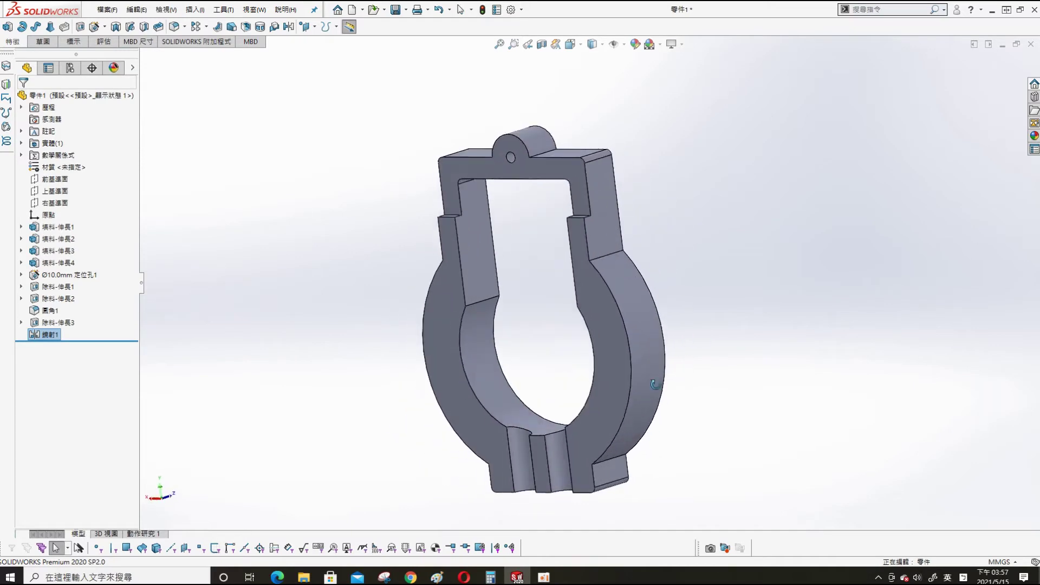
right_click(71, 96)
- Colour the whole part purple (RGB 226, 0, 255)
left_click(232, 196)
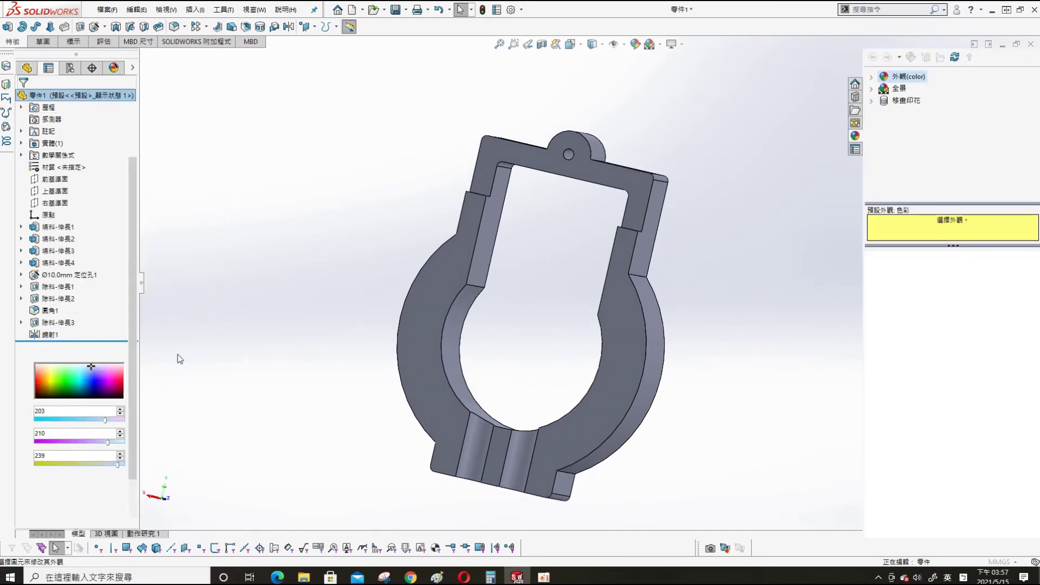
left_click(115, 369)
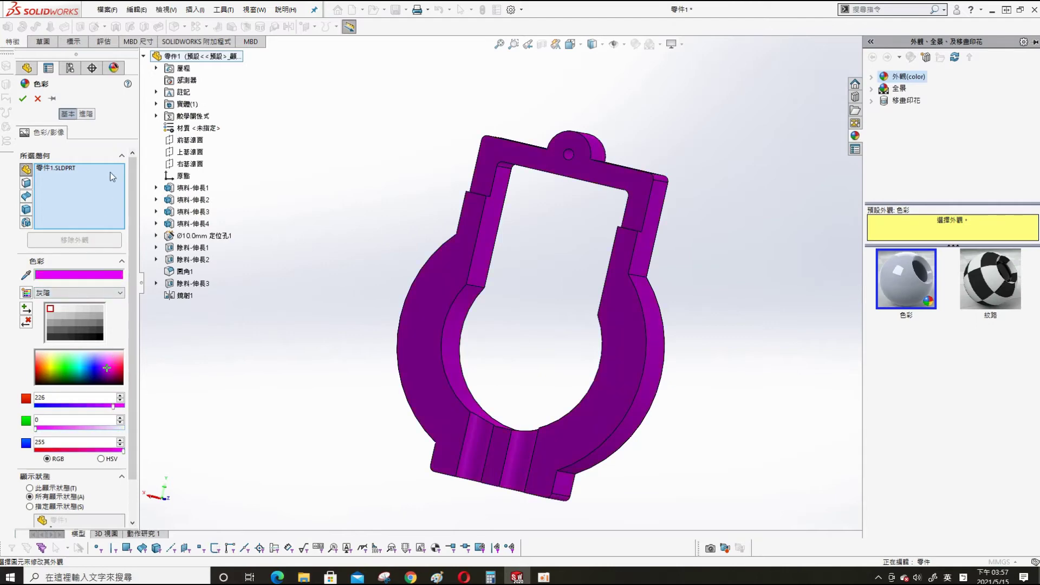
left_click(22, 98)
- Save the part as 'base' in the 用SolidWorks設計的擺動式油泵機構 folder
key("ctrl+s")
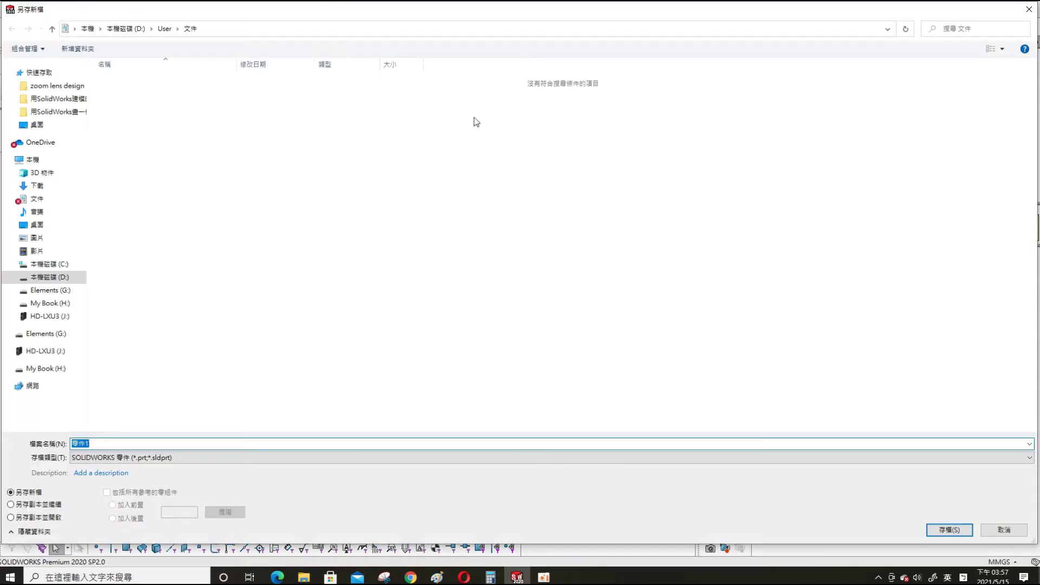
mouse_move(44, 243)
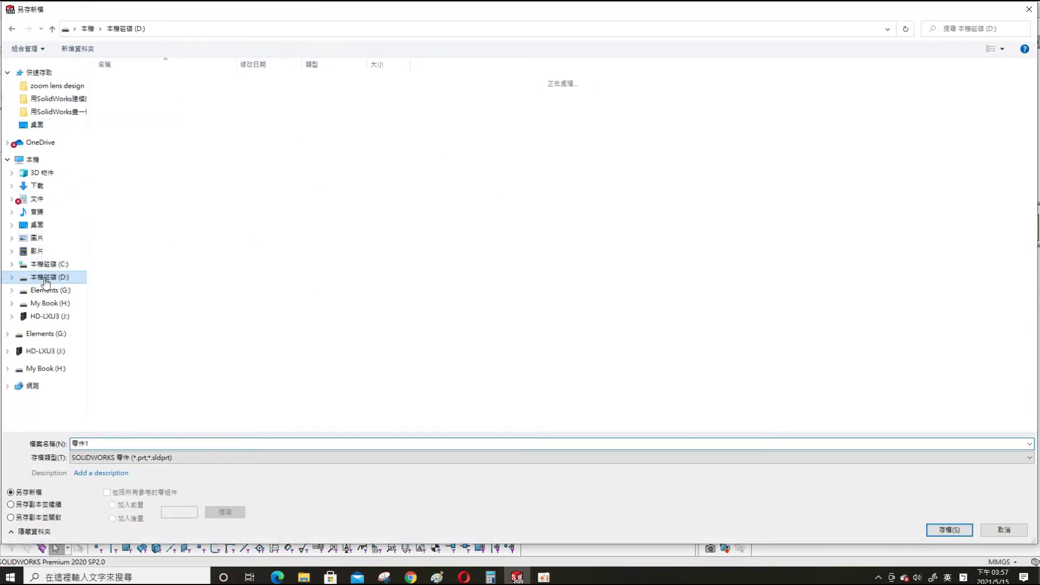
scroll(217, 271, "down", 2)
double_click(130, 407)
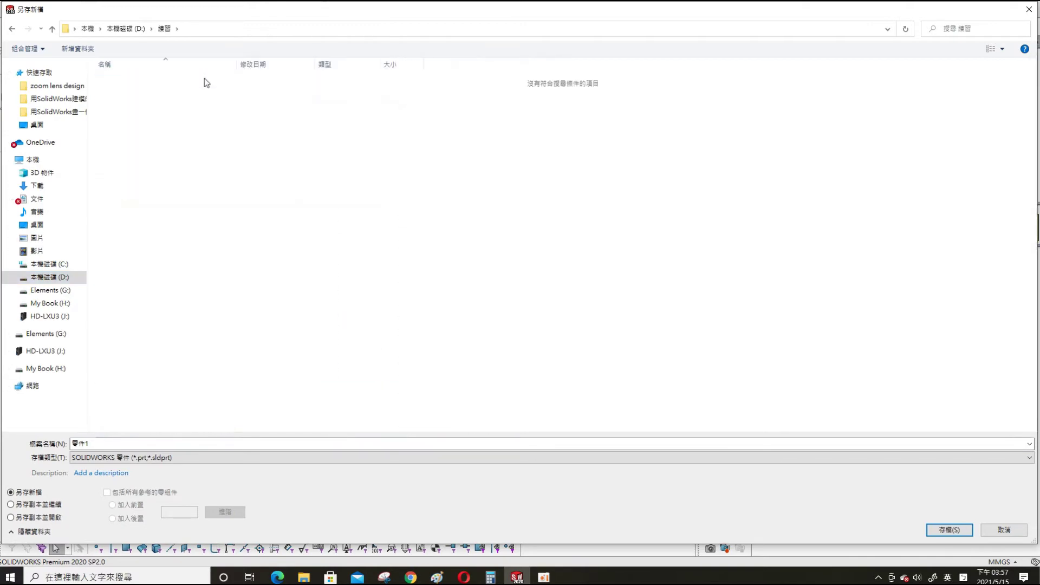
double_click(204, 83)
type("base")
key("Return")
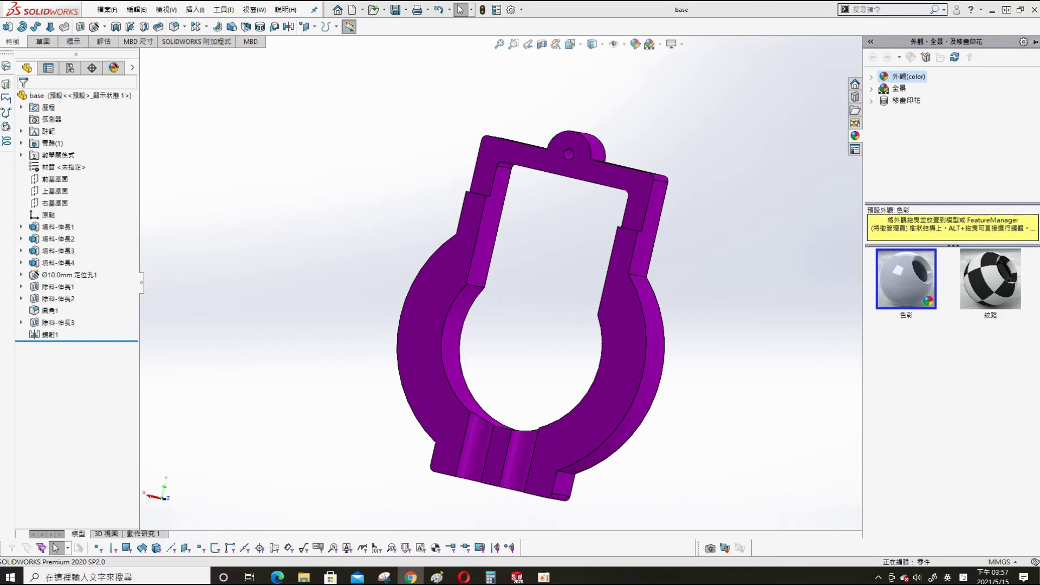
- Create a new part and sketch a circle centred on the origin on the Front Plane
left_click(353, 10)
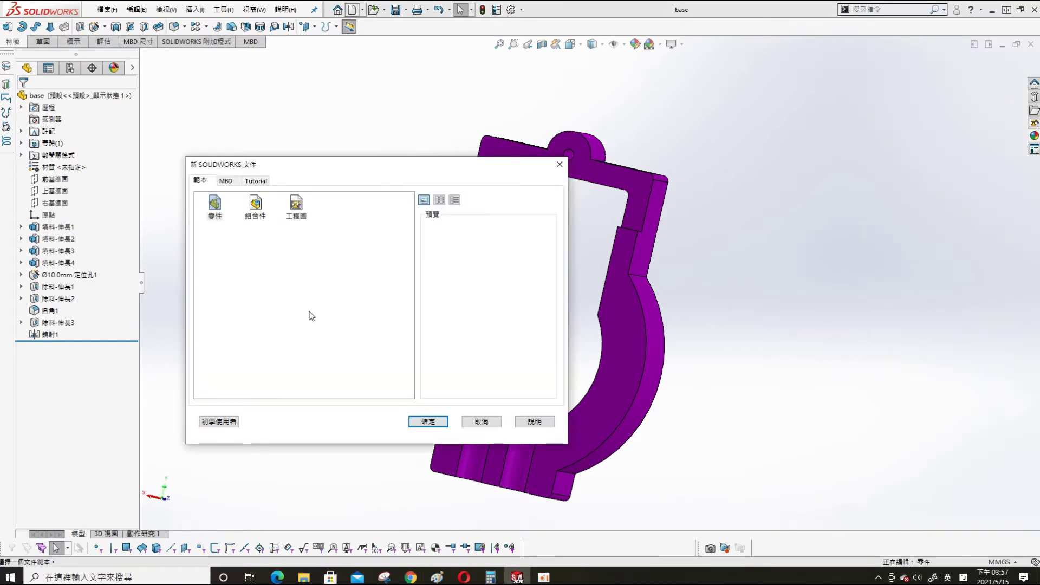
left_click(428, 422)
left_click(55, 155)
left_click(65, 138)
key("s")
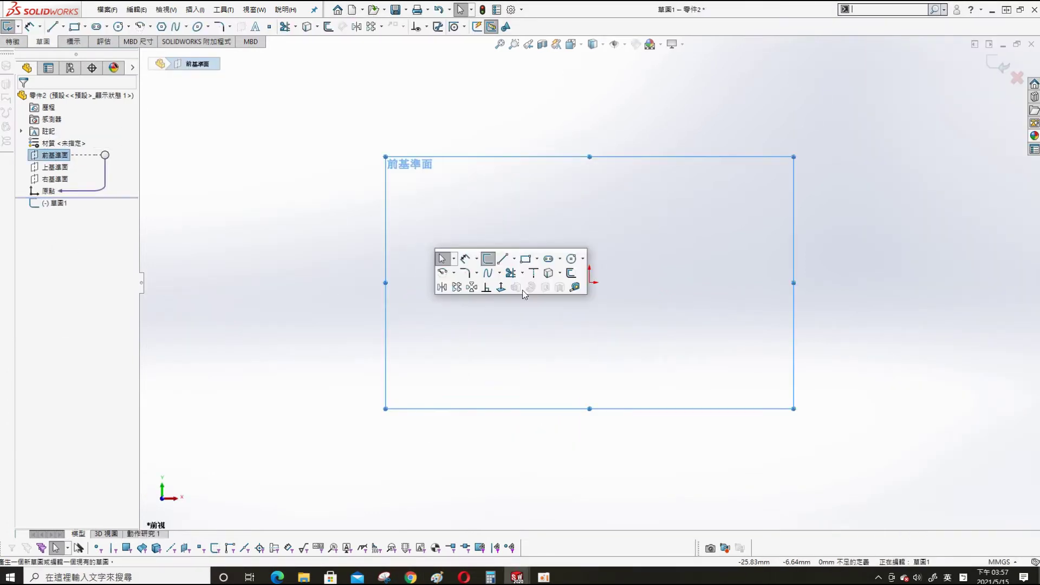
left_click(572, 259)
left_click(589, 282)
left_click(610, 361)
key("s")
- Dimension the circle to a 155 mm diameter
left_click(815, 248)
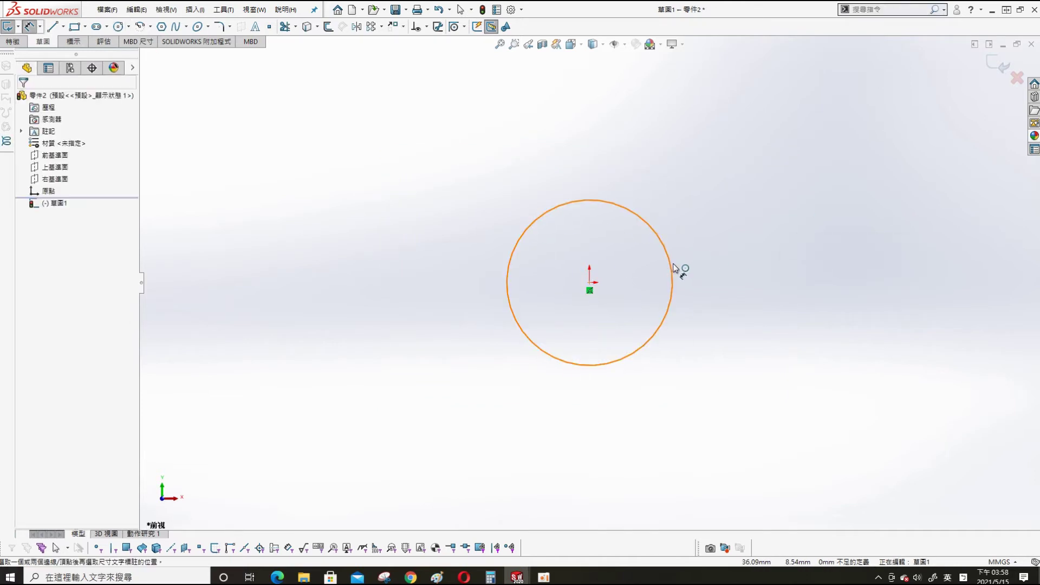
left_click(673, 268)
left_click(705, 217)
type("155")
key("Return")
key("s")
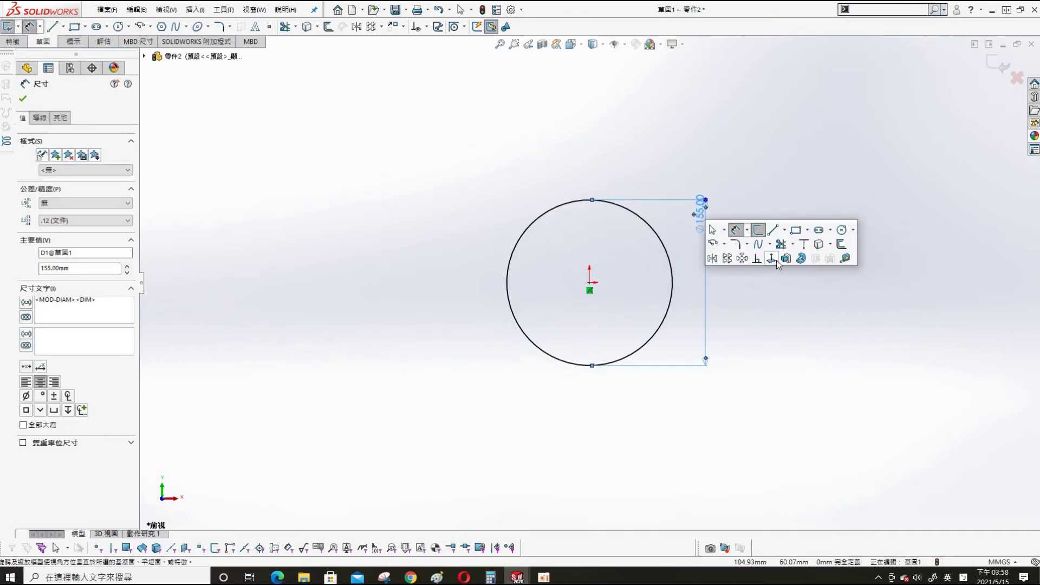
- Extrude the circle into a 50 mm thick disc
left_click(777, 260)
type("50")
key("Return")
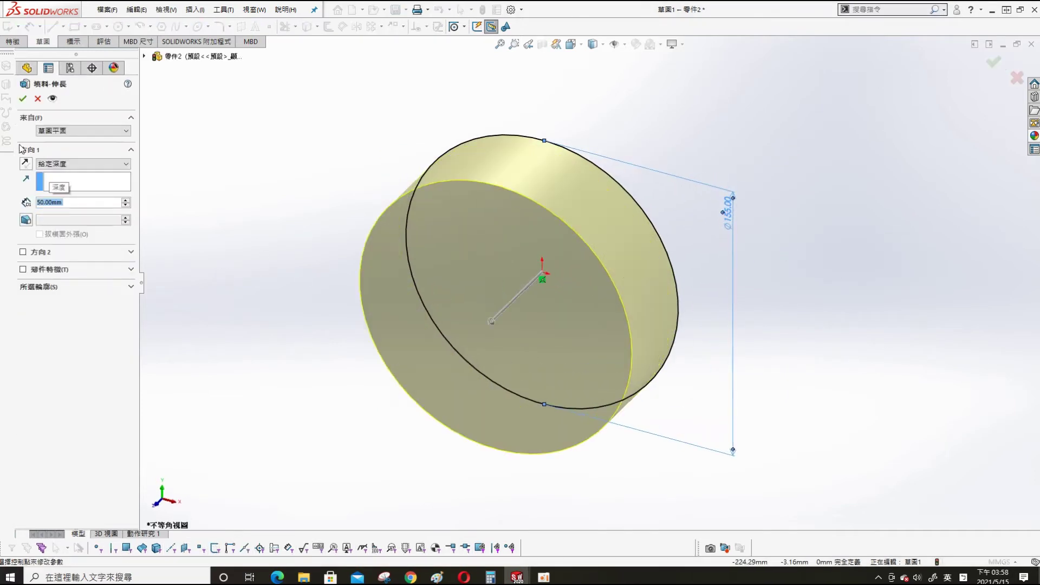
key("Return")
- Sketch a small circle centred on the origin on the Top Plane
left_click(55, 179)
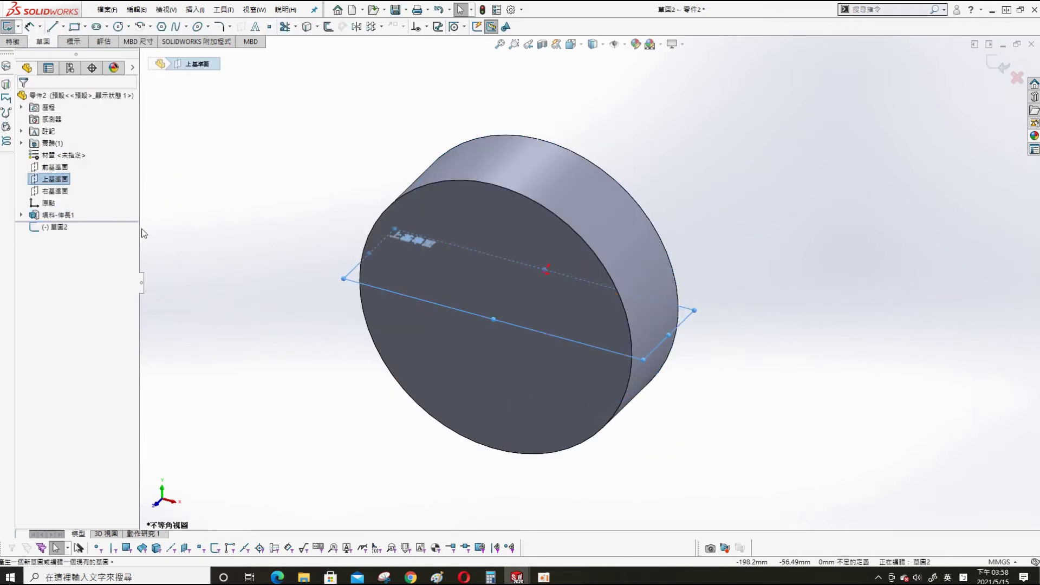
key("s")
left_click(385, 265)
key("s")
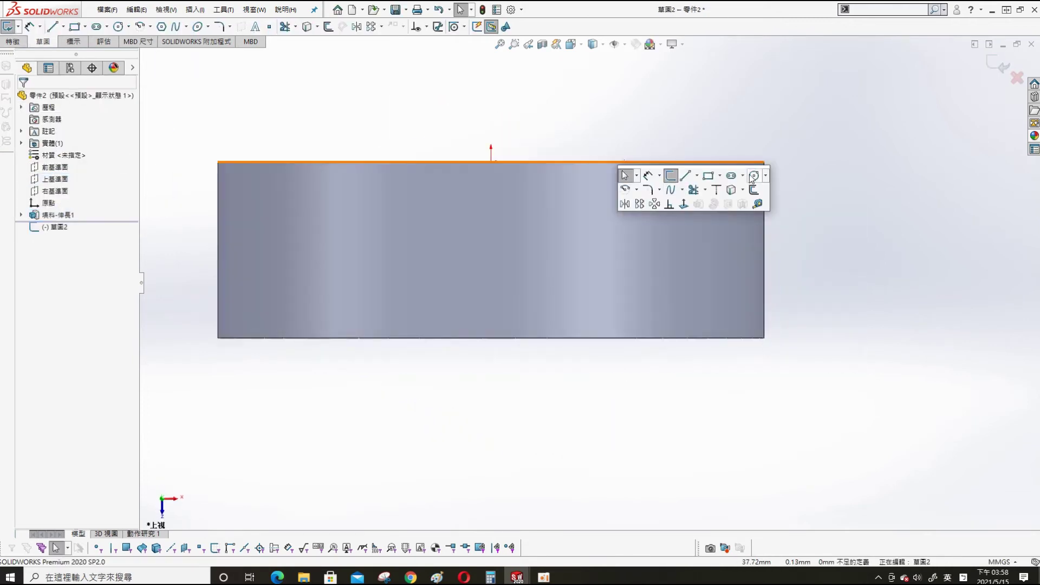
left_click(753, 176)
left_click(491, 162)
left_click(542, 138)
key("s")
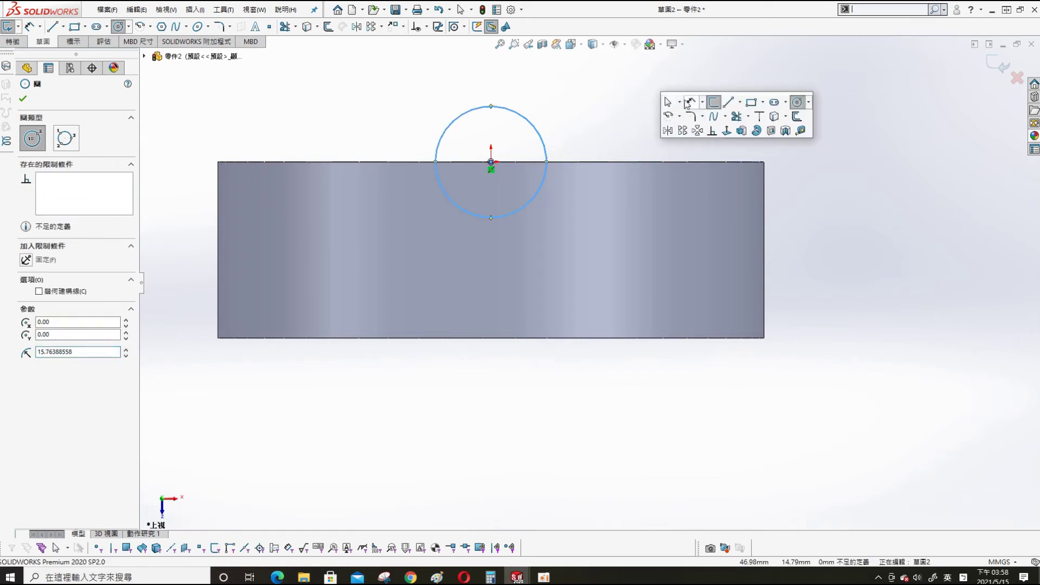
- Dimension the small circle to a 25 mm diameter
left_click(672, 100)
left_click(546, 145)
left_click(587, 125)
type("25")
key("Return")
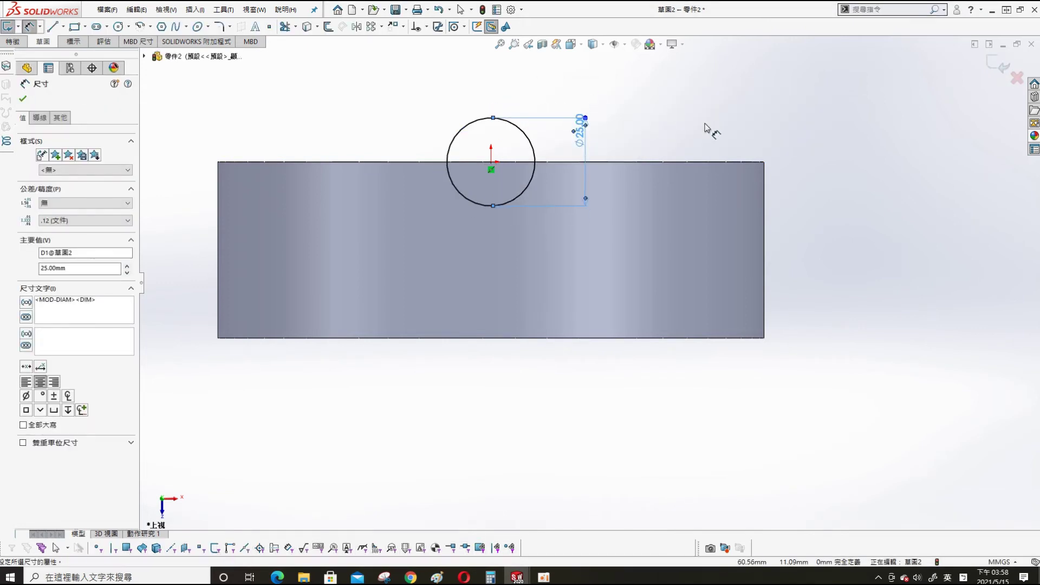
key("ctrl+7")
key("s")
- Cut the Ø25 groove Through All in both directions, then roll back before it
left_click(756, 298)
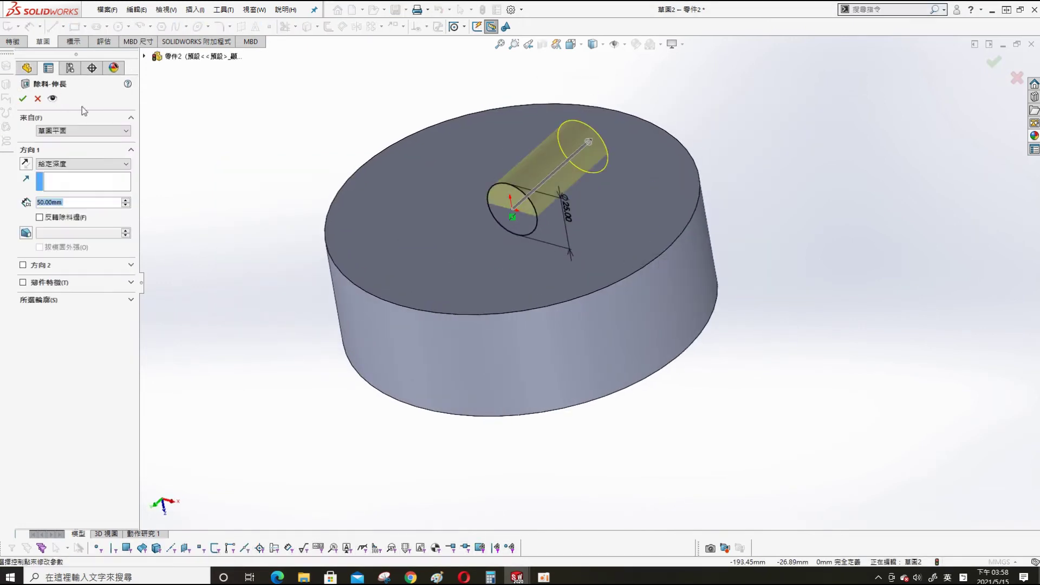
left_click(83, 164)
left_click(76, 186)
key("Return")
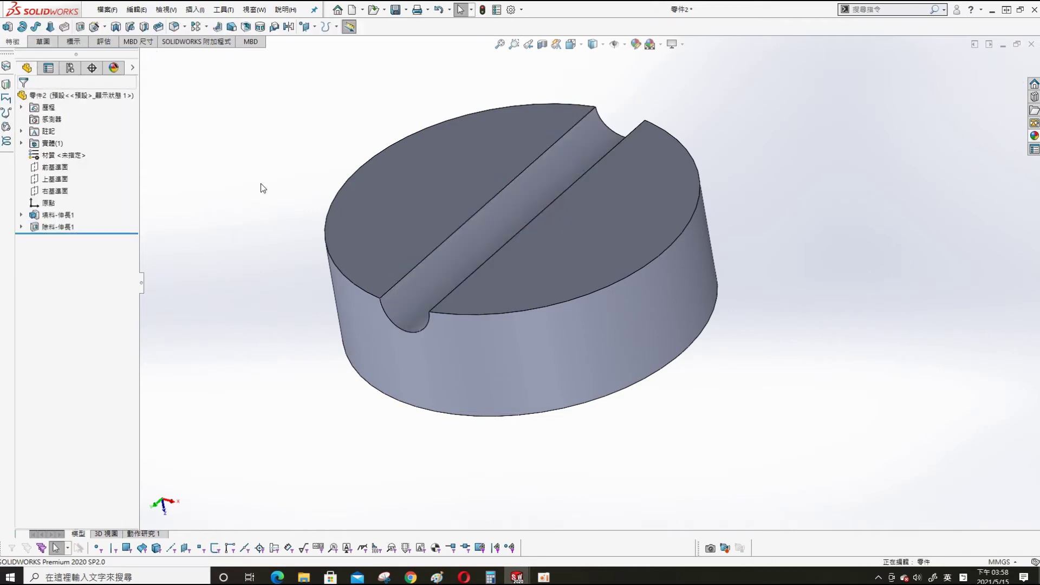
left_click_drag(127, 232, 127, 221)
- Fillet the disc's top and bottom rims at 2 mm, restoring the groove cut
key("s")
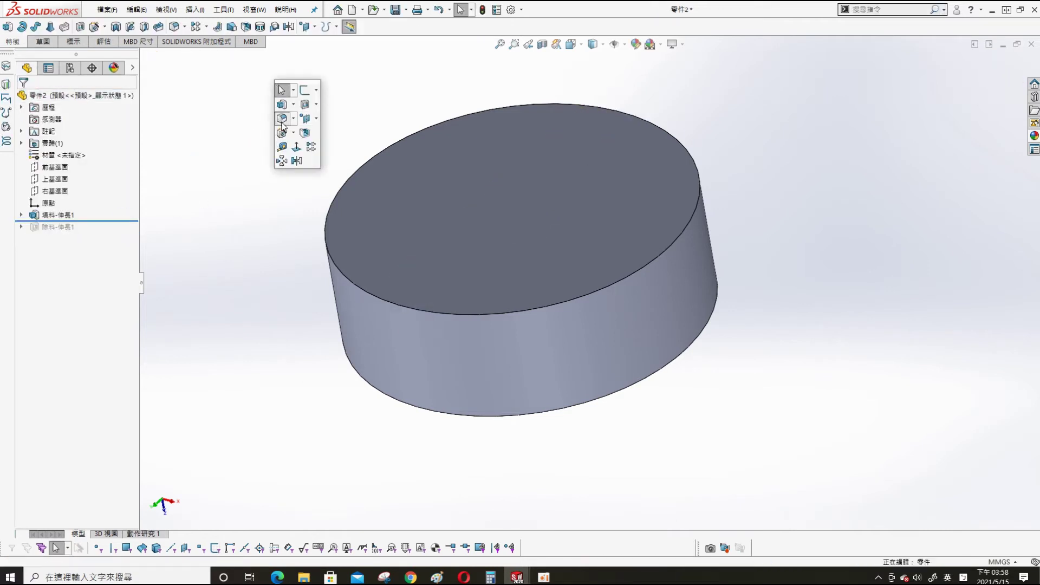
left_click(282, 122)
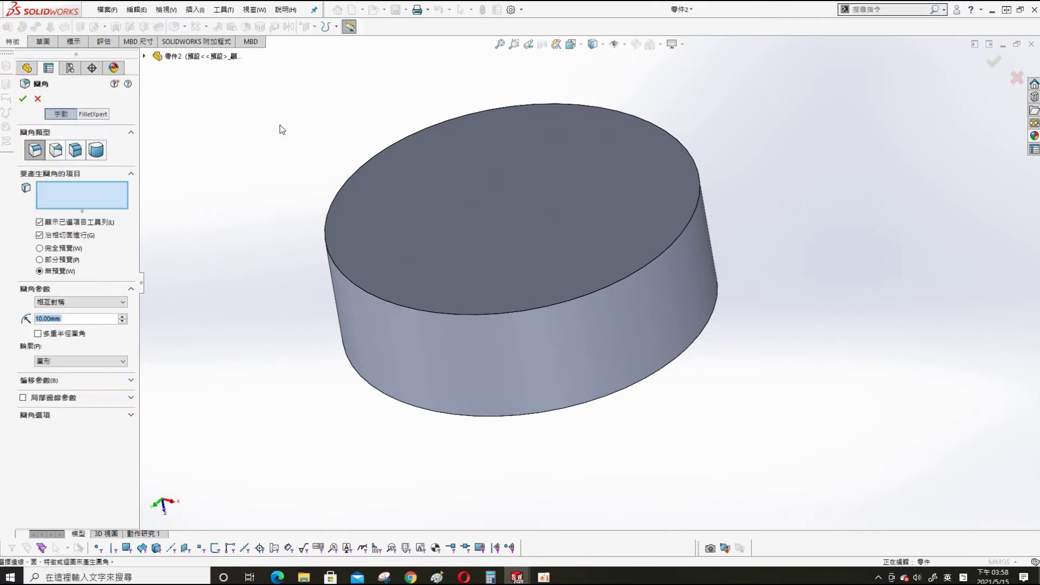
left_click(409, 308)
left_click(465, 416)
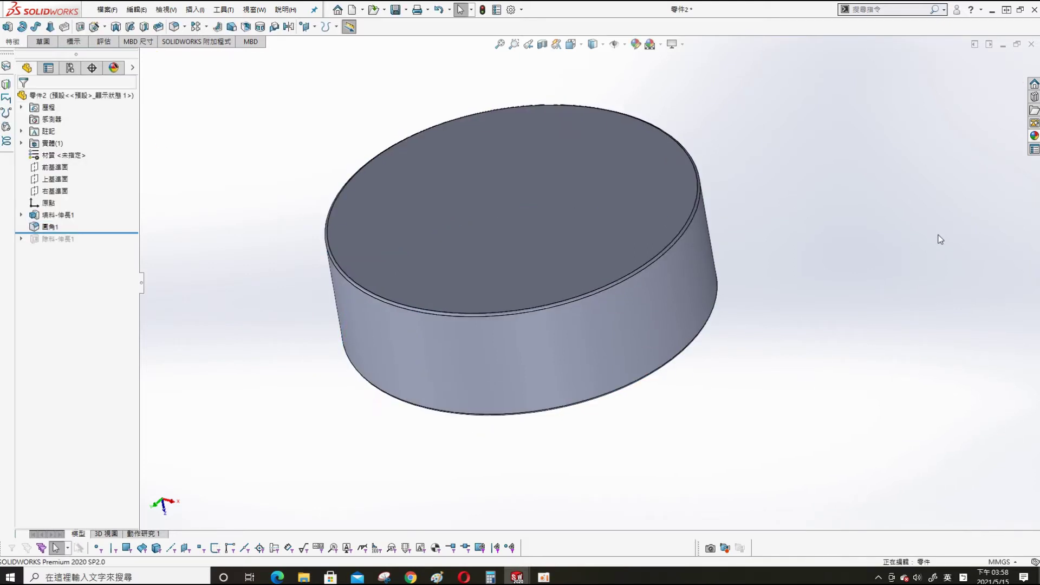
left_click_drag(89, 240, 89, 247)
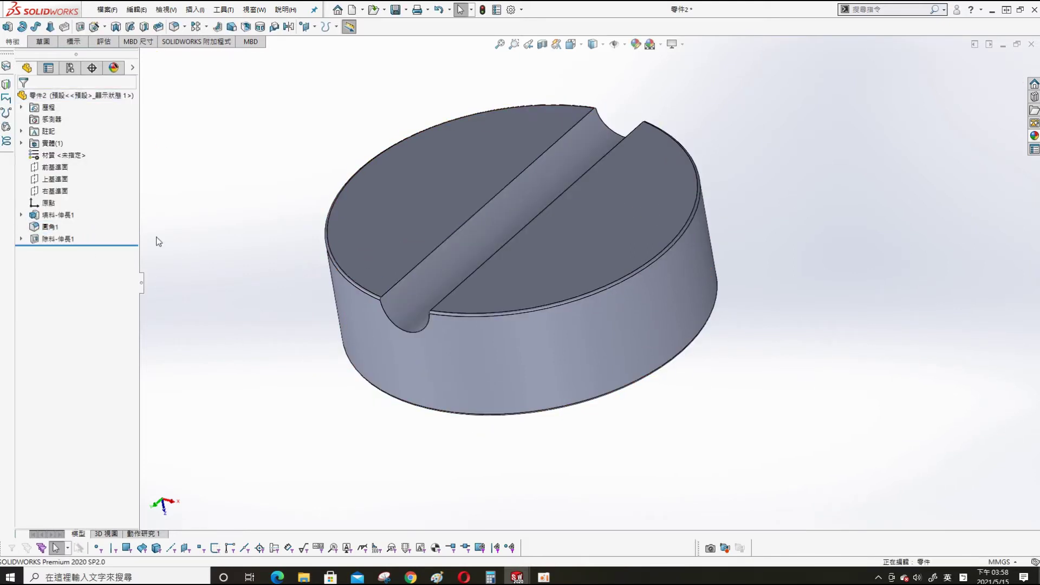
double_click(363, 218)
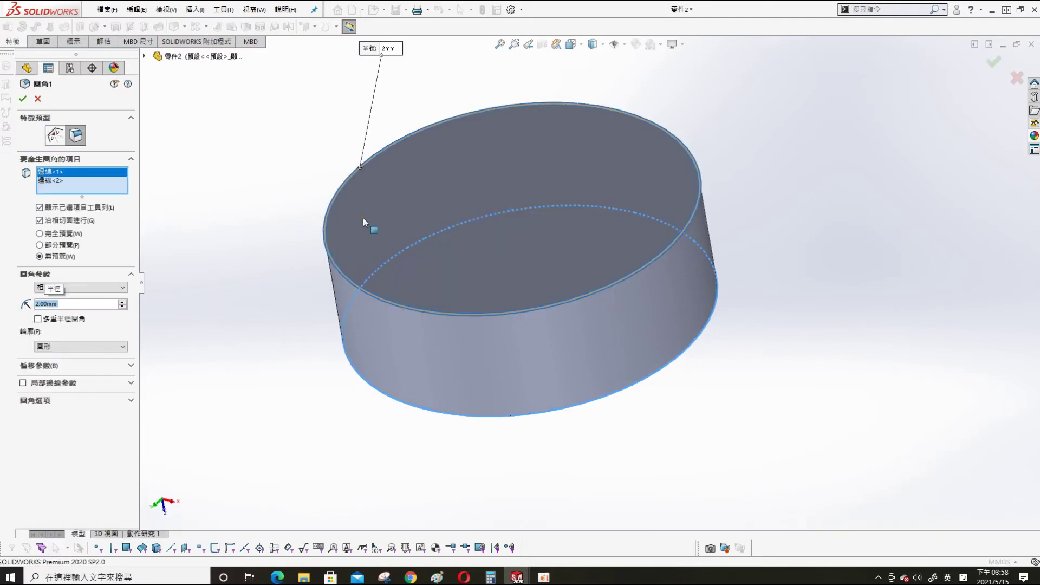
left_click(23, 98)
- Add a 2 mm fillet (Fillet2) on the groove's edges
key("s")
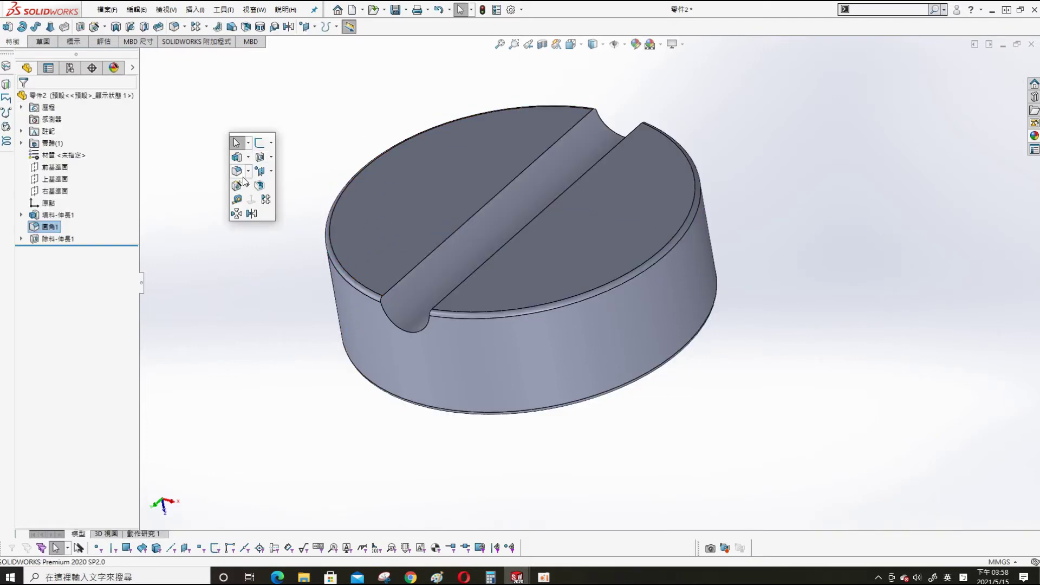
left_click(236, 171)
left_click(427, 260)
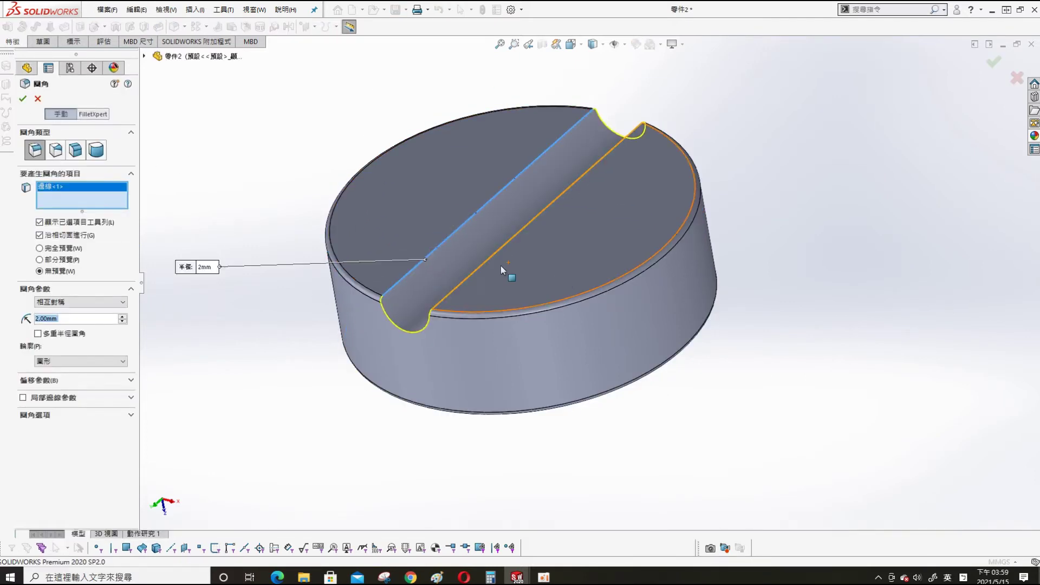
key("Return")
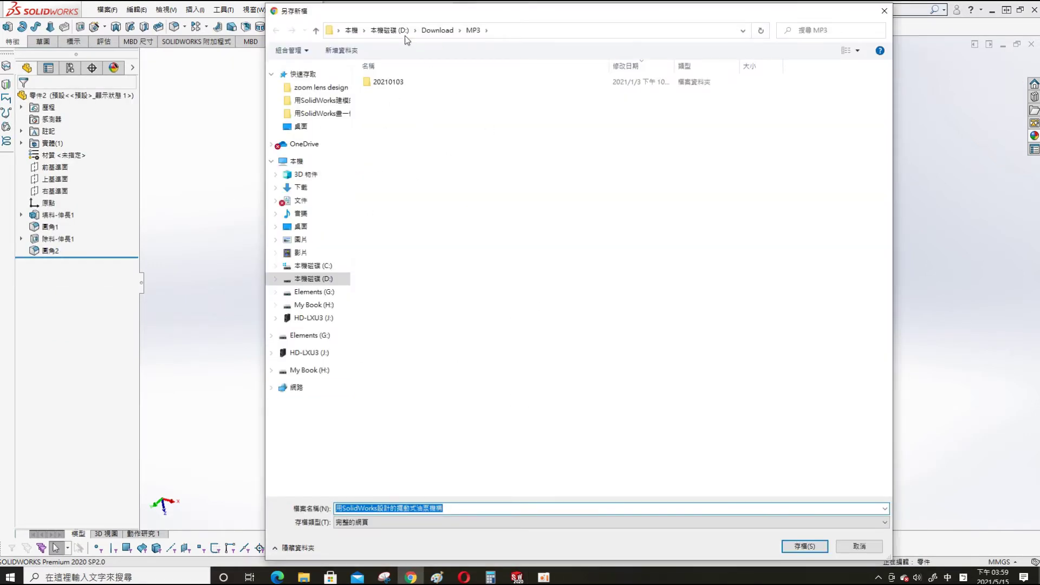
- Save the disc part as 'slider' and colour it green
key("Escape")
key("ctrl+s")
type("slider")
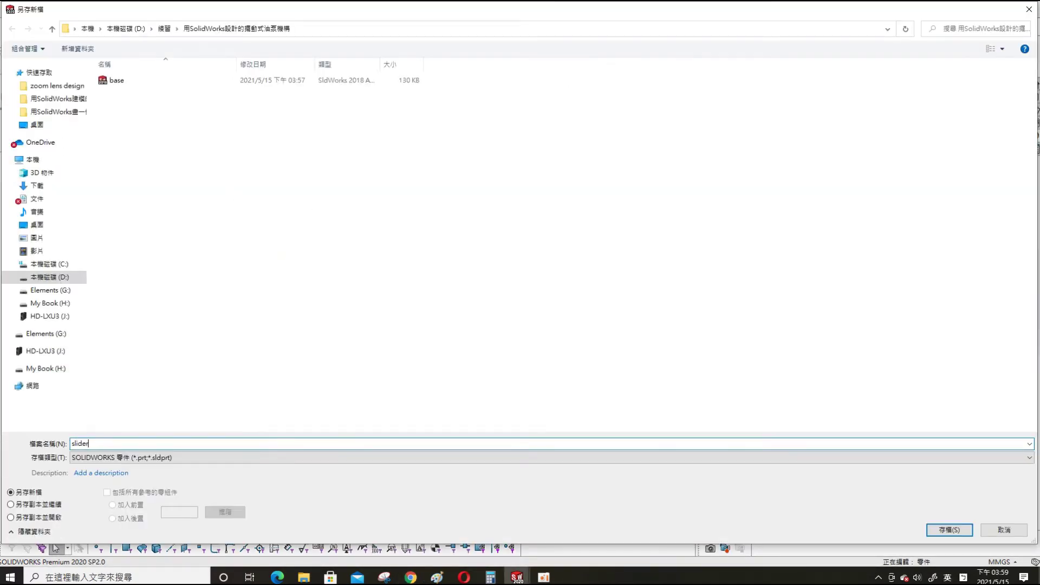
key("Return")
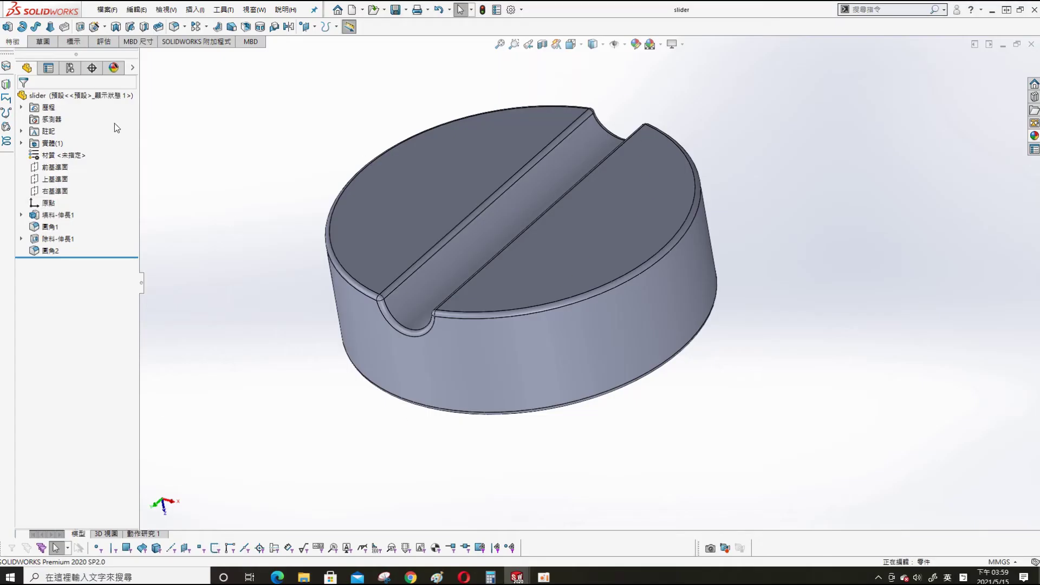
right_click(112, 96)
left_click(282, 198)
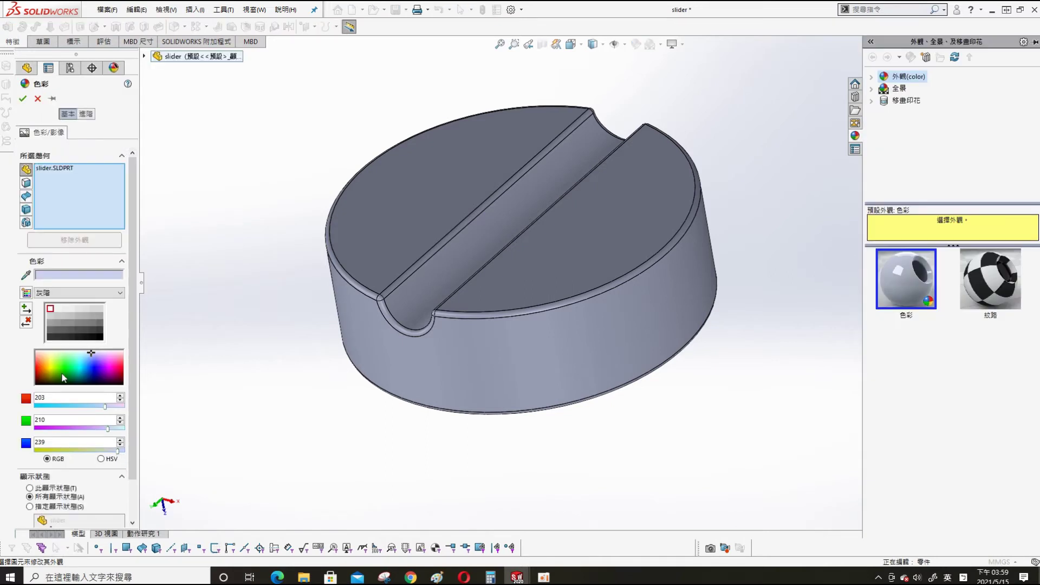
left_click(65, 325)
left_click(24, 75)
key("ctrl+s")
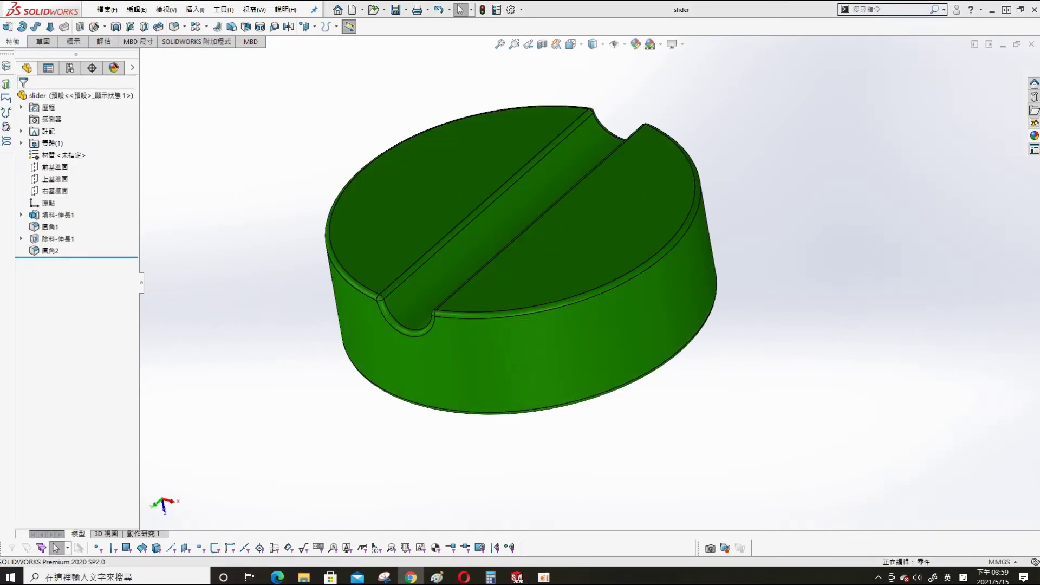
- Create a new part and start a sketch on its Front Plane
left_click(352, 9)
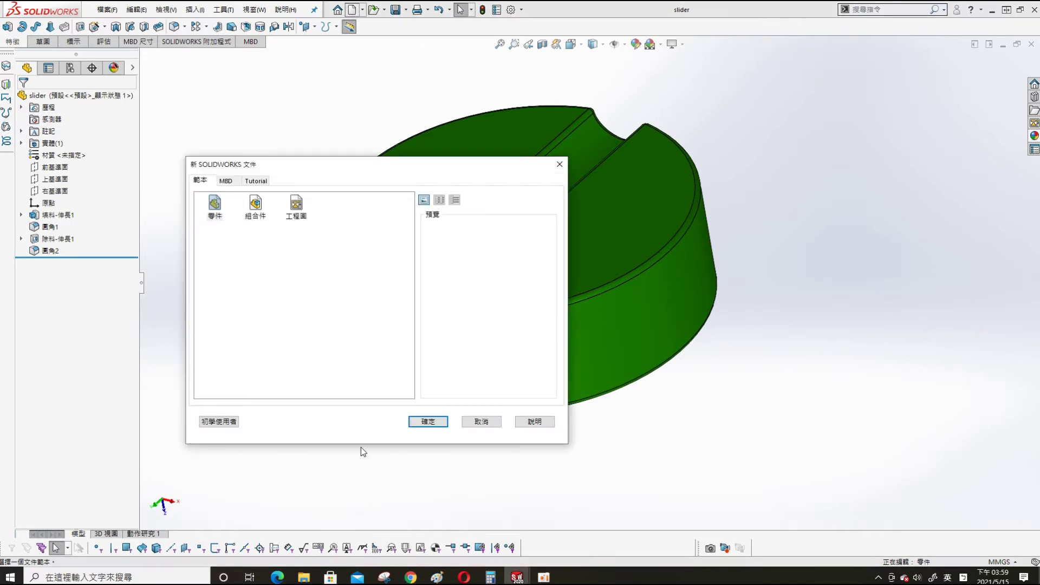
left_click(427, 422)
left_click(55, 155)
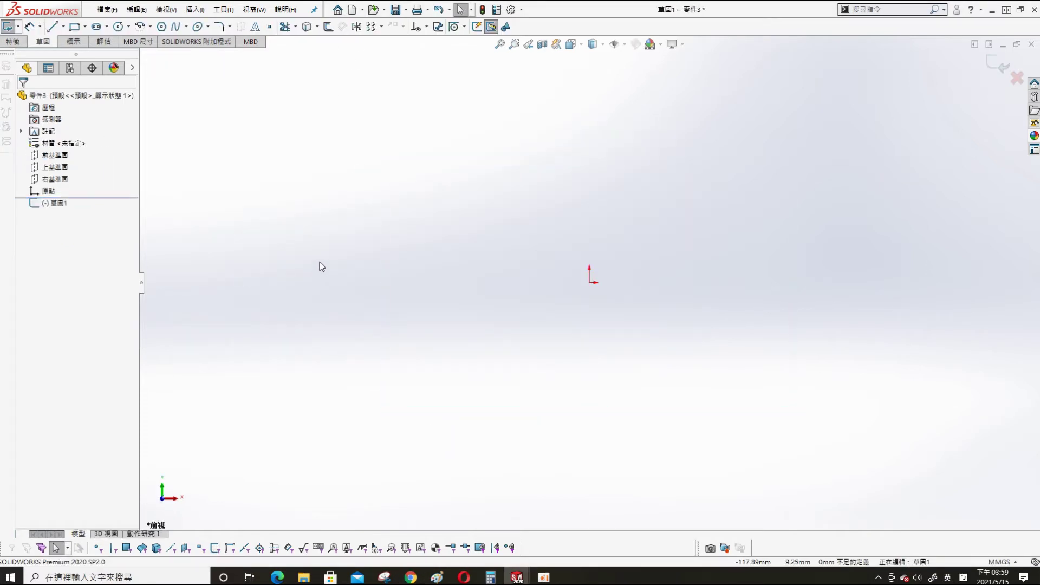
- Draw a centre-point slot with its midpoint coincident to the origin
key("s")
left_click(441, 272)
left_click(731, 310)
left_click(736, 260)
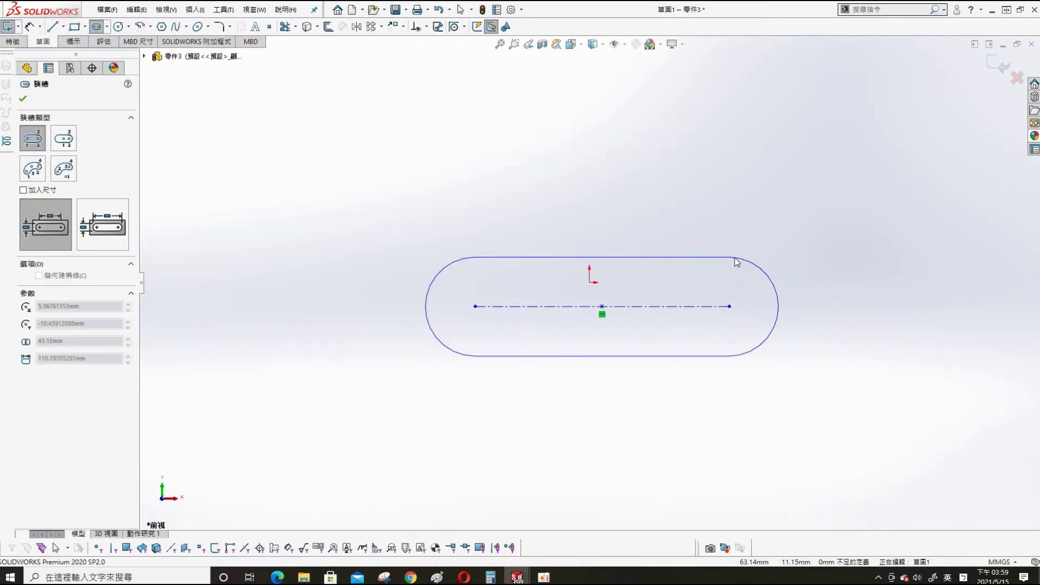
key("Escape")
left_click(590, 282)
left_click(602, 307, "ctrl")
left_click(26, 299)
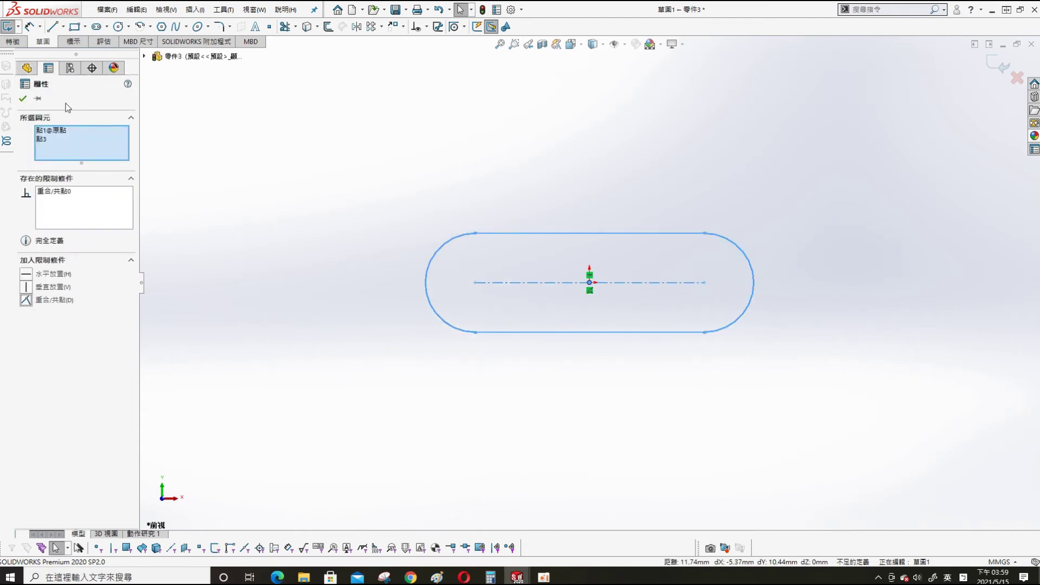
left_click(296, 116)
- Dimension the slot at 50 mm between centres and 20 mm wide
key("s")
left_click(371, 125)
left_click(537, 233)
left_click(536, 183)
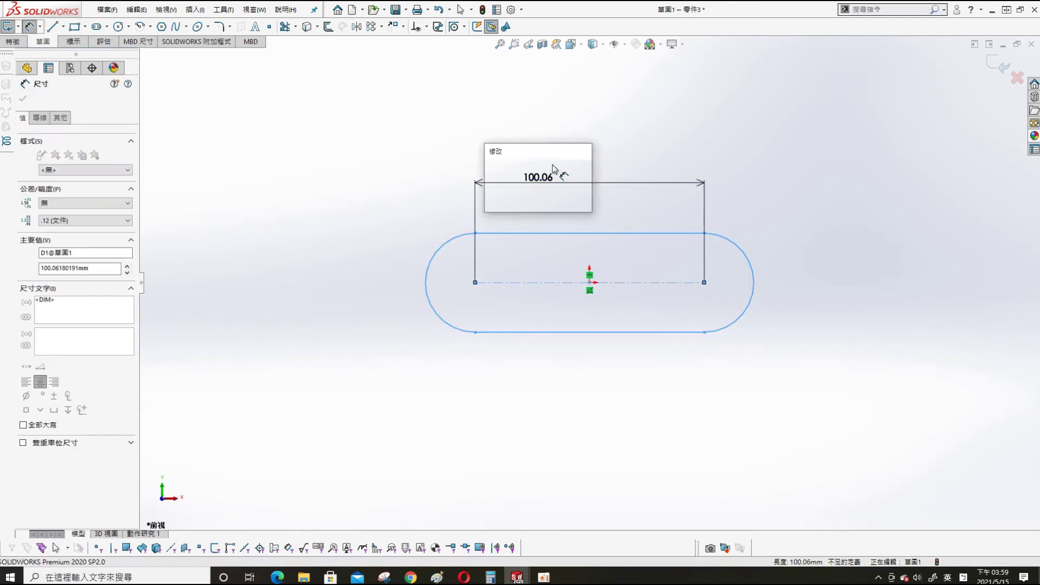
type("50")
key("Return")
left_click(566, 332)
left_click(520, 234)
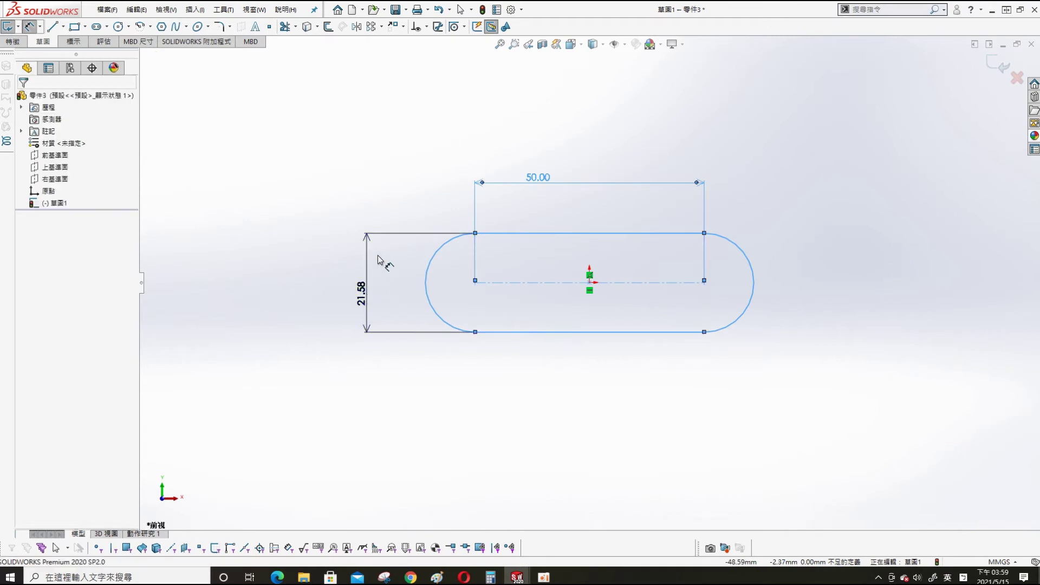
left_click(371, 271)
type("20")
key("Return")
key("Escape")
- Extrude the slot mid-plane with a depth of 5 mm
middle_click_drag(432, 181, 317, 230)
key("s")
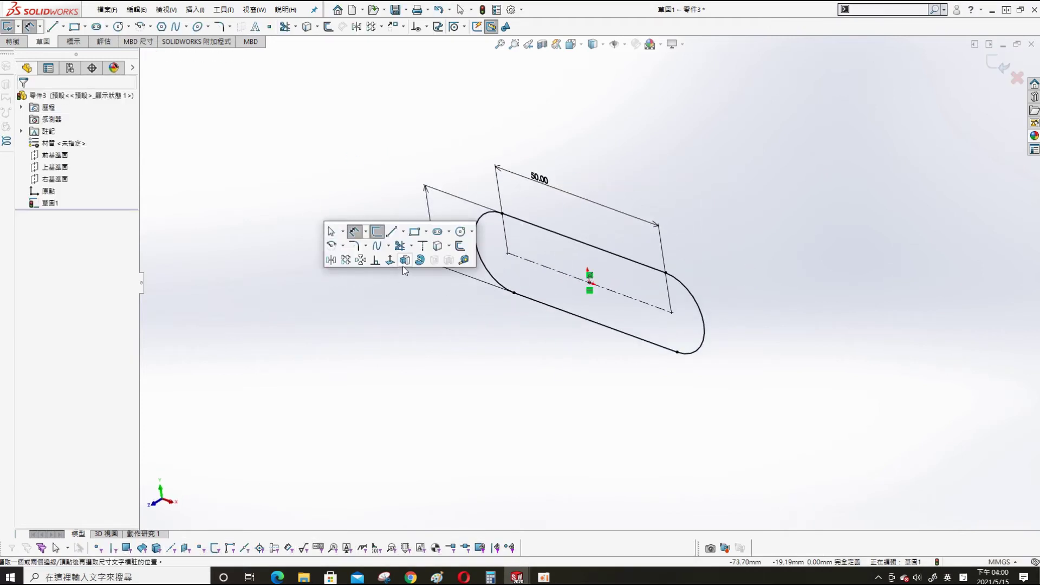
left_click(352, 227)
left_click(81, 162)
left_click(55, 206)
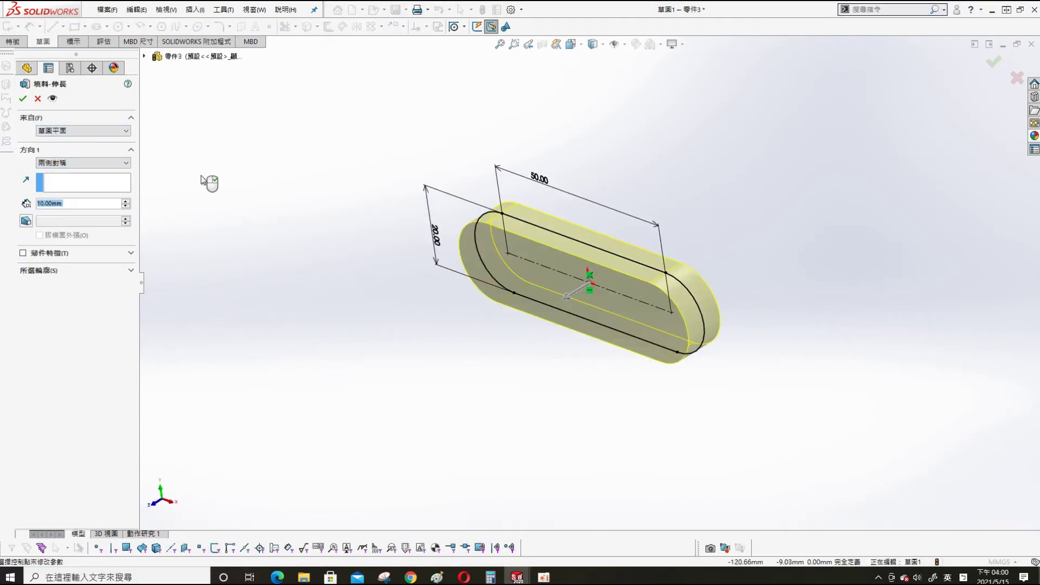
type("5")
key("Return")
key("Return")
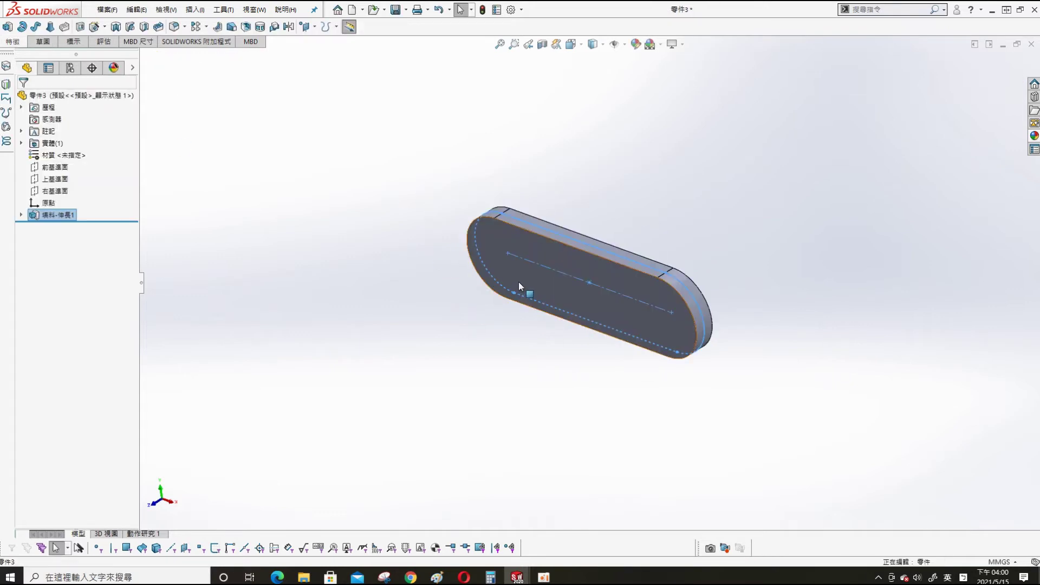
- Sketch a circle on the plate's front face concentric with the left end arc
left_click(525, 287)
key("s")
left_click(324, 297)
left_click(407, 297)
left_click(506, 260)
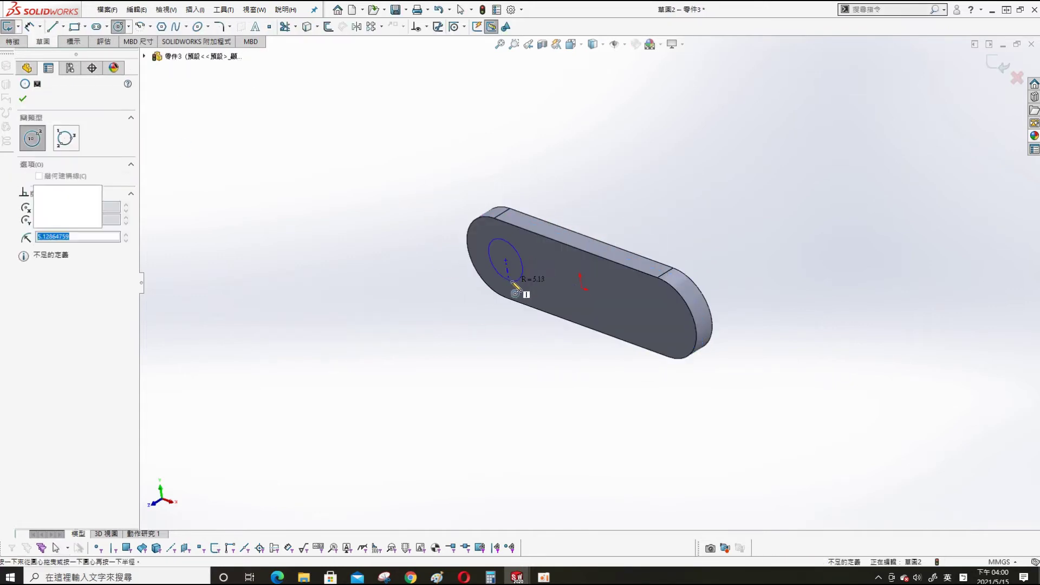
left_click(486, 241)
key("Escape")
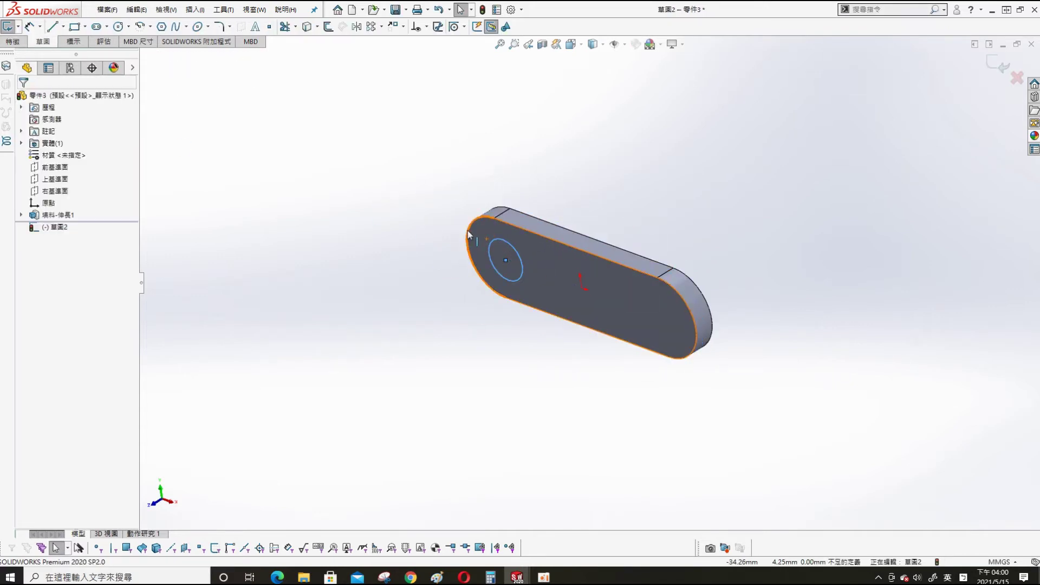
left_click(469, 234, "ctrl")
left_click(29, 300)
key("Escape")
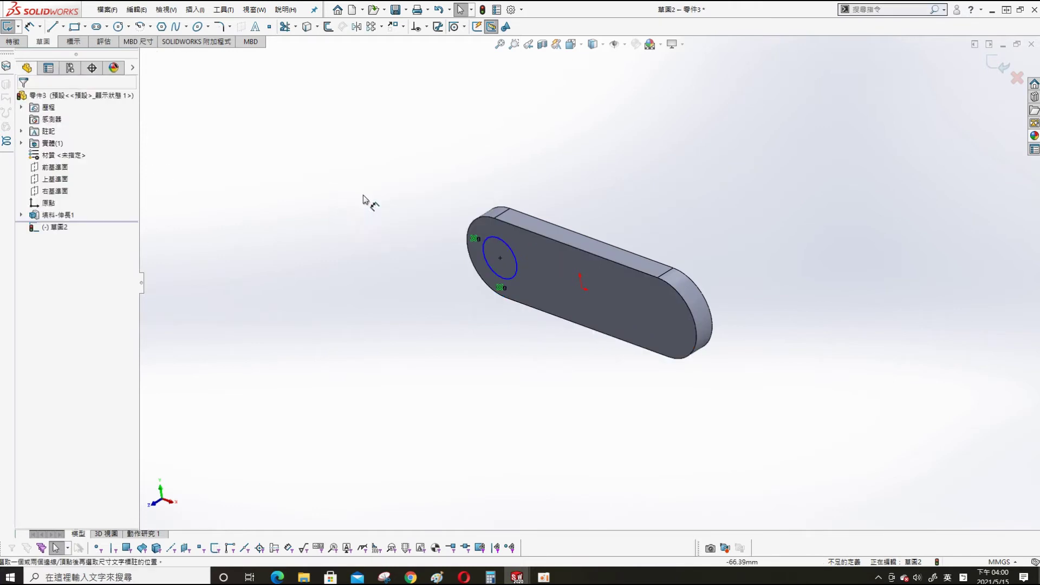
- Dimension the circle to 10 mm diameter and extrude it into a pin
left_click(512, 243)
left_click(521, 177)
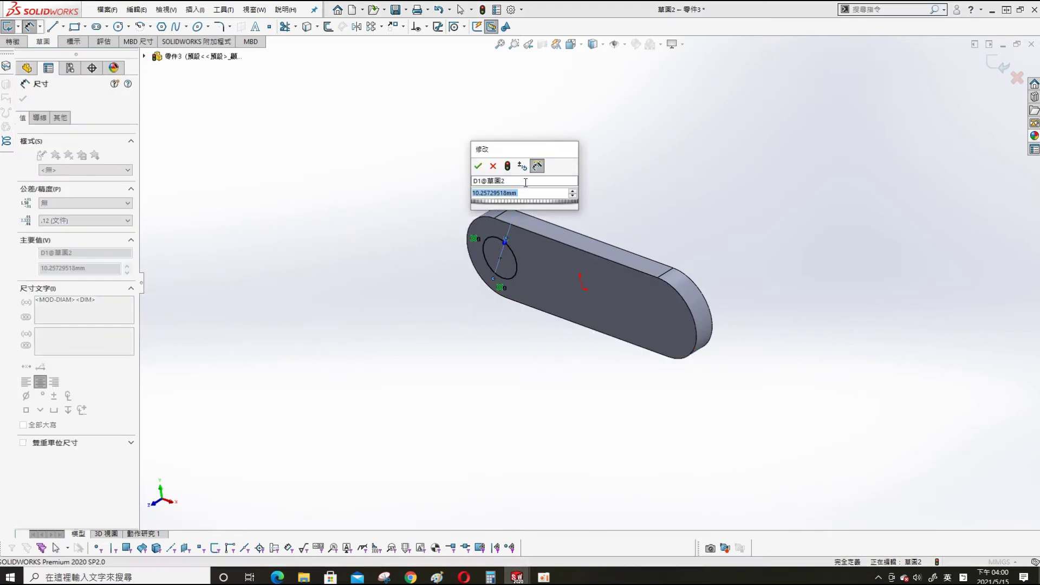
key("Return")
left_click(598, 234)
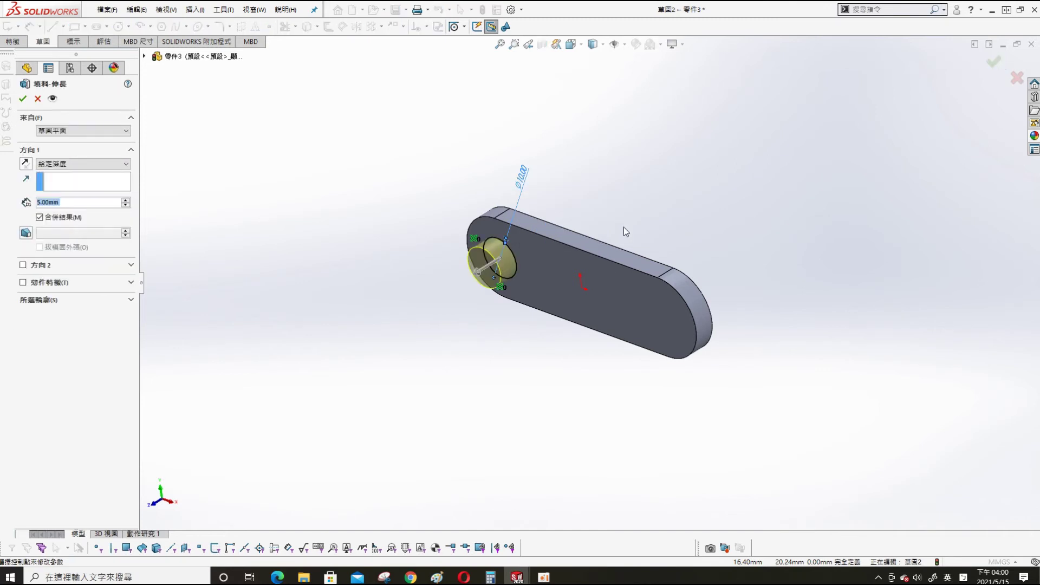
left_click(22, 99)
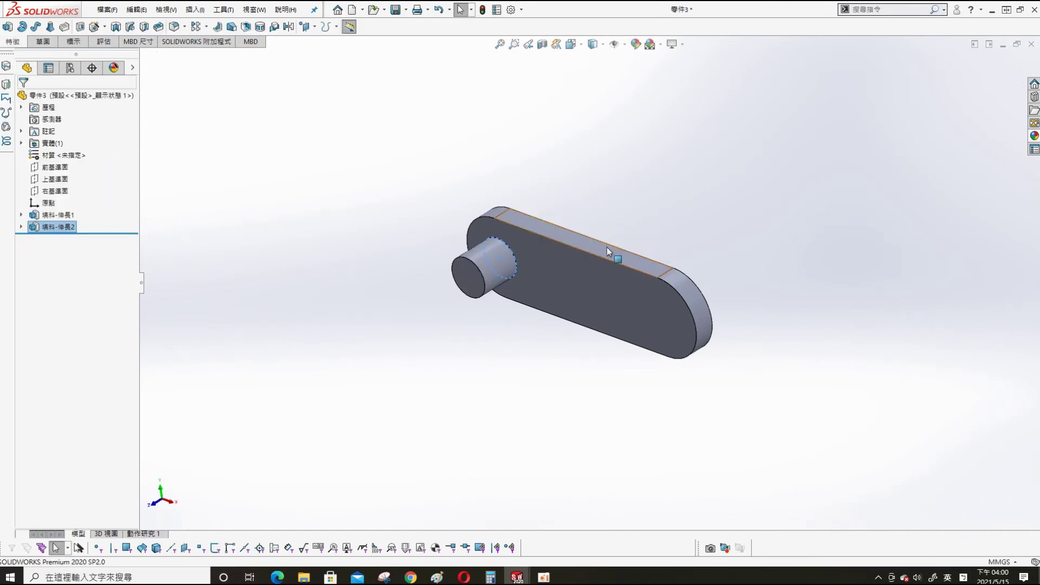
- Sketch a circle on the back face concentric with the lower end's arc edge
left_click(607, 247)
key("s")
left_click(591, 228)
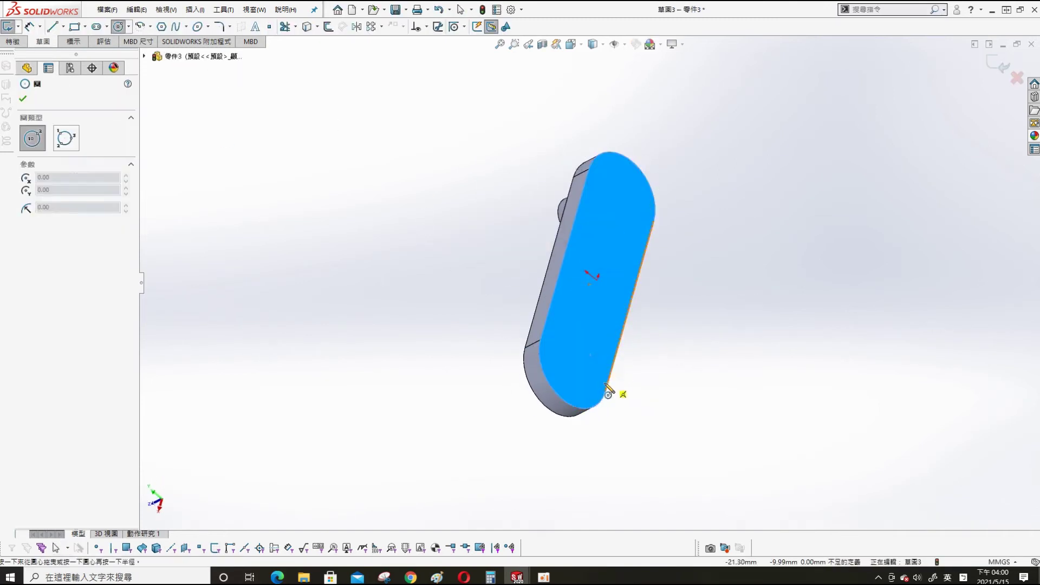
left_click_drag(580, 372, 599, 387)
key("s")
left_click(863, 391)
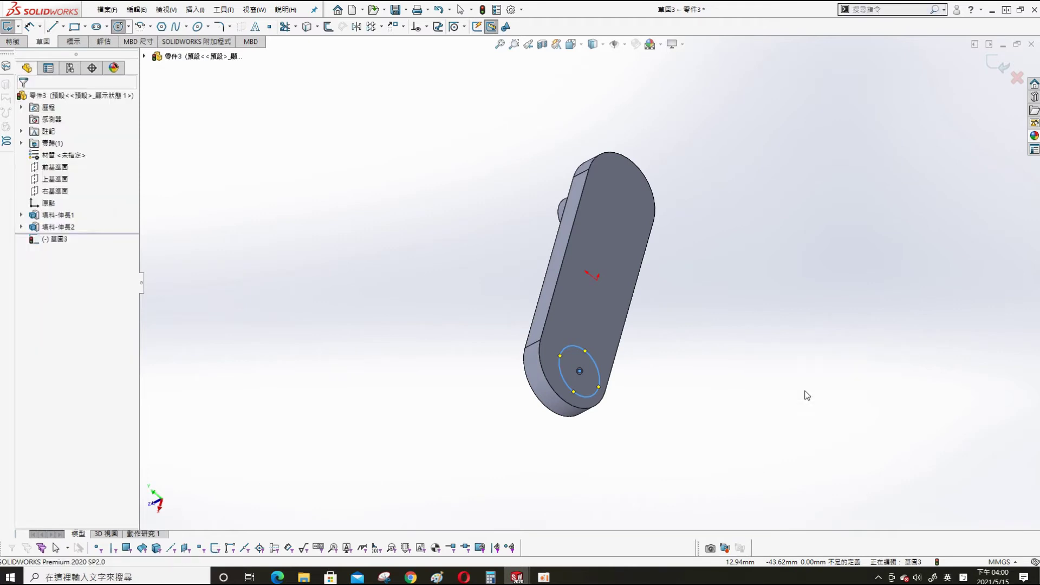
left_click(581, 416)
left_click(26, 298)
left_click(22, 99)
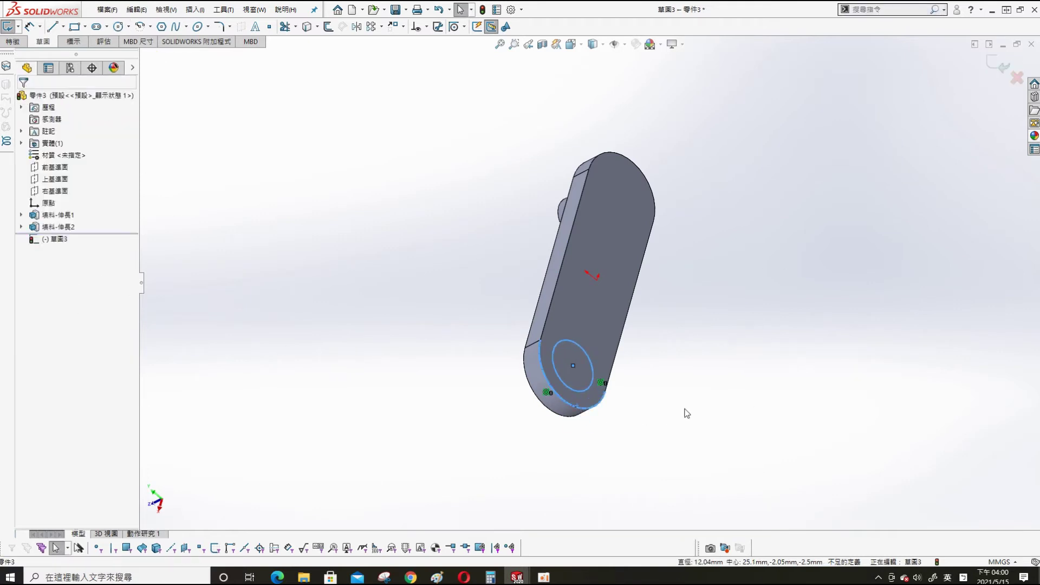
- Relate the circle to the first pin's edge and extrude it as the second pin
key("s")
left_click(587, 359)
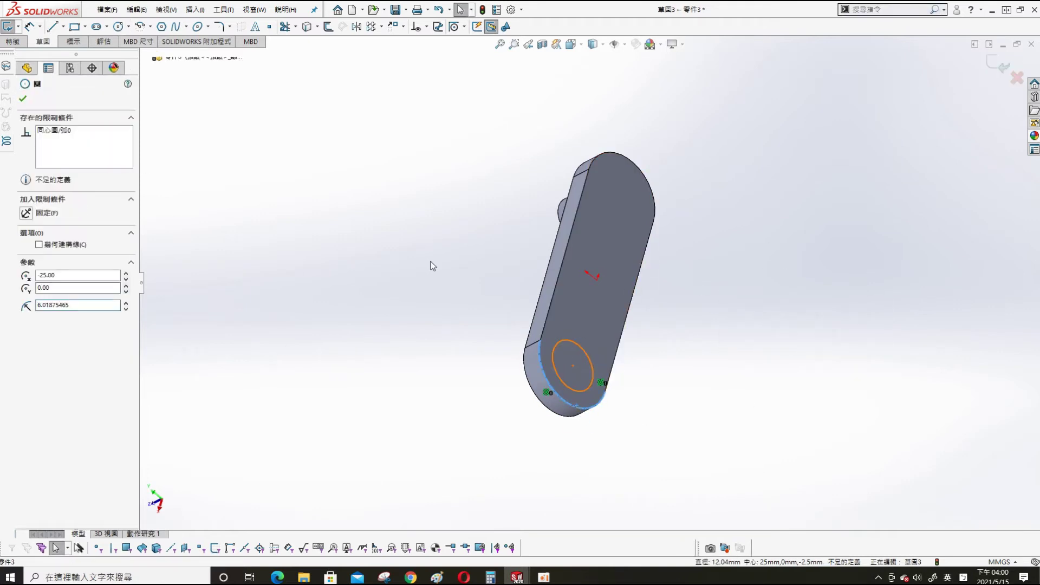
middle_click_drag(430, 267, 498, 240)
left_click(498, 242, "ctrl")
left_click(44, 287)
left_click(304, 280)
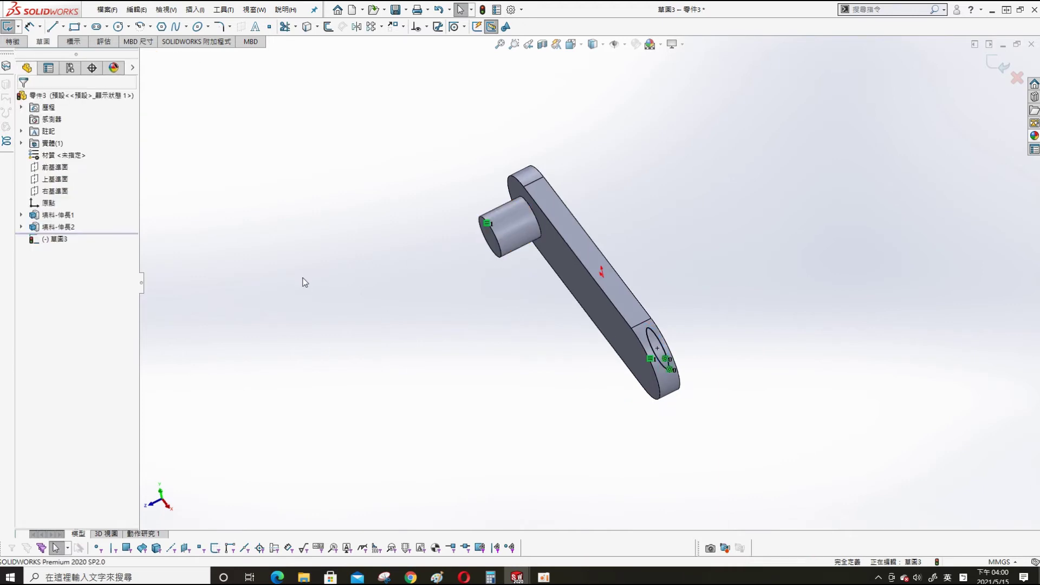
key("s")
left_click(451, 340)
key("Return")
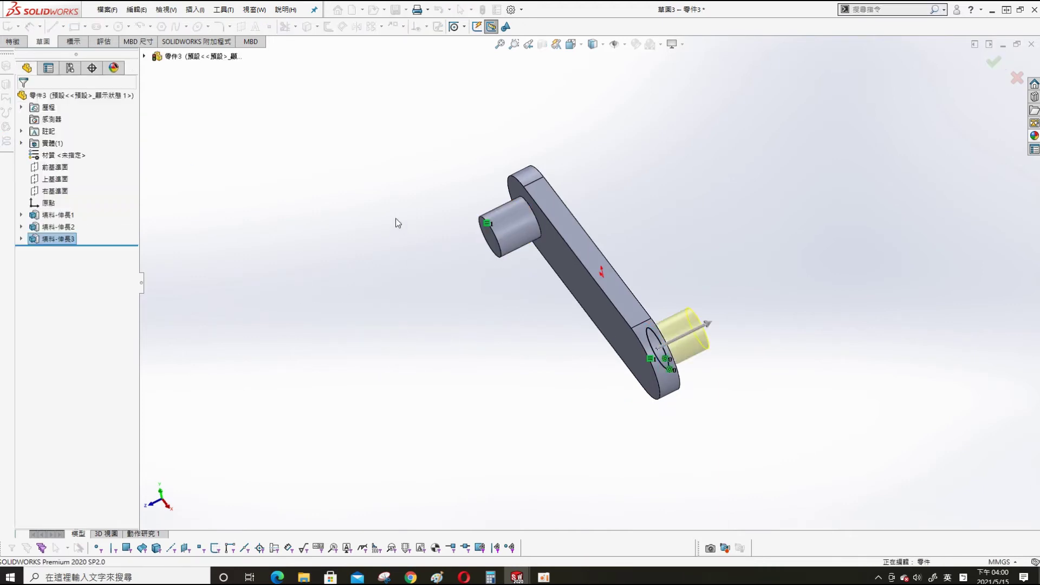
- Fillet the plate edges and far pin's end edge at 2 mm
key("s")
left_click(389, 280)
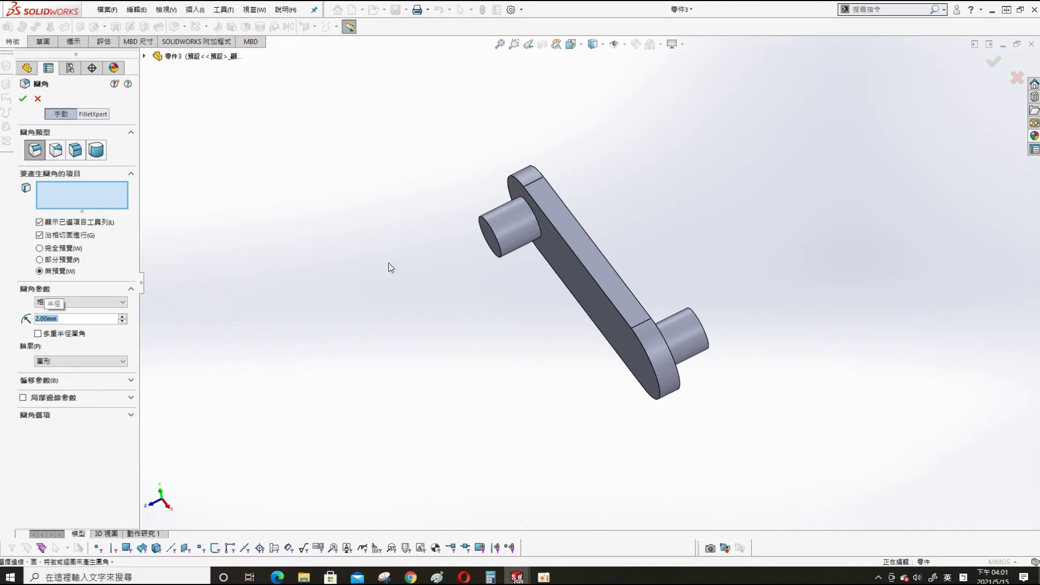
left_click(634, 293)
left_click(586, 250)
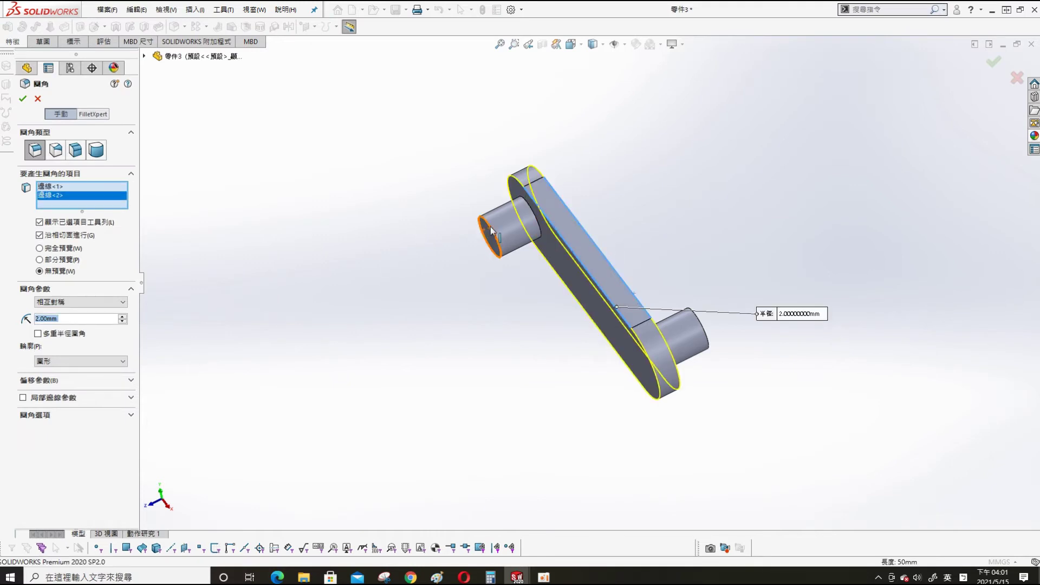
left_click(538, 223)
middle_click_drag(539, 224, 613, 392)
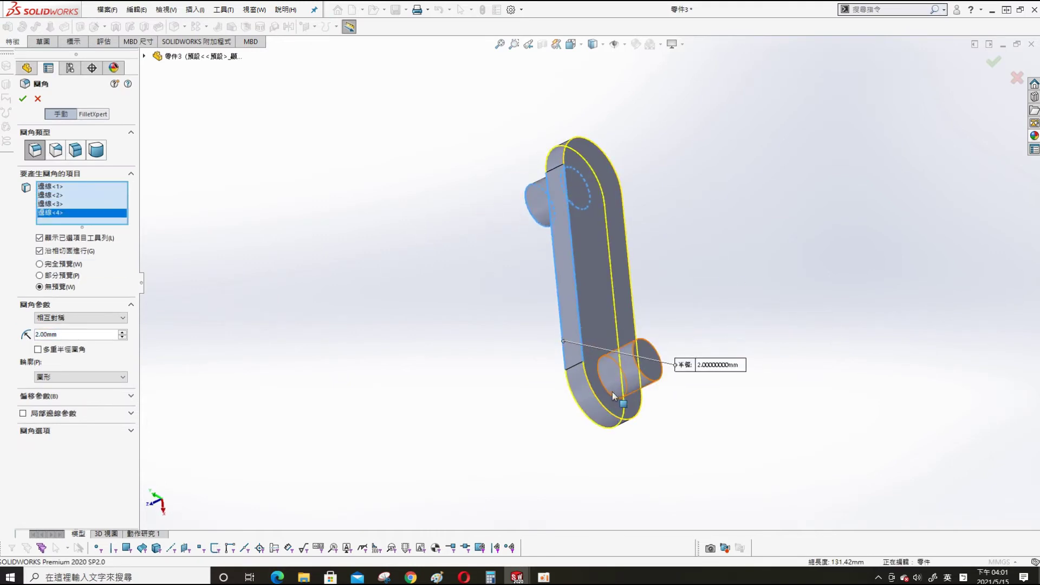
left_click(646, 377)
left_click(646, 377)
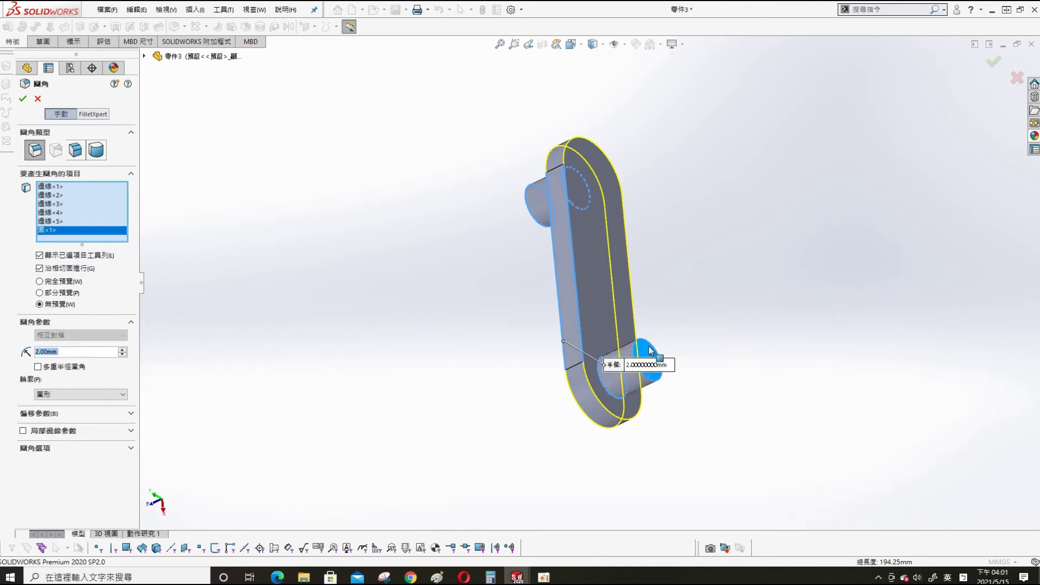
left_click(22, 99)
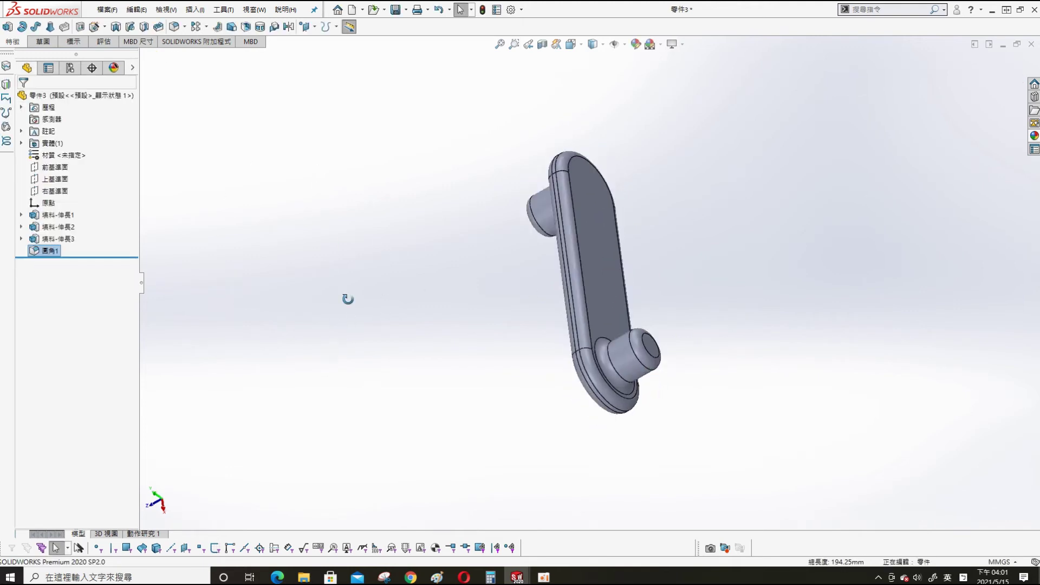
- Reopen Fillet1 for editing and confirm it again
middle_click_drag(346, 297, 282, 271)
right_click(49, 251)
left_click(146, 237)
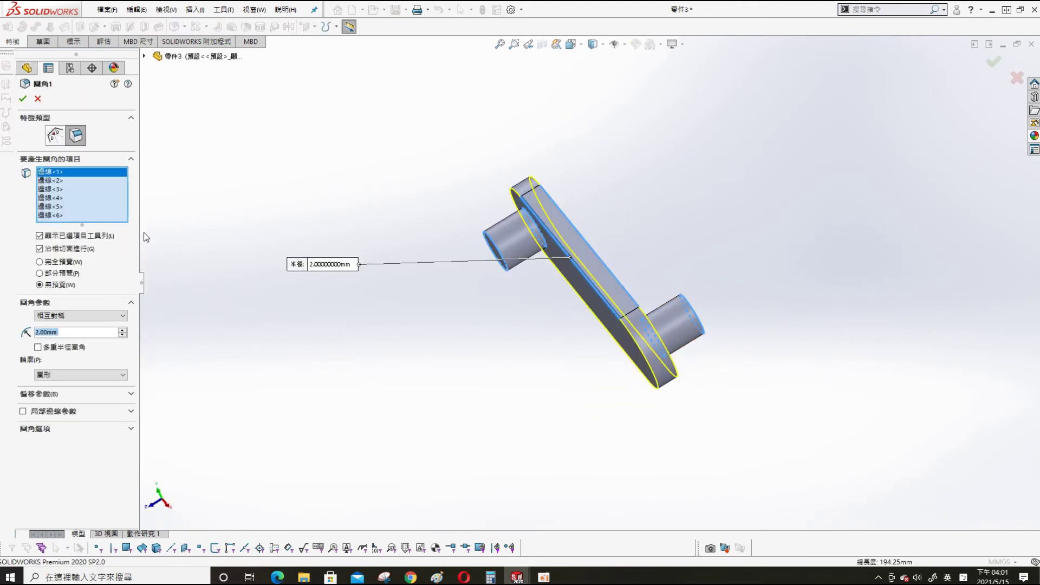
left_click(23, 99)
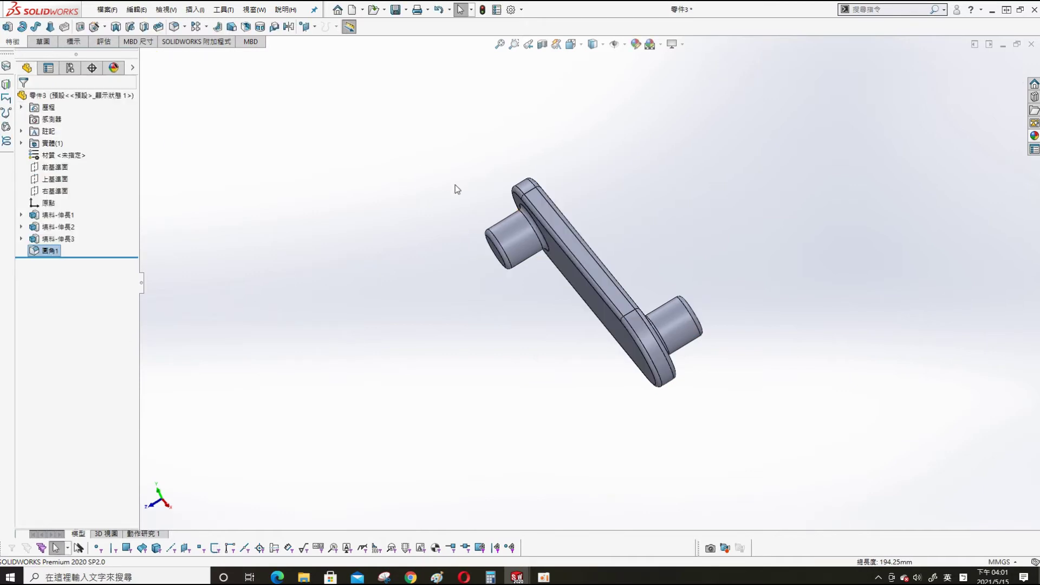
middle_click_drag(455, 184, 367, 135)
- Colour the whole part light green (RGB 159, 255, 226)
right_click(102, 96)
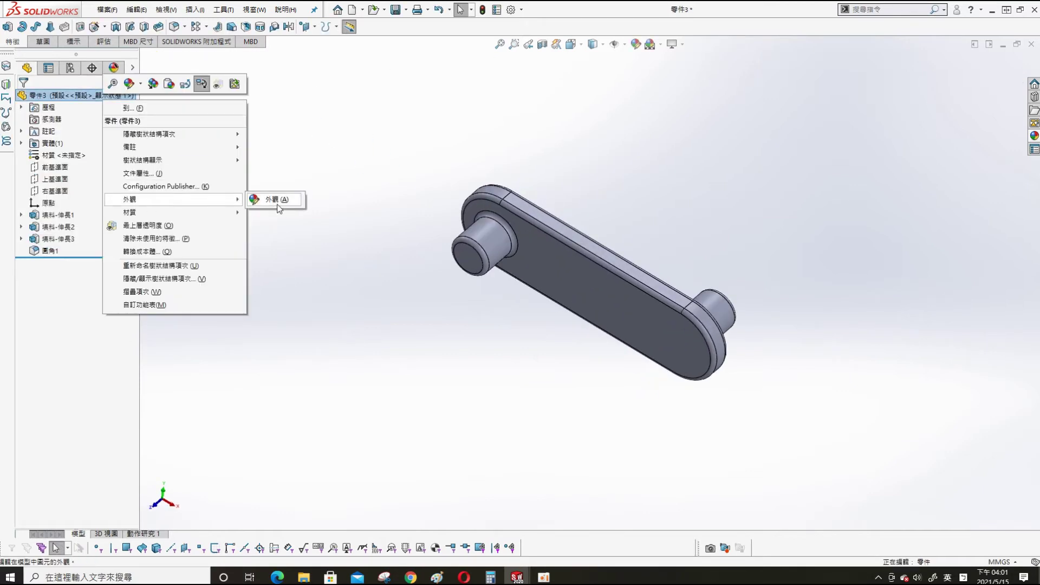
left_click(287, 200)
left_click(74, 357)
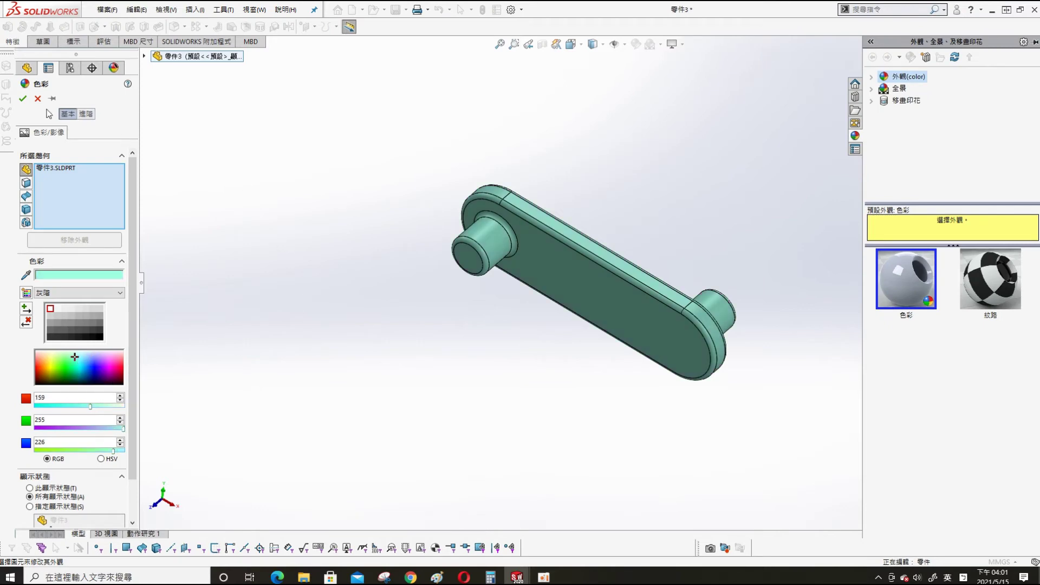
- Save the part as 'link'
left_click(23, 98)
key("ctrl+s")
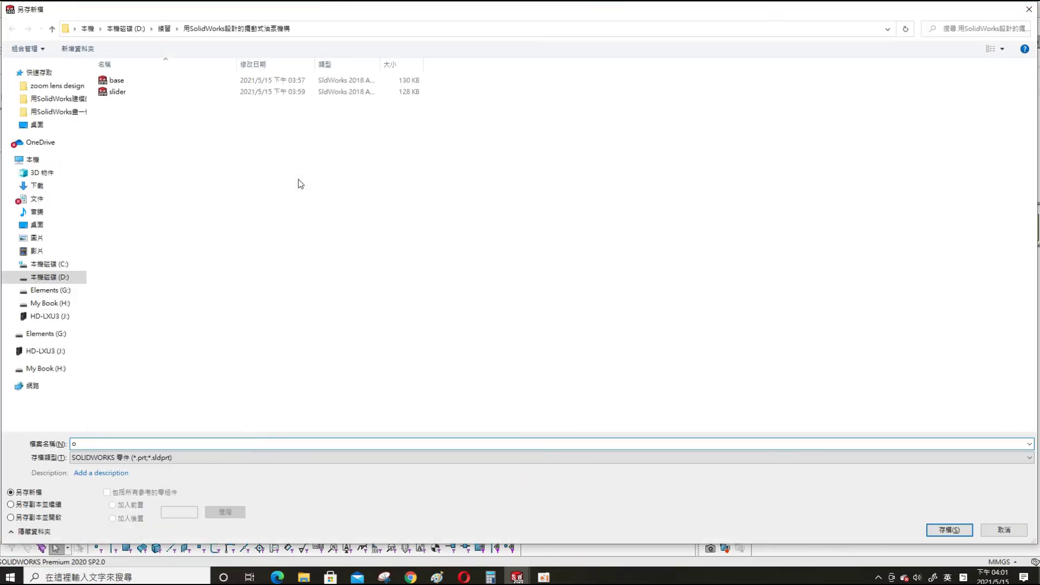
type("nk")
key("Return")
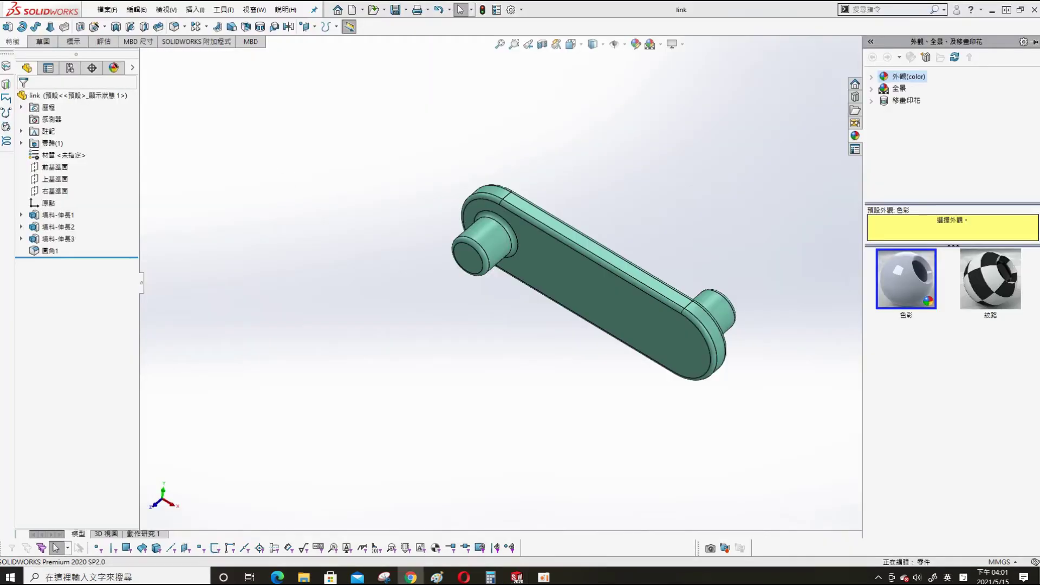
- Reopen Fillet1 for editing and accept it unchanged
left_click(562, 214)
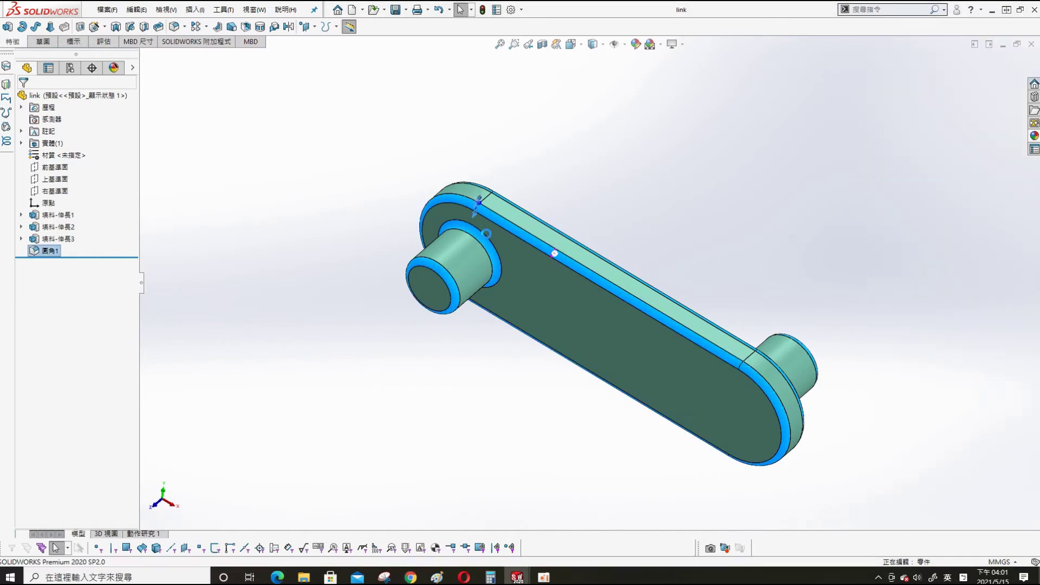
left_click(575, 195)
key("Return")
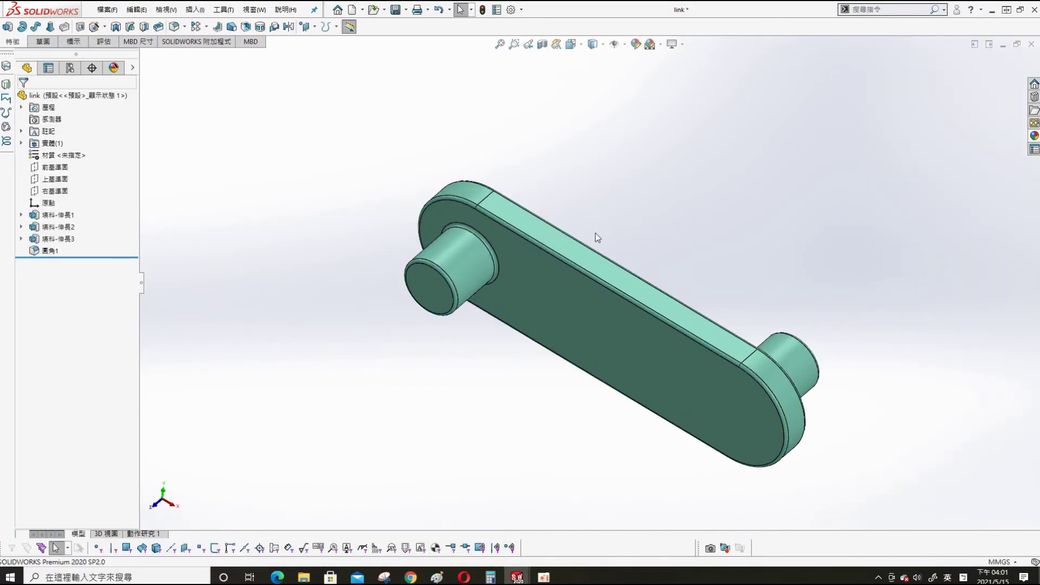
key("alt+Tab")
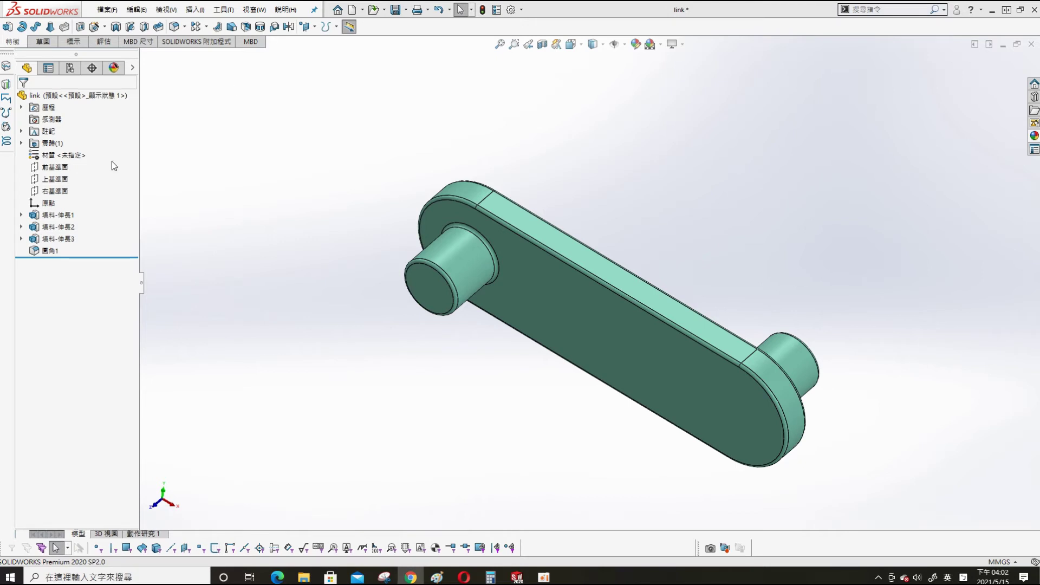
- Create a new part and sketch a vertical centerline from the origin on the Front Plane
left_click(352, 11)
double_click(209, 212)
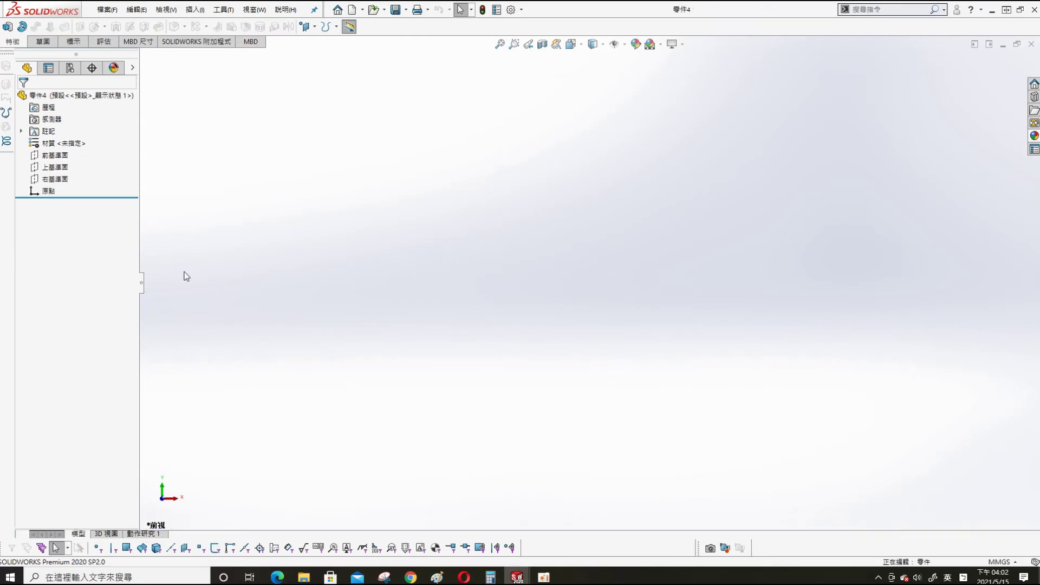
left_click(52, 155)
left_click(76, 142)
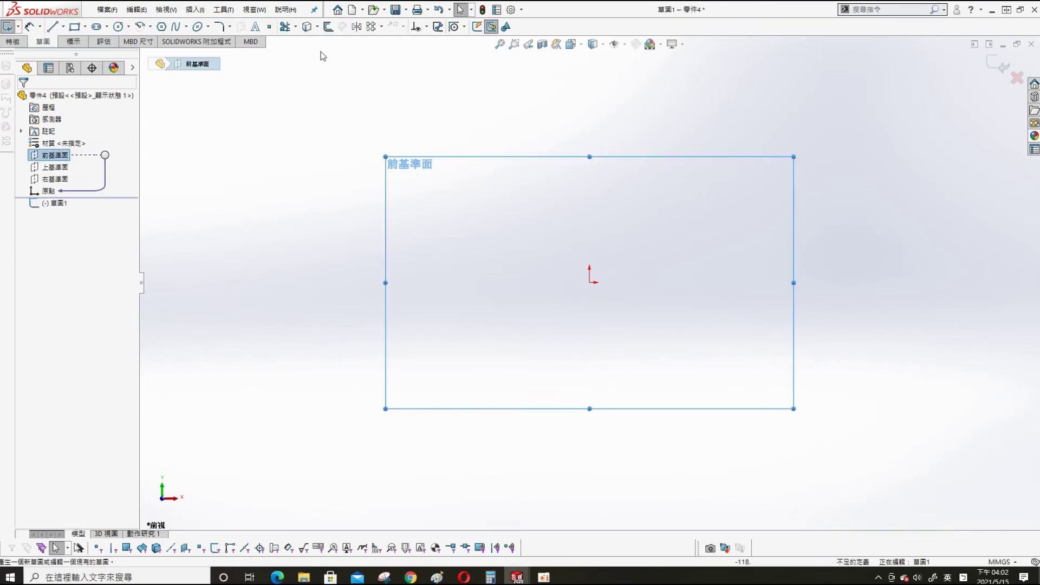
left_click(63, 26)
left_click(76, 51)
left_click(589, 282)
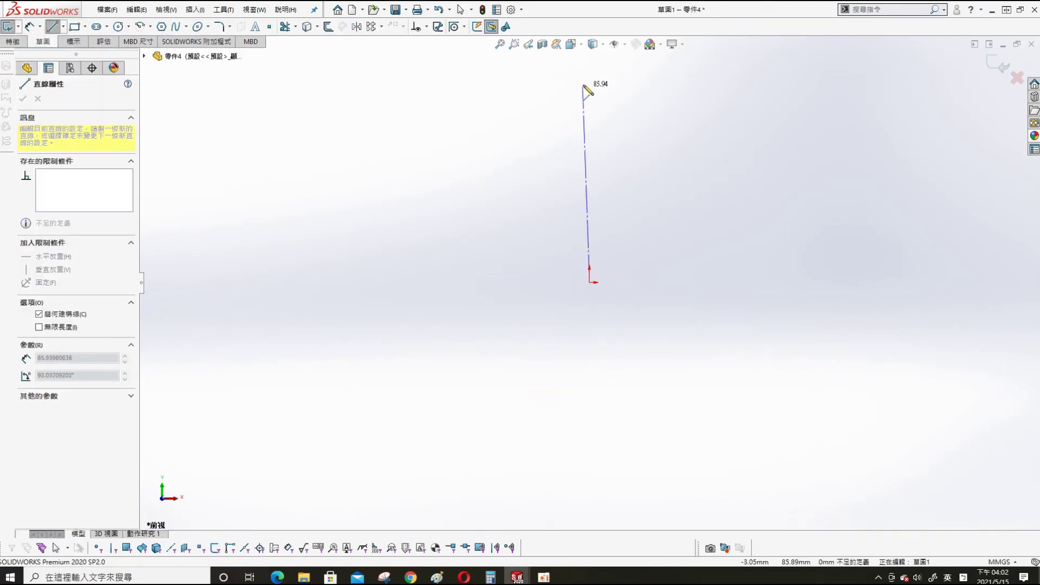
left_click(586, 87)
key("Escape")
- Draw a rectangle from the origin beside the centerline and dimension its width to 25
left_click(75, 26)
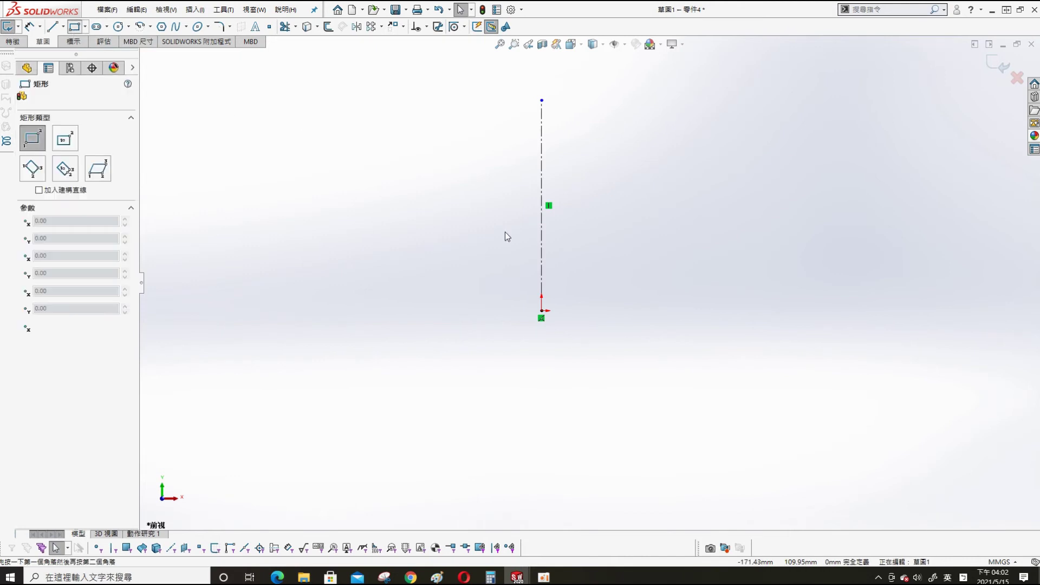
left_click(542, 312)
left_click(586, 162)
key("d")
left_click(586, 255)
left_click(542, 163)
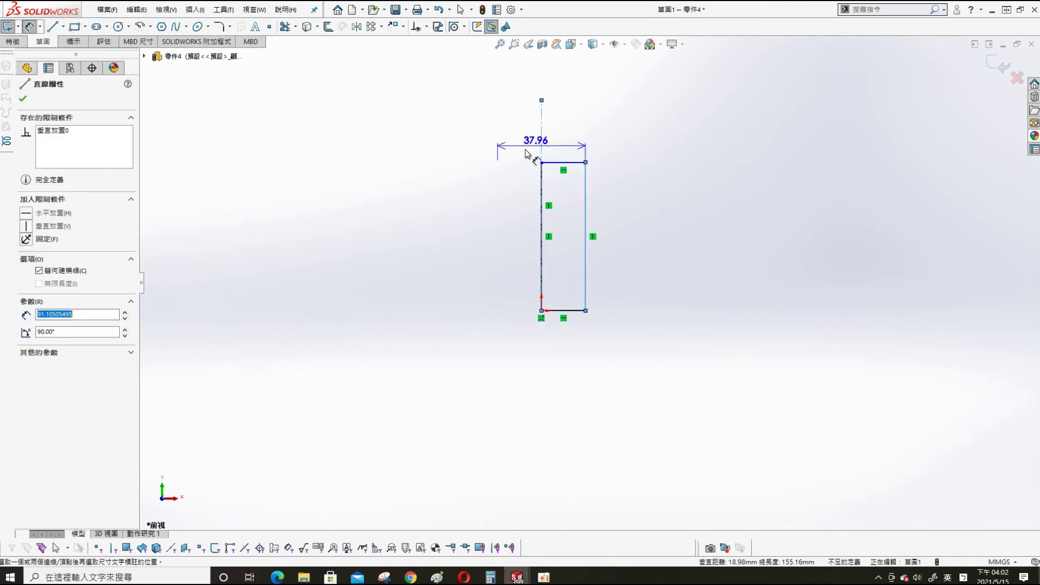
left_click(379, 210)
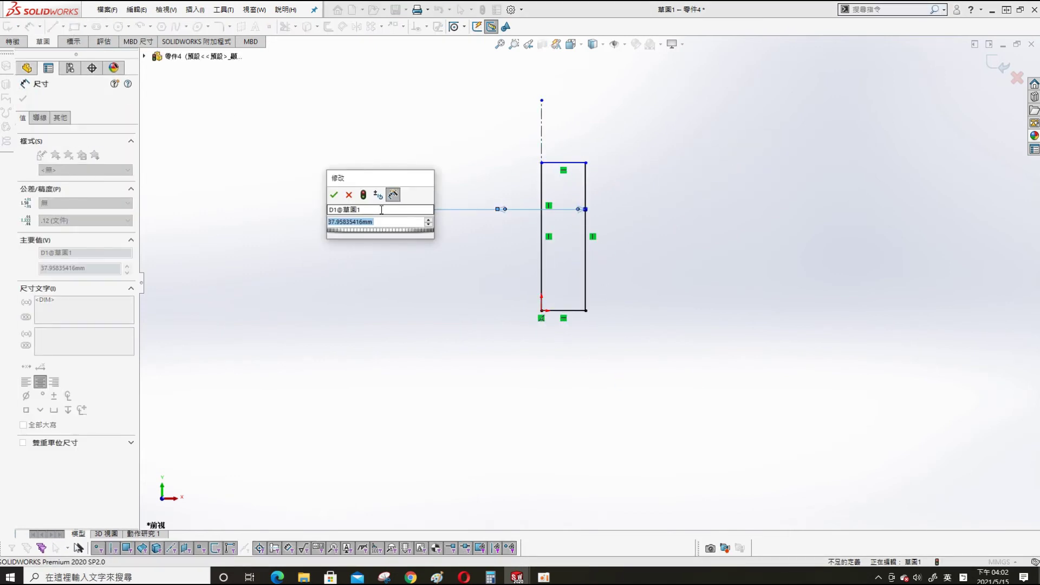
type("5")
key("Return")
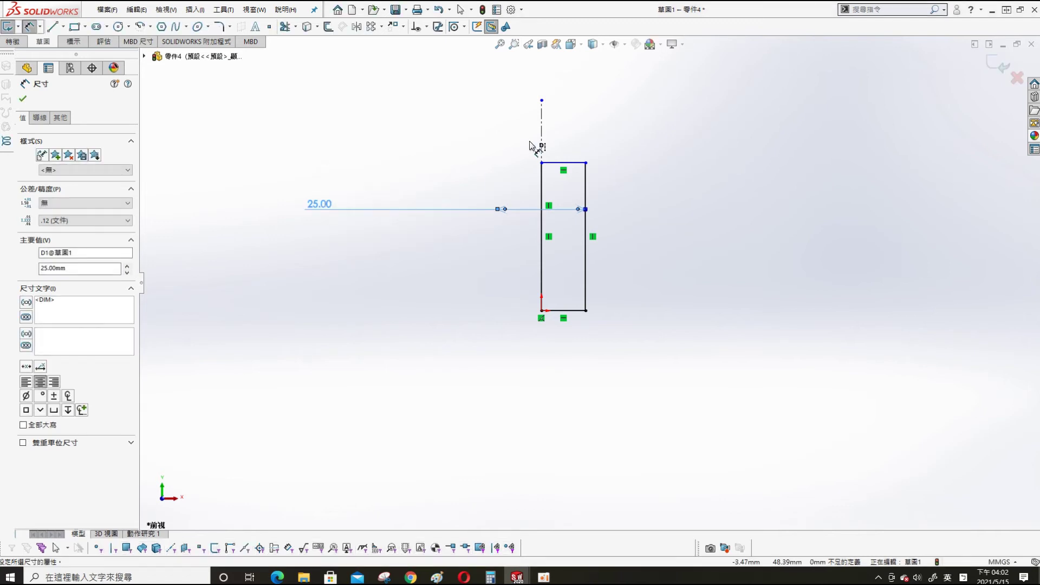
- Set the rectangle height to 150 and revolve it into a cylinder; start a new Front Plane sketch
left_click(588, 276)
left_click(638, 251)
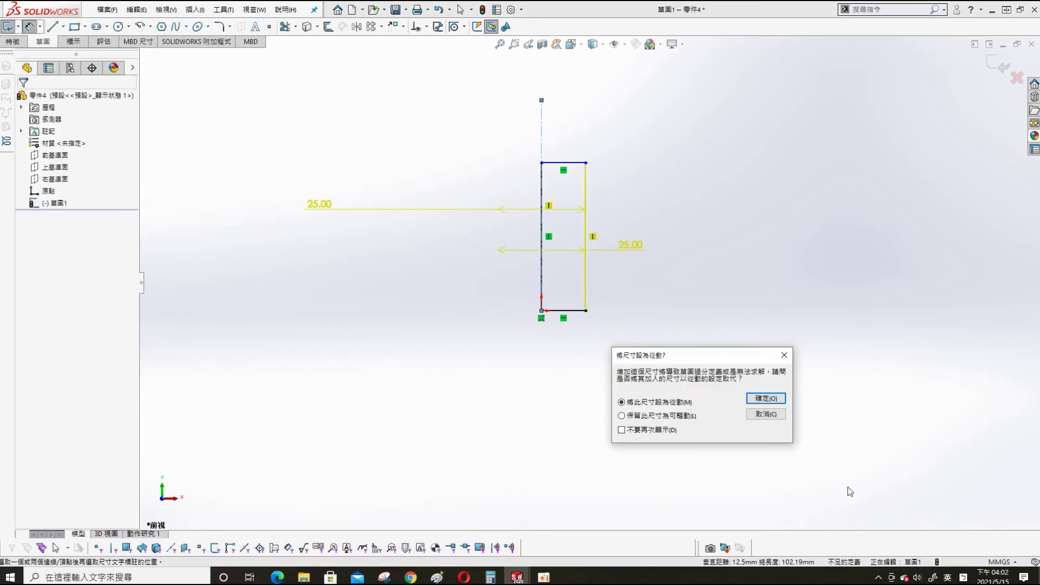
left_click(769, 423)
left_click(586, 282)
left_click(715, 268)
type("150")
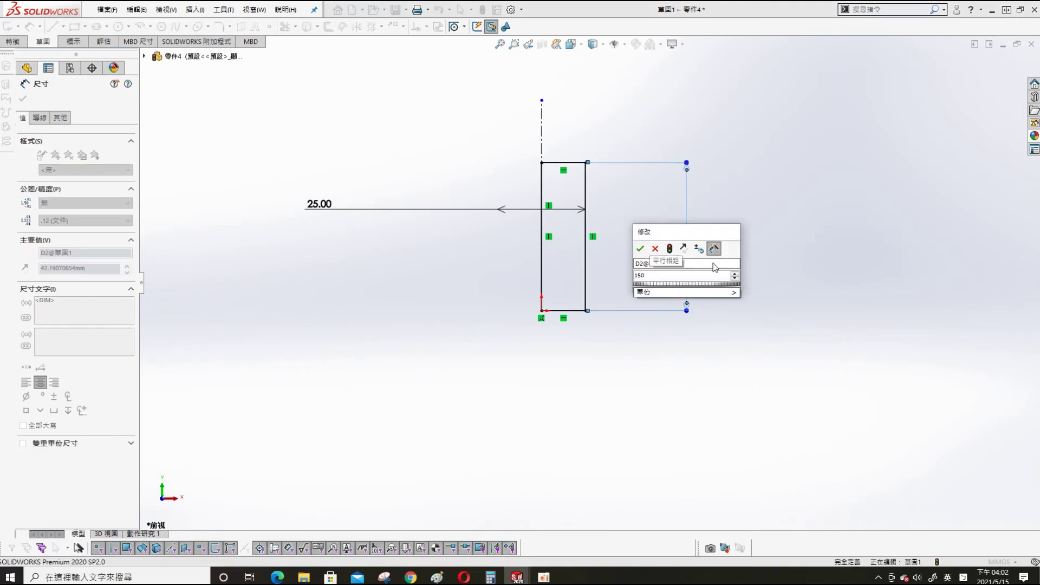
key("Return")
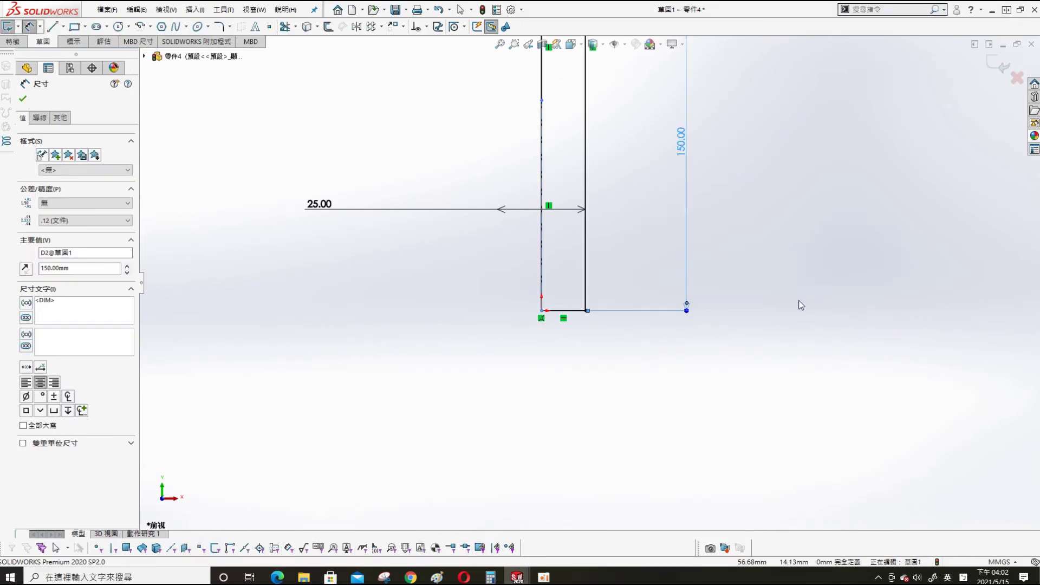
key("Return")
left_click(54, 167)
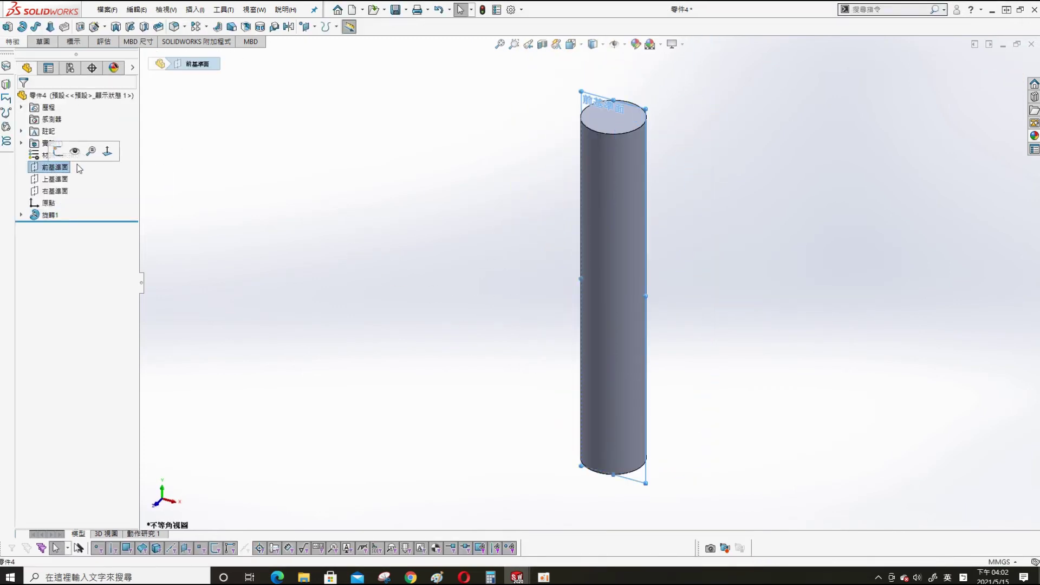
left_click(59, 149)
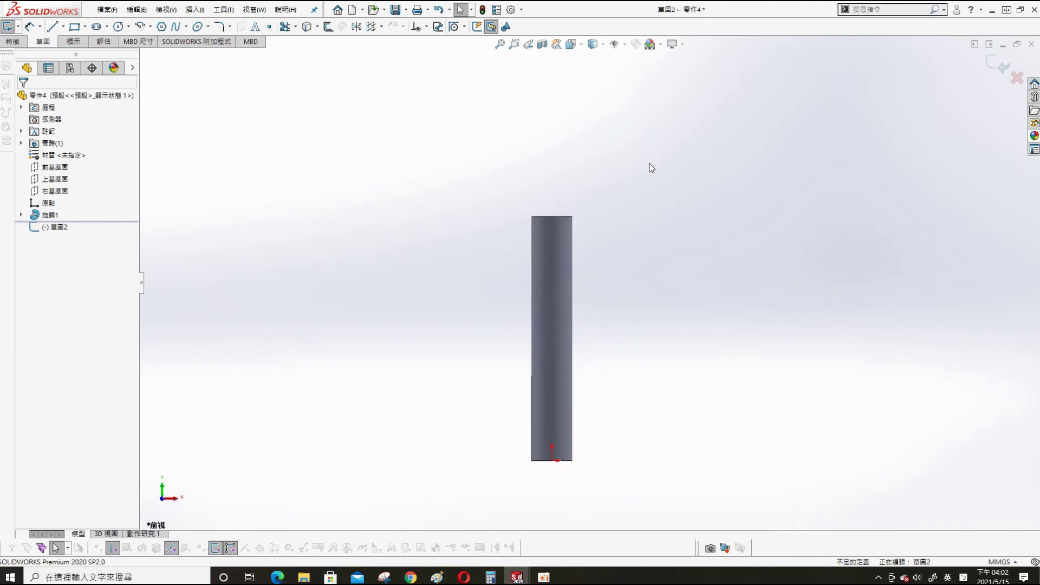
- Sketch a slot above the cylinder and a circle centred on its top arc
left_click(666, 178)
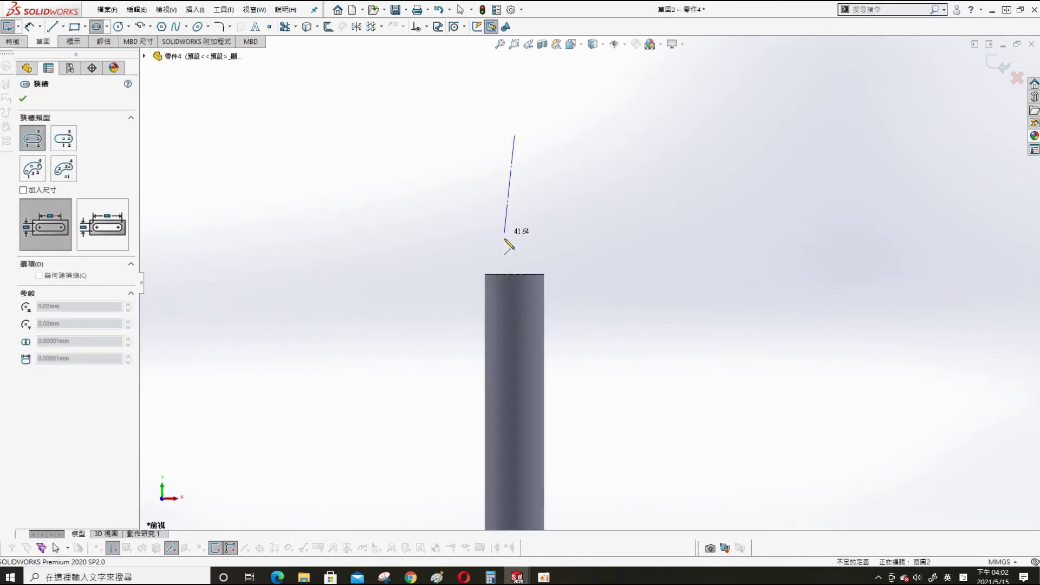
left_click(515, 317)
key("Escape")
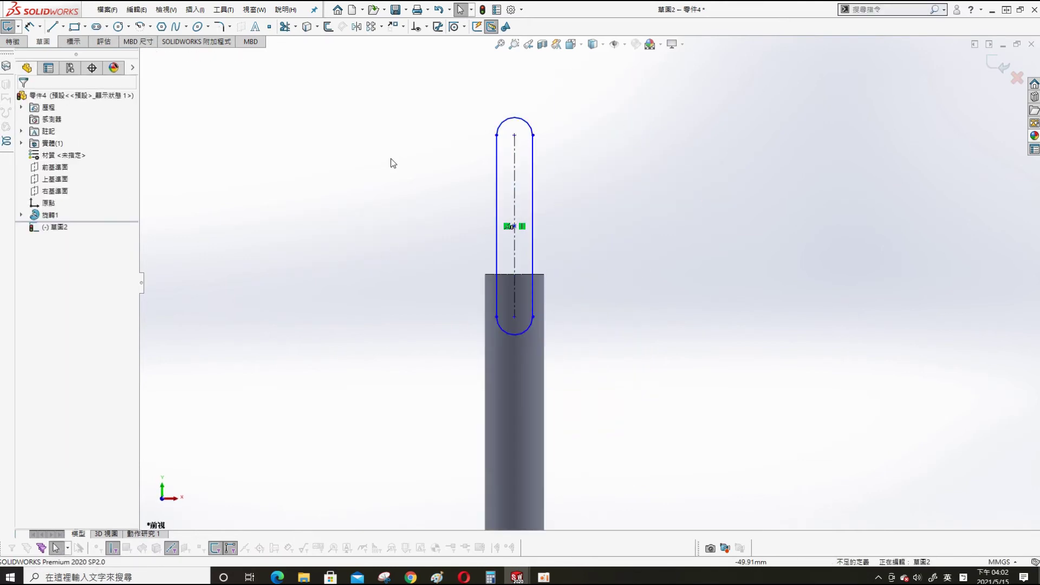
key("s")
left_click(530, 89)
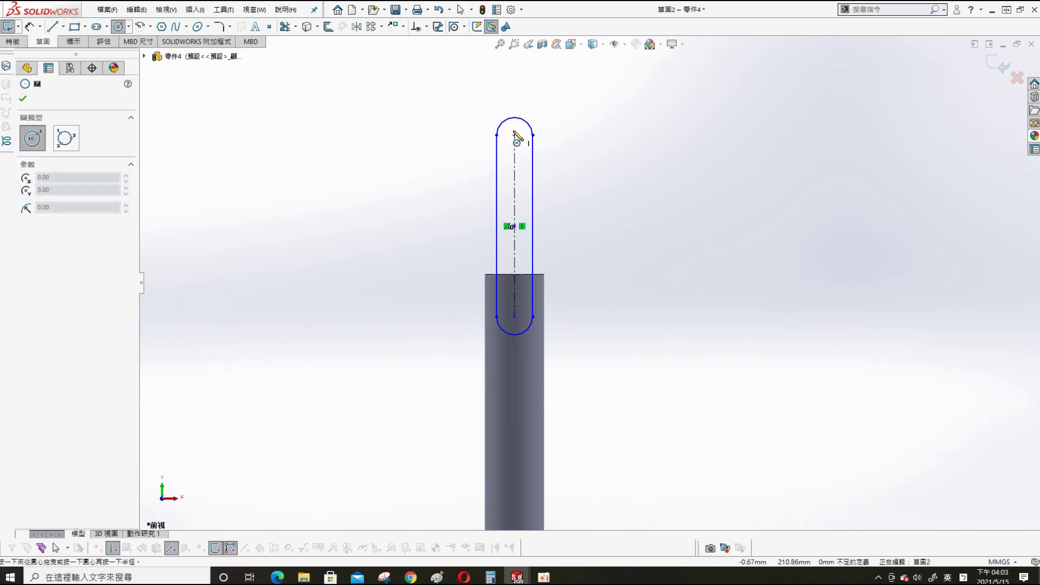
left_click(515, 132)
key("Escape")
key("s")
left_click(569, 144)
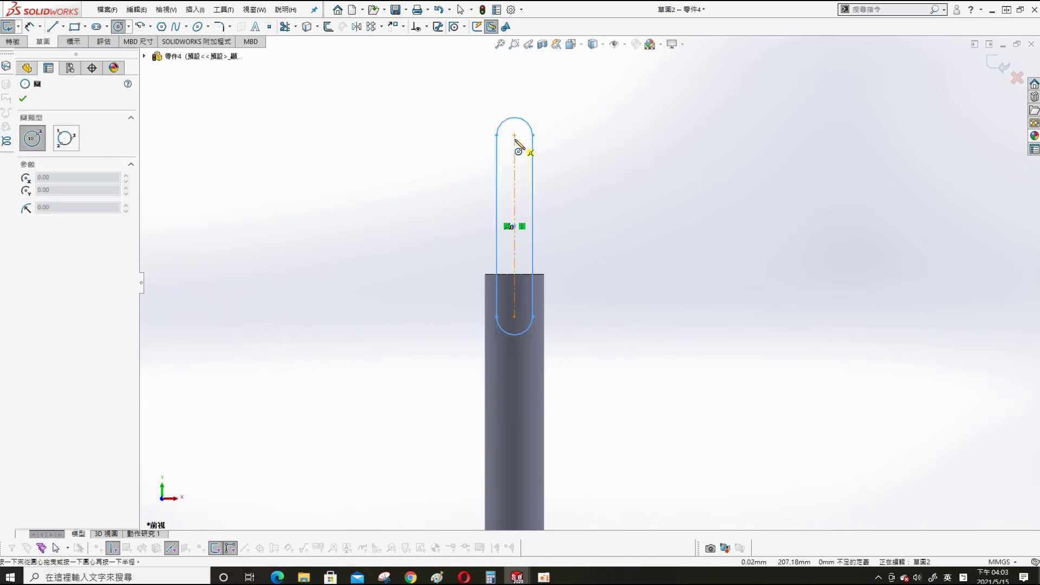
left_click(514, 136)
key("Escape")
- Dimension the circle to 10 mm diameter and the slot width to 20 mm
key("s")
left_click(554, 155)
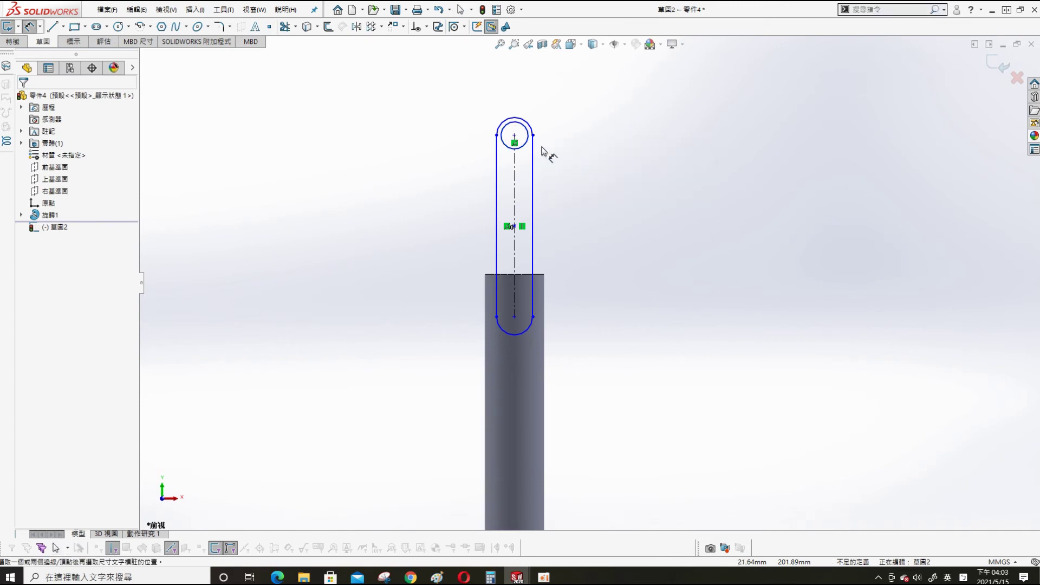
left_click(525, 127)
left_click(563, 87)
type("10")
key("Return")
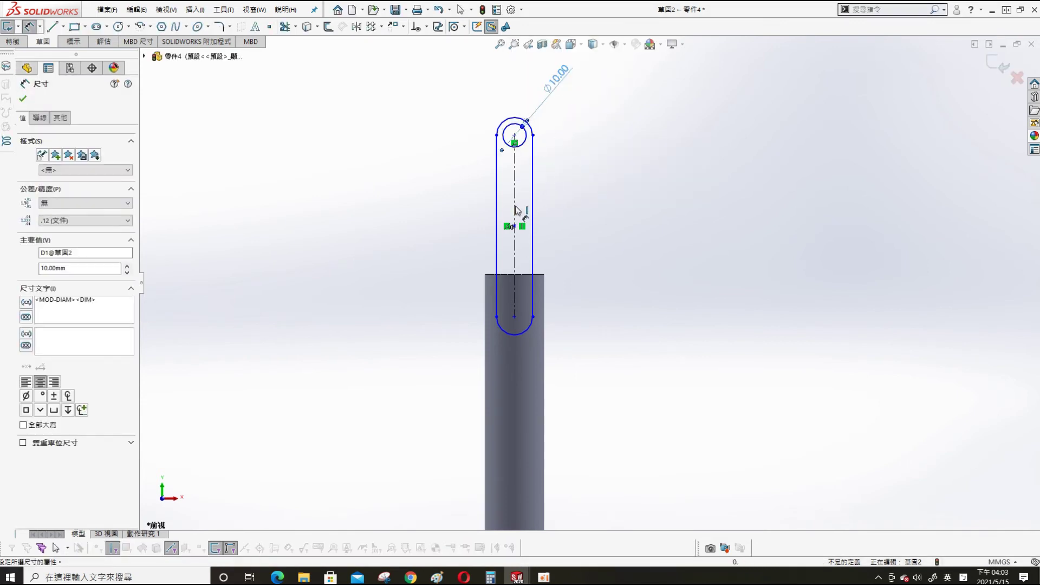
left_click(503, 225)
left_click(533, 225)
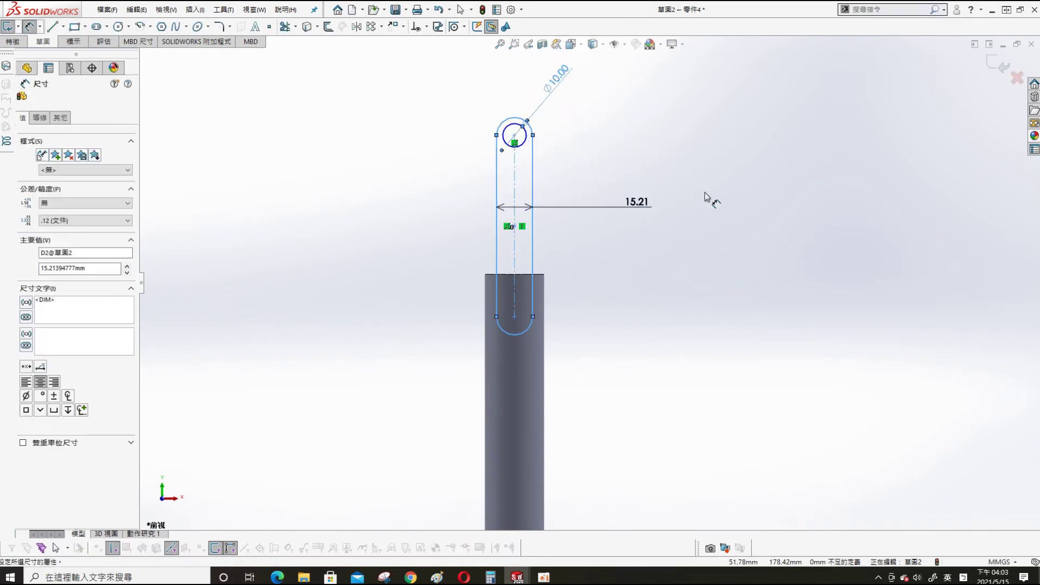
left_click(706, 197)
type("20")
key("Return")
key("Escape")
- Measure the slot's height from the origin, then delete the resulting 218.79 dimension
key("z")
key("Escape")
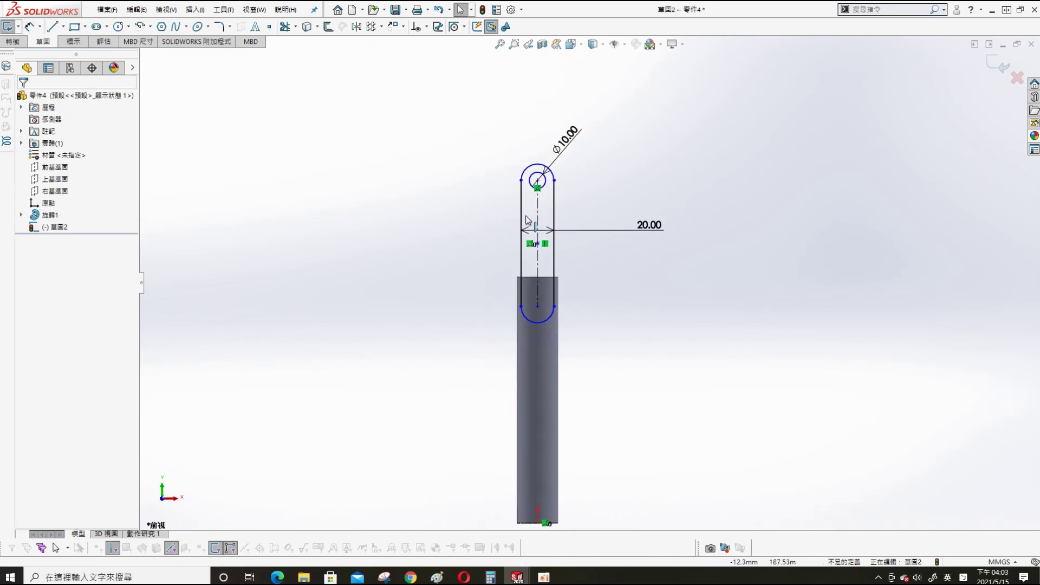
left_click(538, 226)
left_click(538, 524, "ctrl")
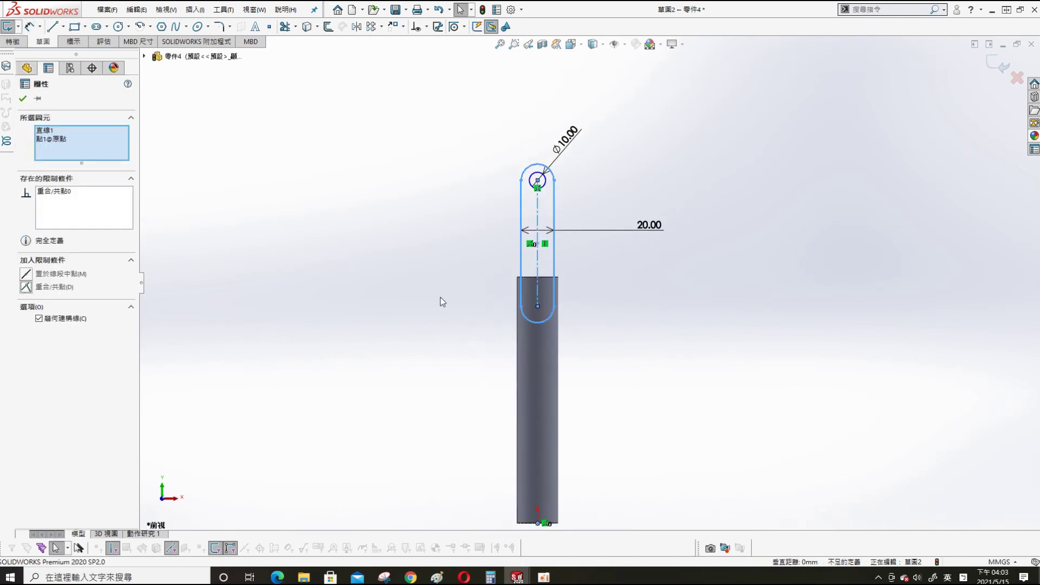
key("Escape")
key("s")
left_click(629, 271)
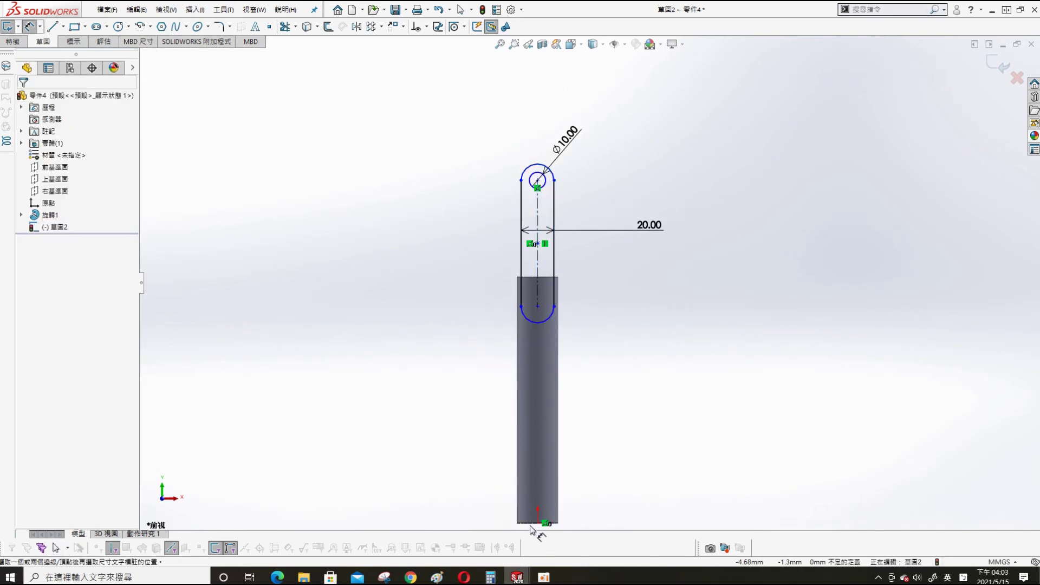
left_click(539, 169)
left_click(443, 230)
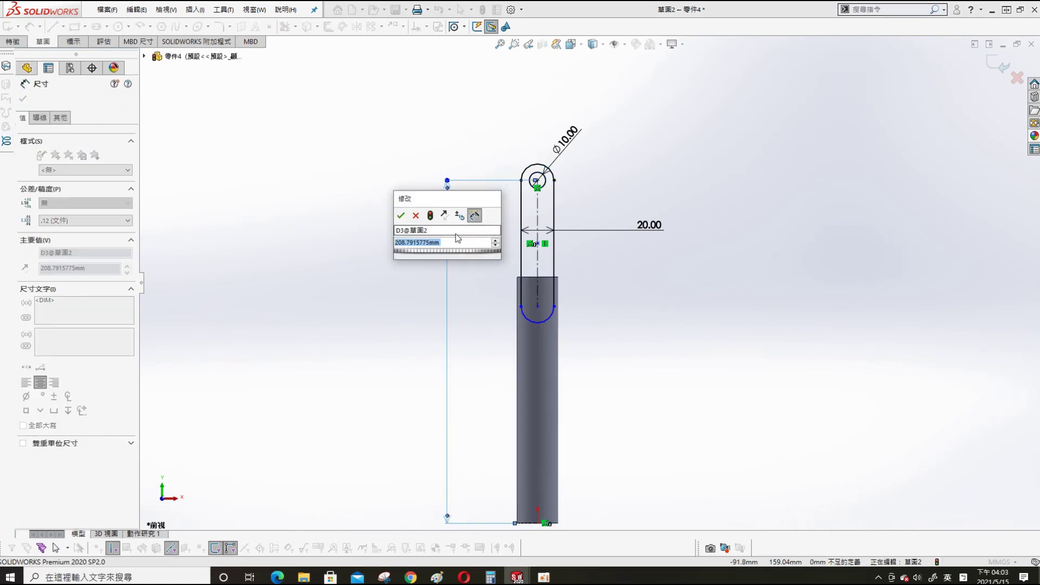
key("Escape")
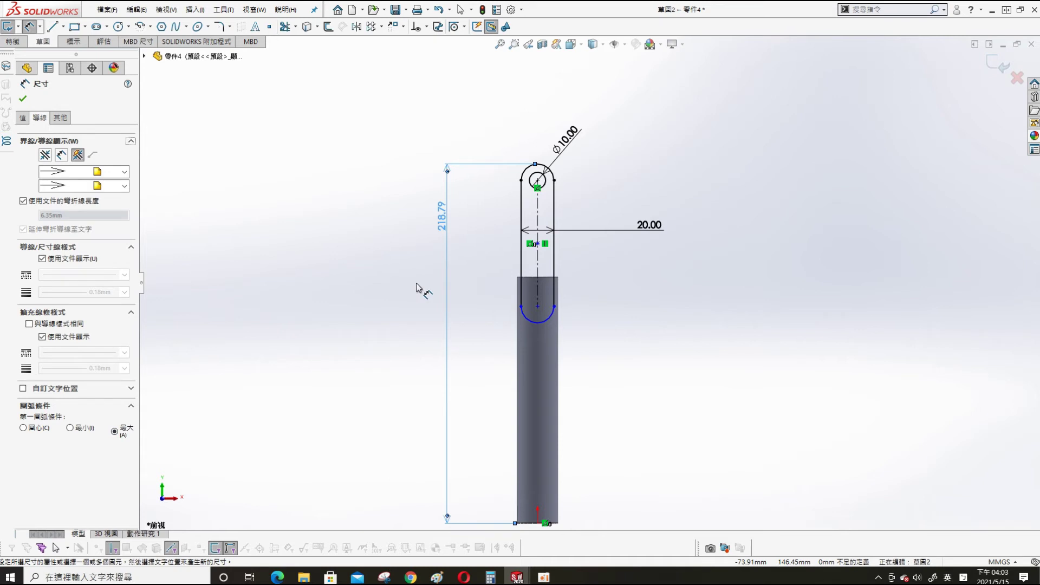
key("Escape")
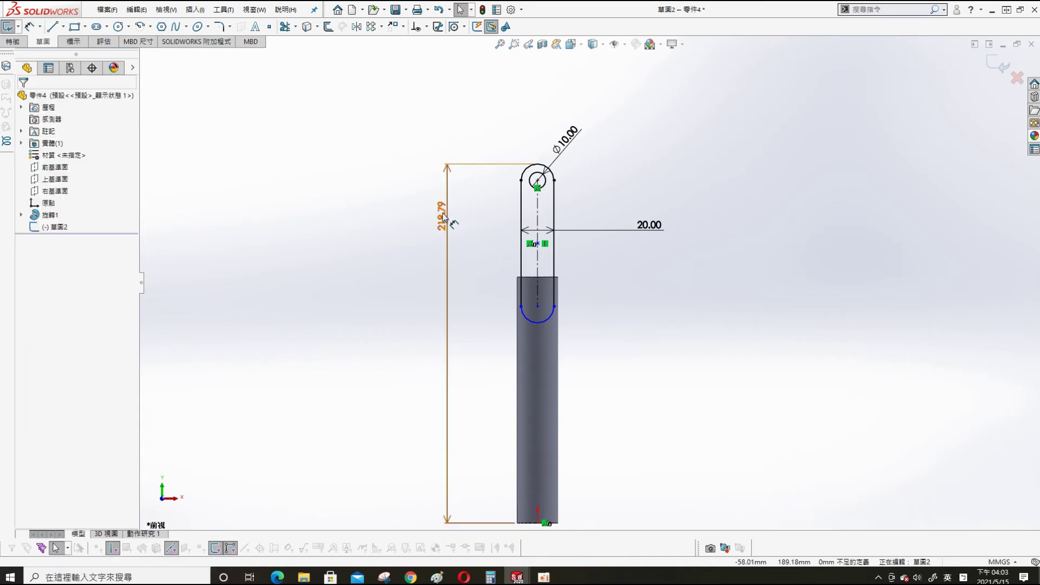
key("Return")
left_click_drag(441, 225, 399, 262)
key("Delete")
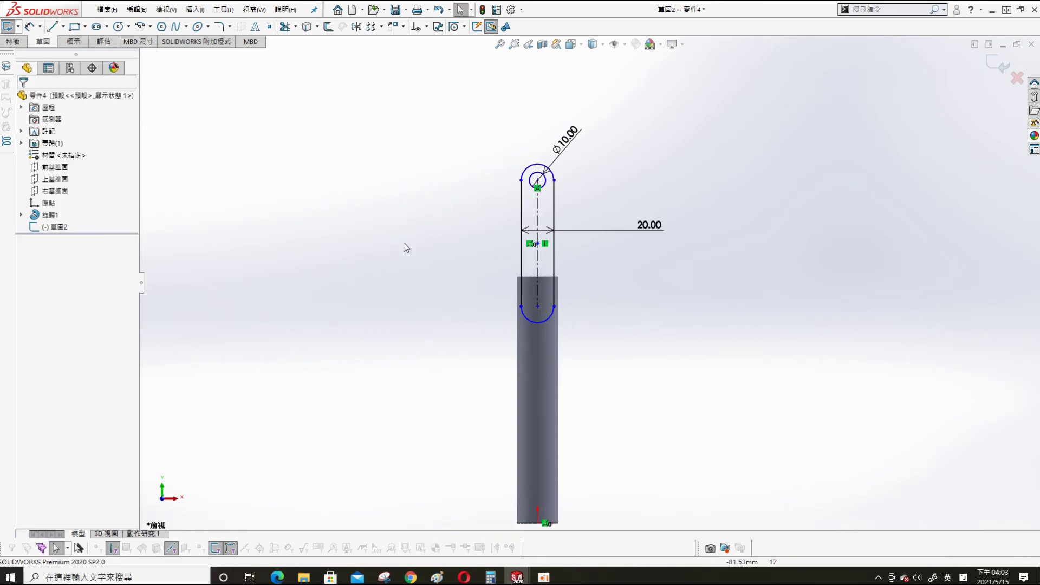
- Add a vertical slot dimension and set it to 52 mm
key("s")
left_click(578, 305)
left_click(537, 180)
left_click(538, 305)
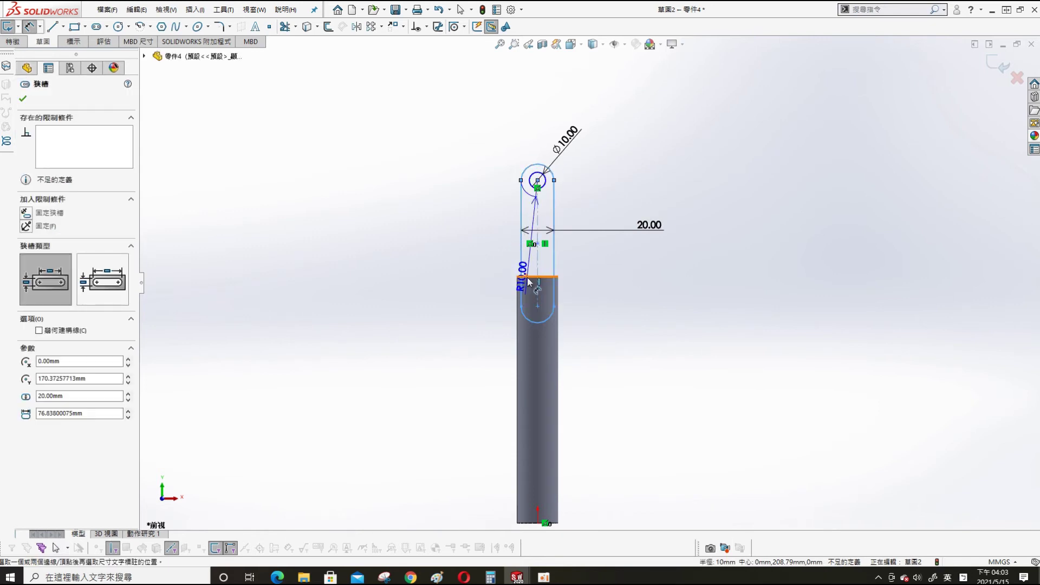
left_click(529, 282)
key("Return")
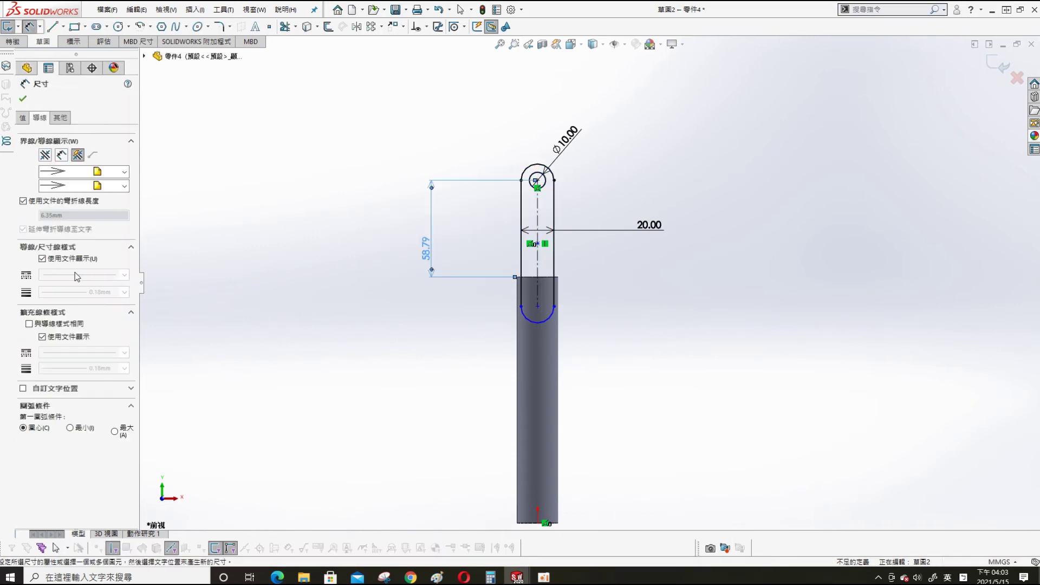
left_click(22, 99)
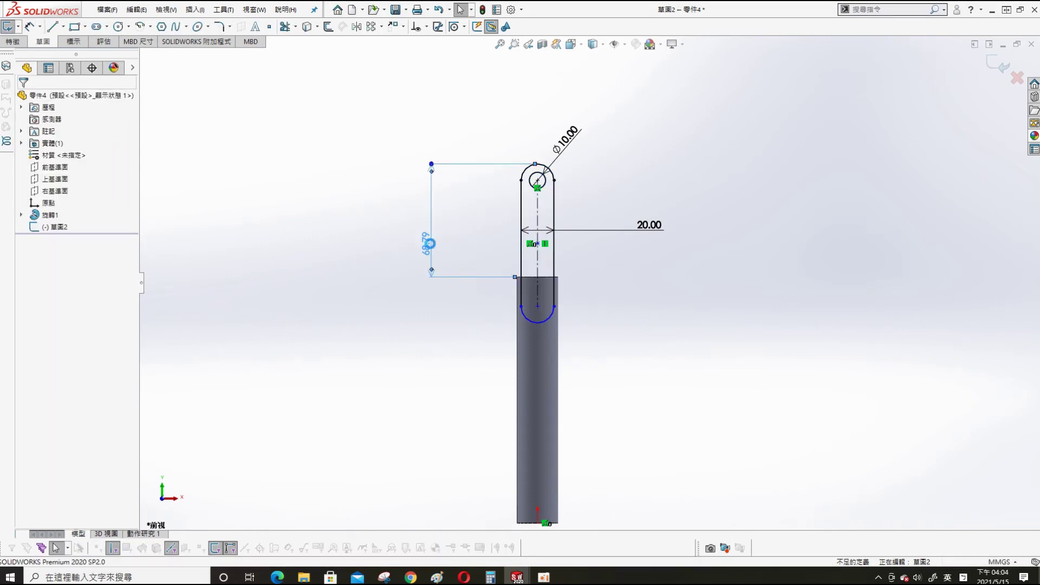
double_click(428, 243)
type("52")
key("Return")
left_click(350, 238)
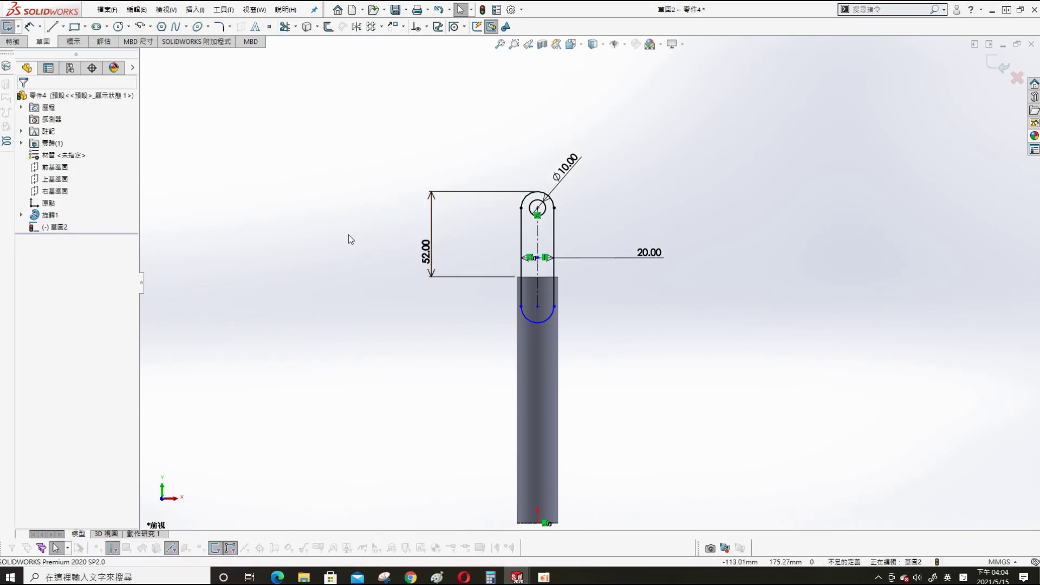
- Dimension the slot's lower arc centre 10 mm from the rod's top edge
key("s")
left_click(681, 314)
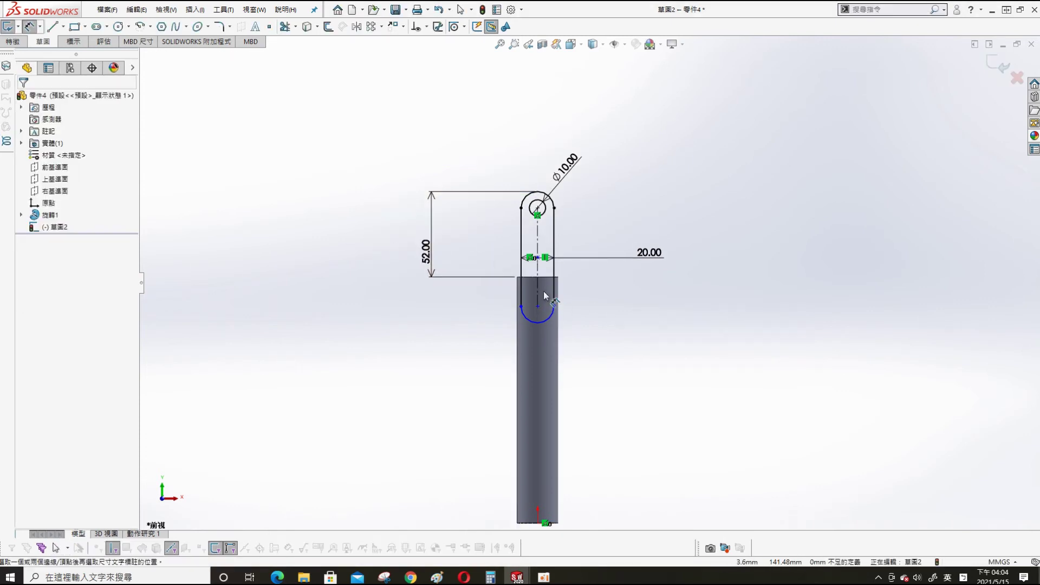
left_click(535, 317)
left_click(491, 292)
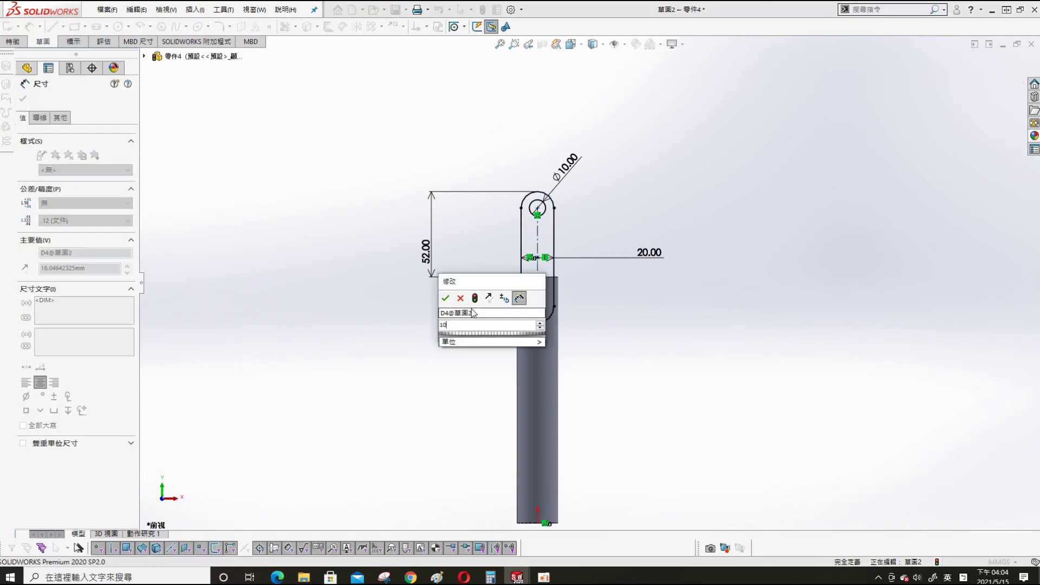
type("10")
key("Return")
key("s")
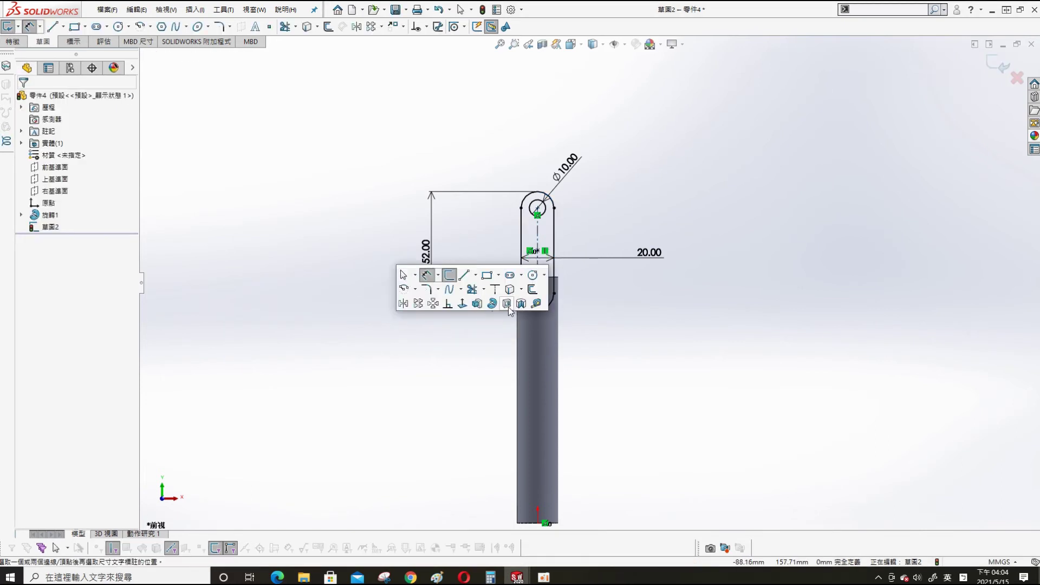
left_click(410, 274)
- Extrude the slot sketch with a Mid Plane end condition into a tab
left_click(73, 165)
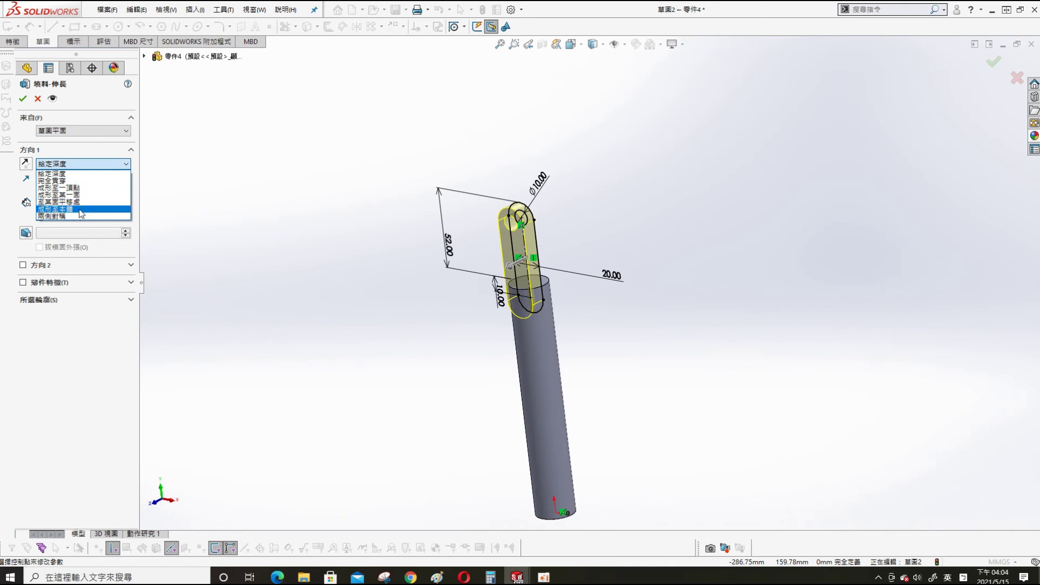
left_click(54, 216)
left_click(22, 98)
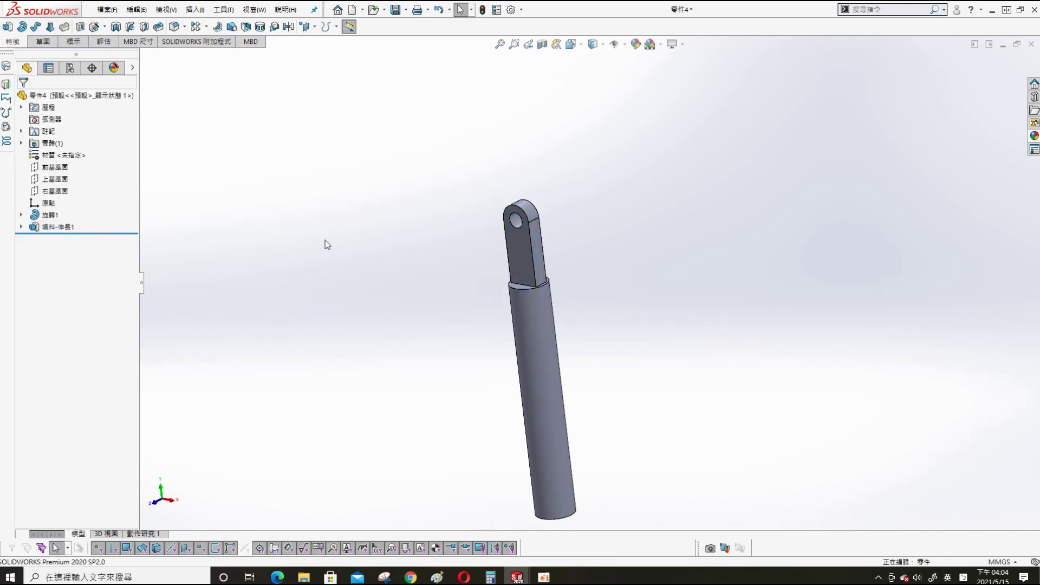
scroll(658, 289, "down", 3)
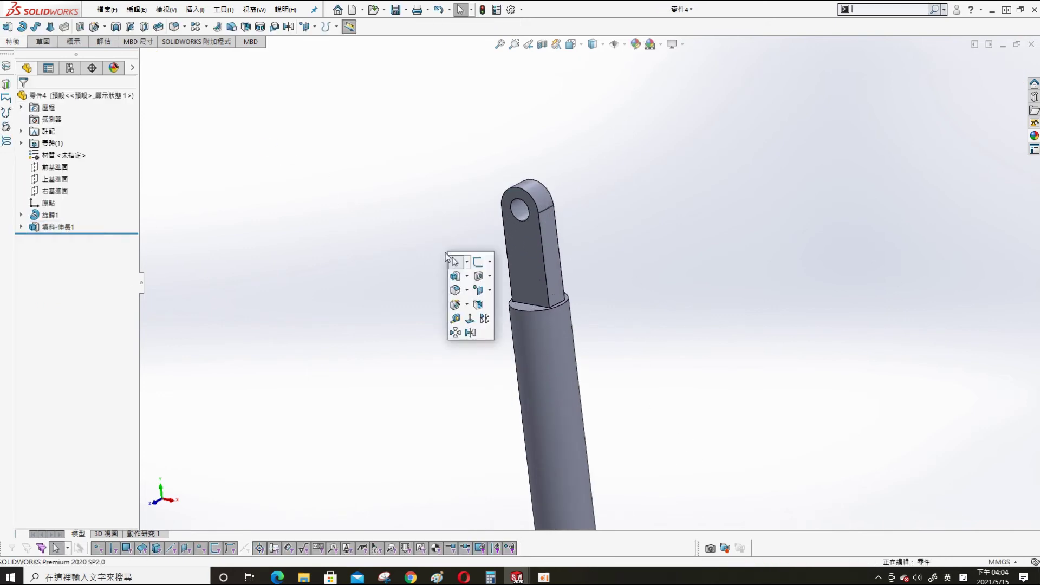
- Fillet the shaft's top and bottom circular edges at 1 mm
key("s")
left_click(457, 291)
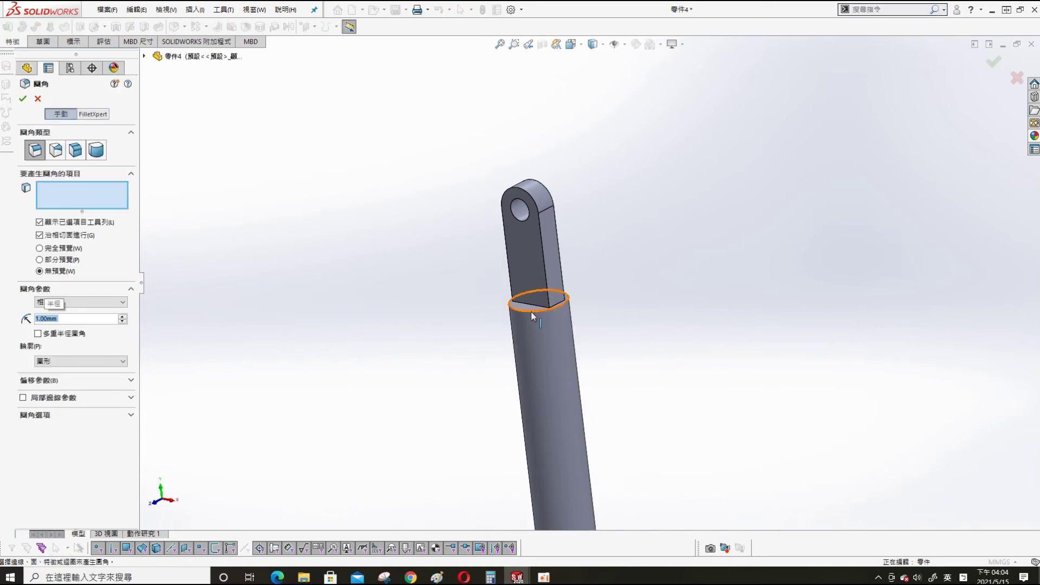
left_click(556, 298)
left_click(592, 495)
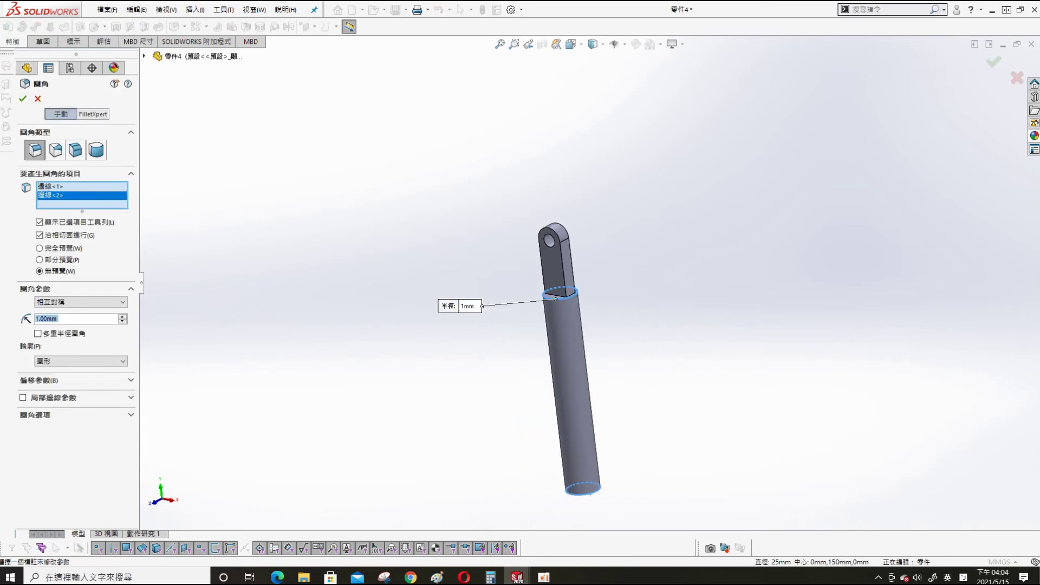
key("Return")
scroll(540, 262, "down", 5)
- Fillet the tab's outer edge loop and right edge at 1 mm
key("s")
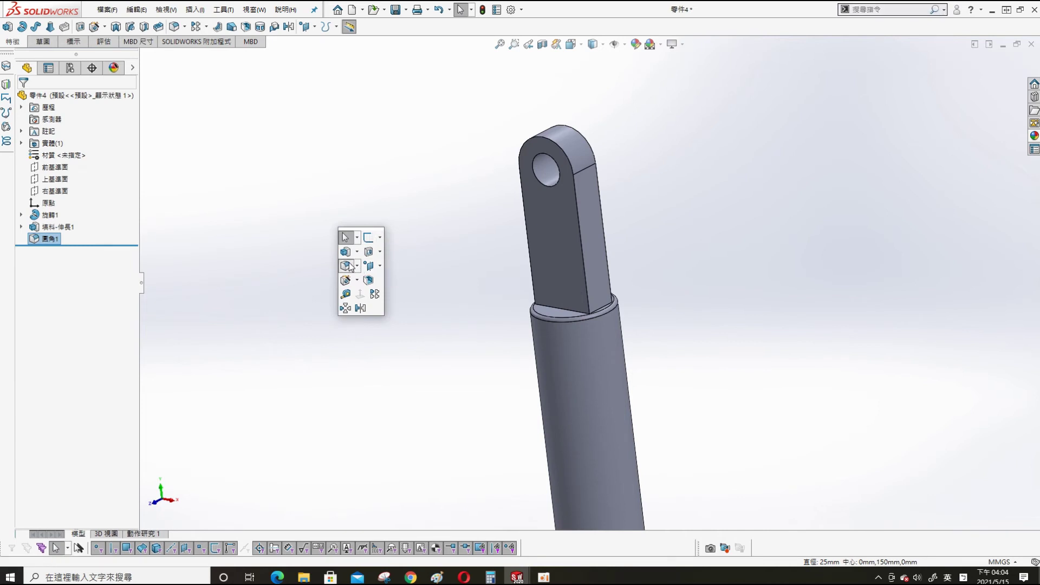
left_click(347, 266)
left_click(583, 263)
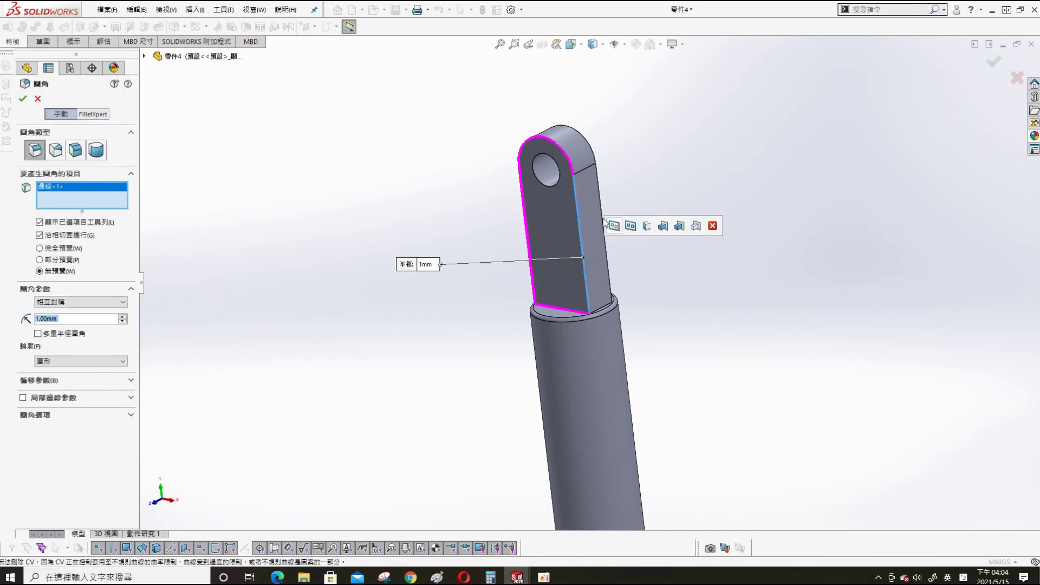
left_click(529, 227)
left_click(23, 99)
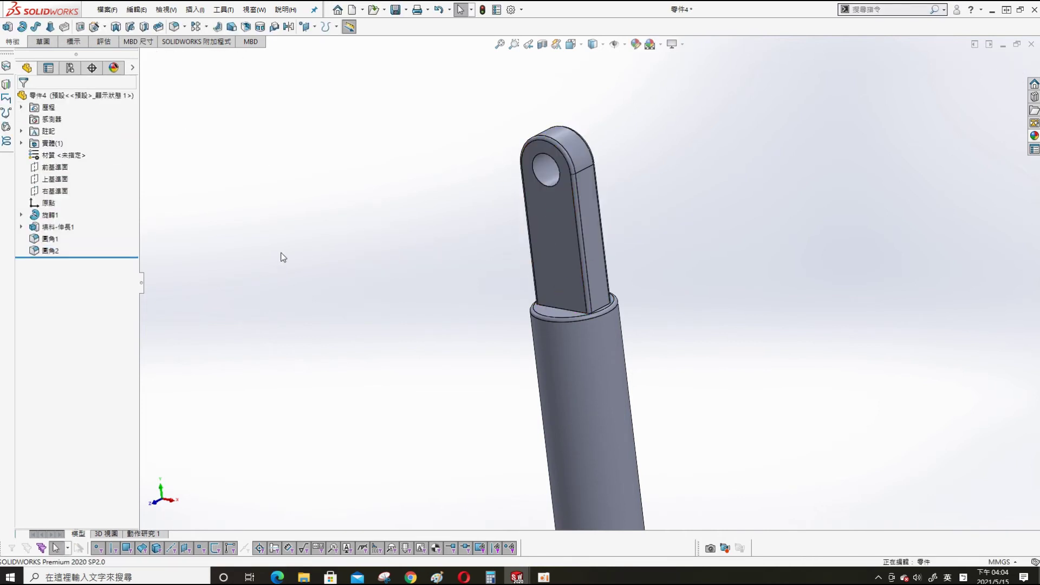
- Reopen Fillet2 for editing and orbit to the tab's other edges
right_click(51, 250)
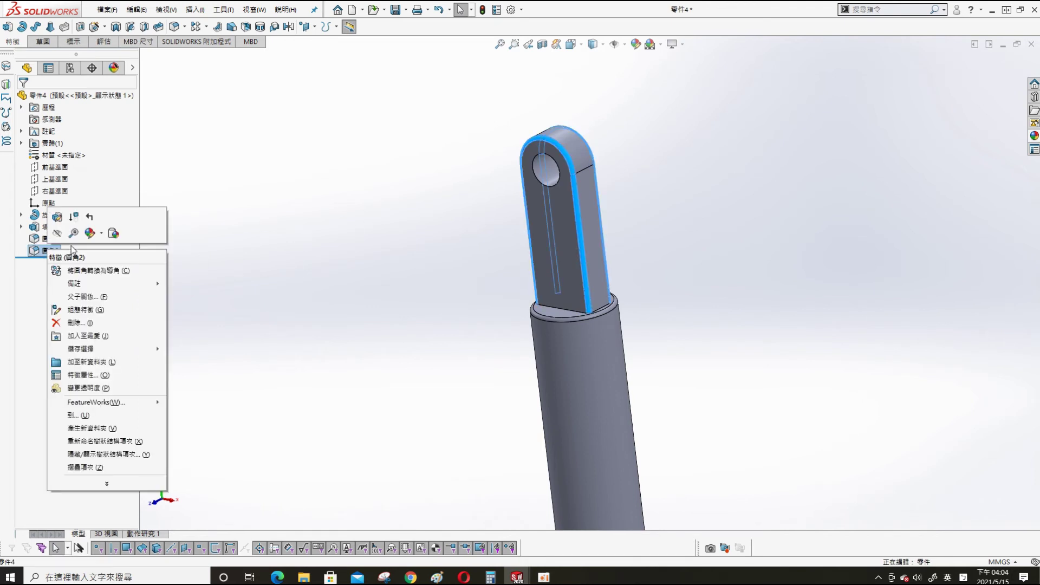
left_click(67, 240)
middle_click_drag(565, 190, 581, 164)
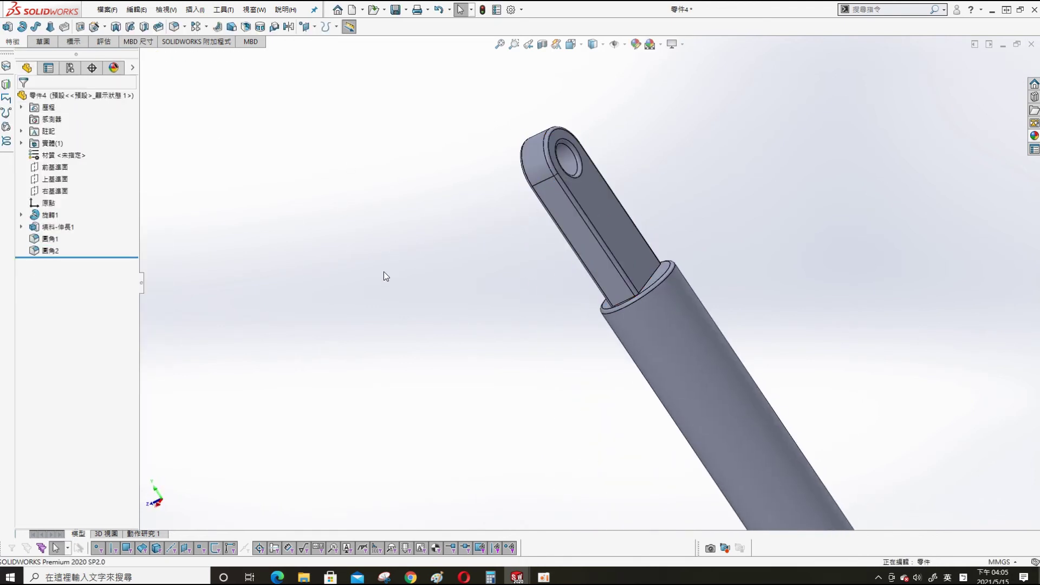
- Save the part as 'piston link'
key("ctrl+s")
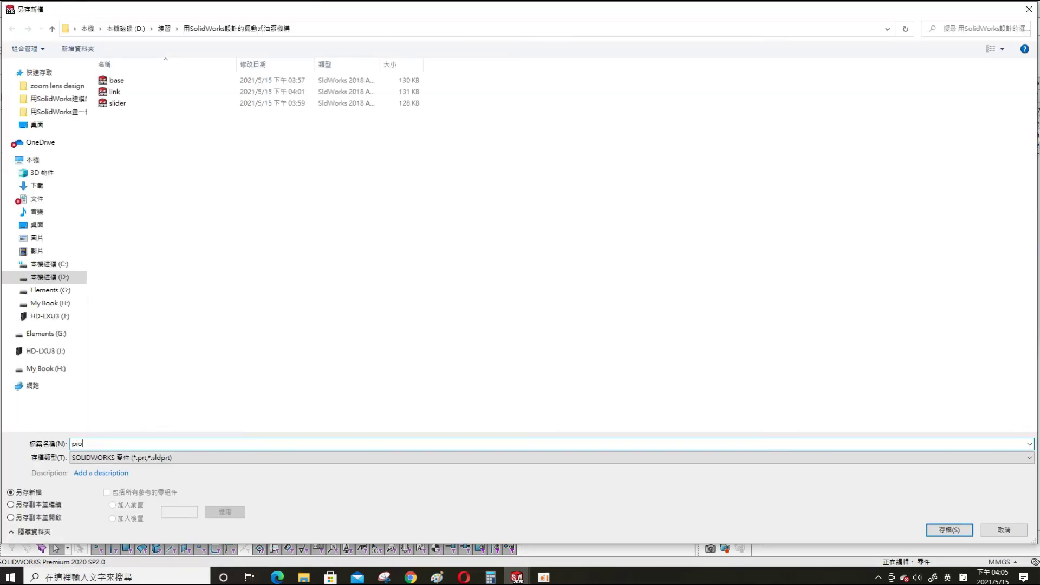
type("nk")
key("Return")
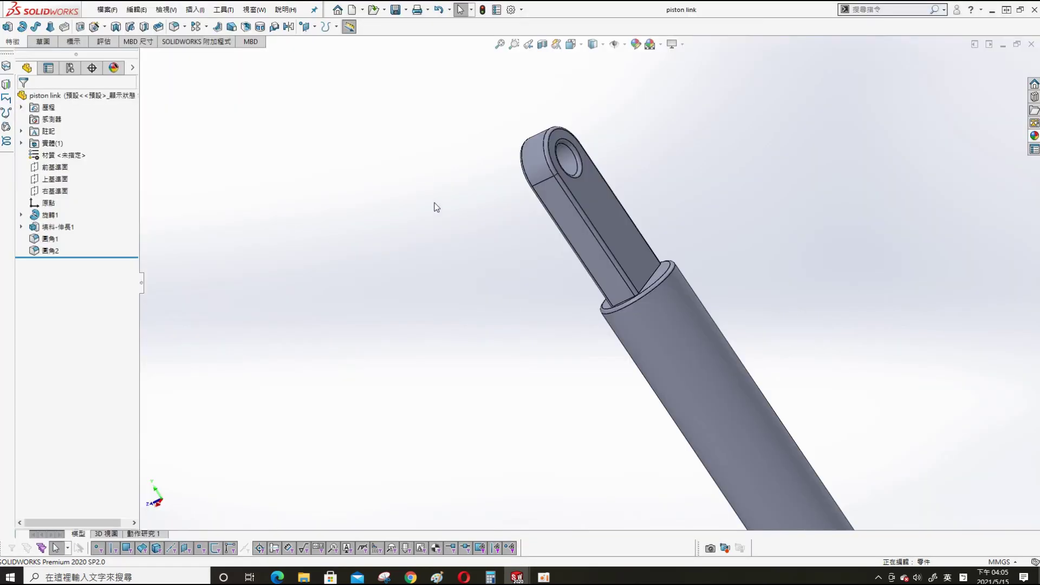
- Colour the whole piston link part olive green
right_click(92, 95)
left_click(269, 191)
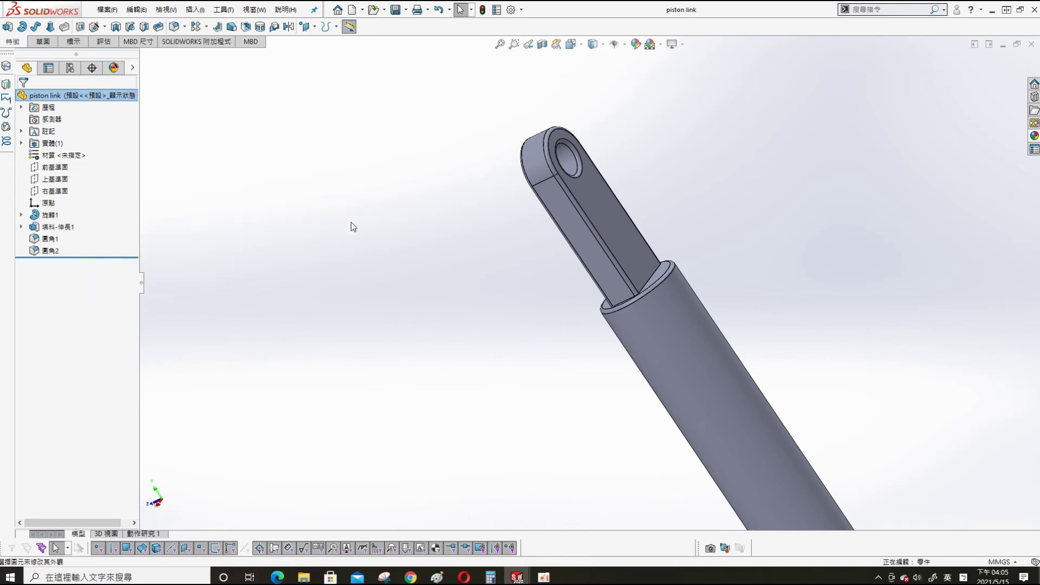
left_click(76, 355)
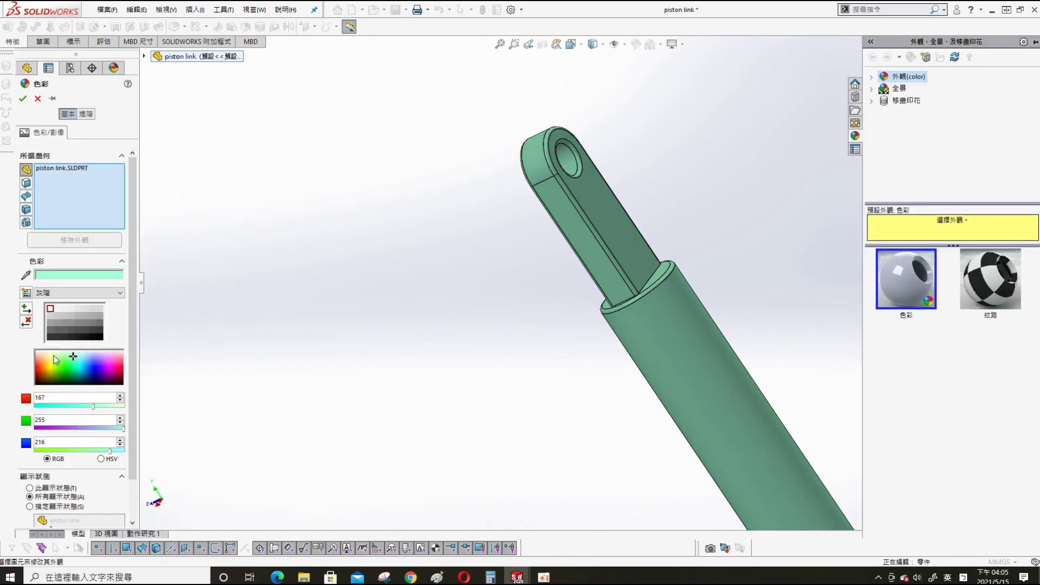
left_click(54, 355)
left_click(24, 99)
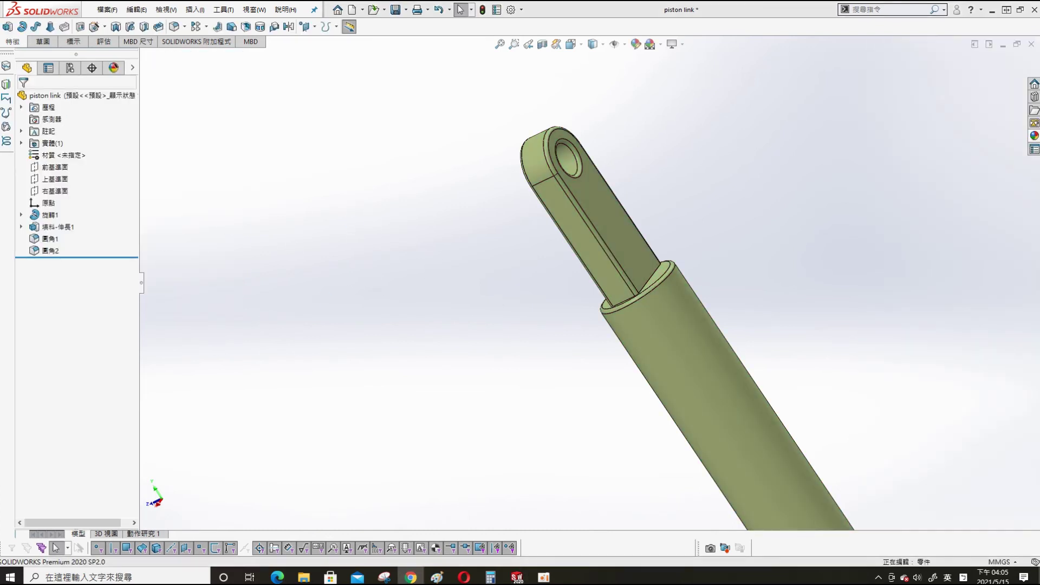
- Start a new assembly and place the base part in it
left_click(354, 9)
double_click(256, 207)
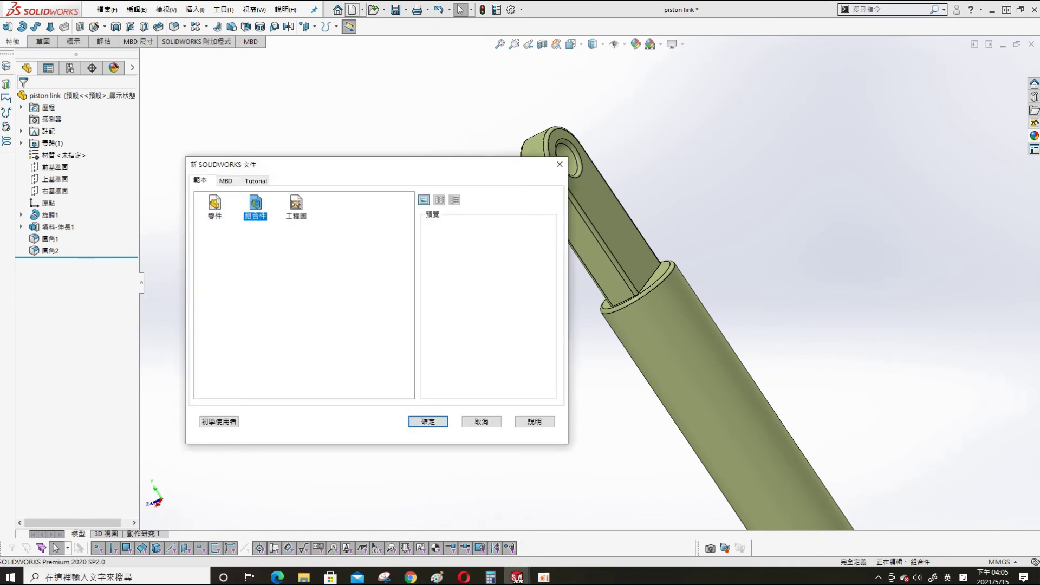
left_click(43, 222)
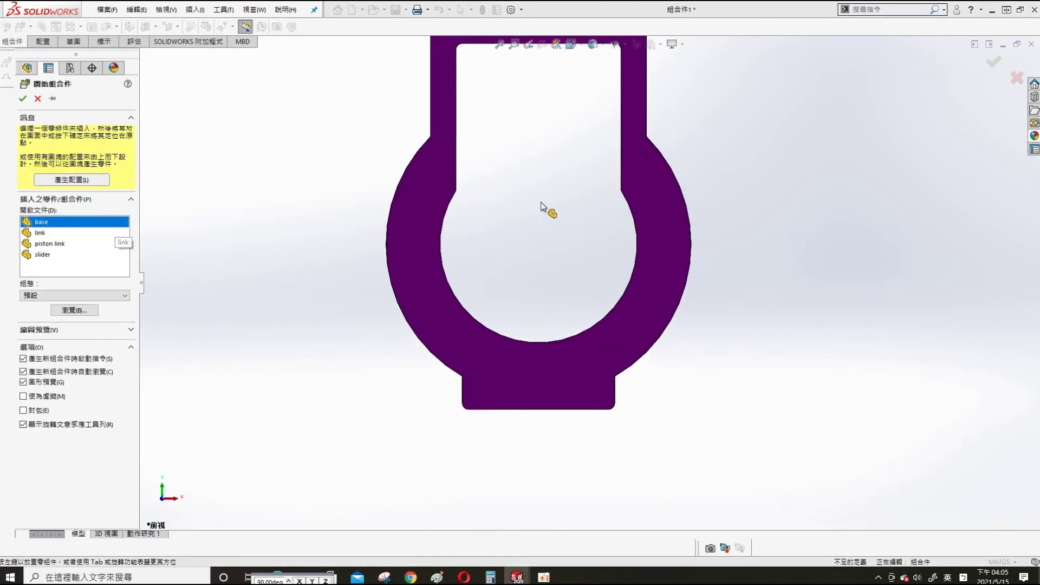
left_click(325, 184)
- Insert the slider part beside the base and orbit to see both parts
key("s")
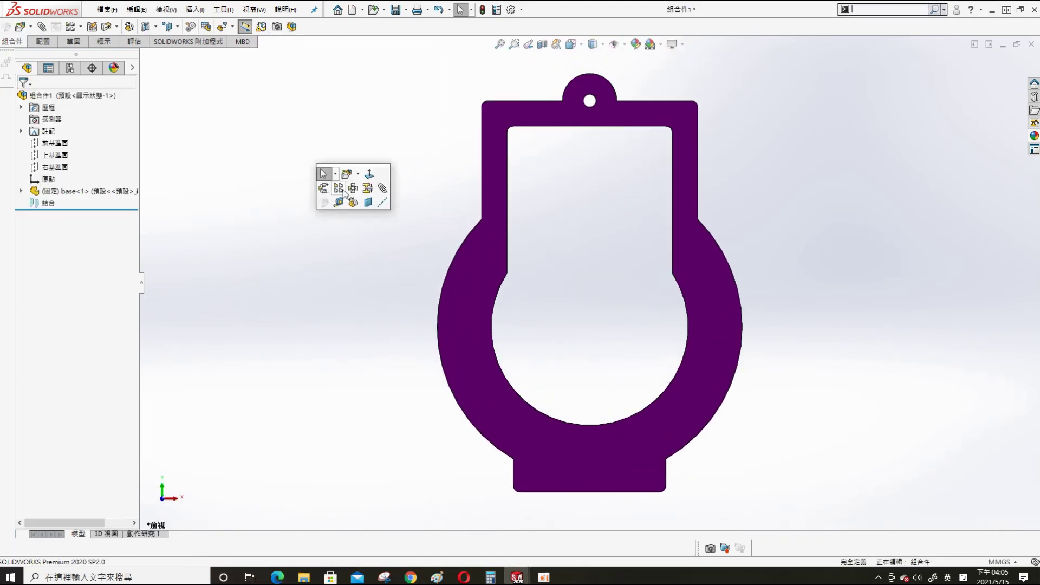
left_click(326, 175)
left_click(38, 235)
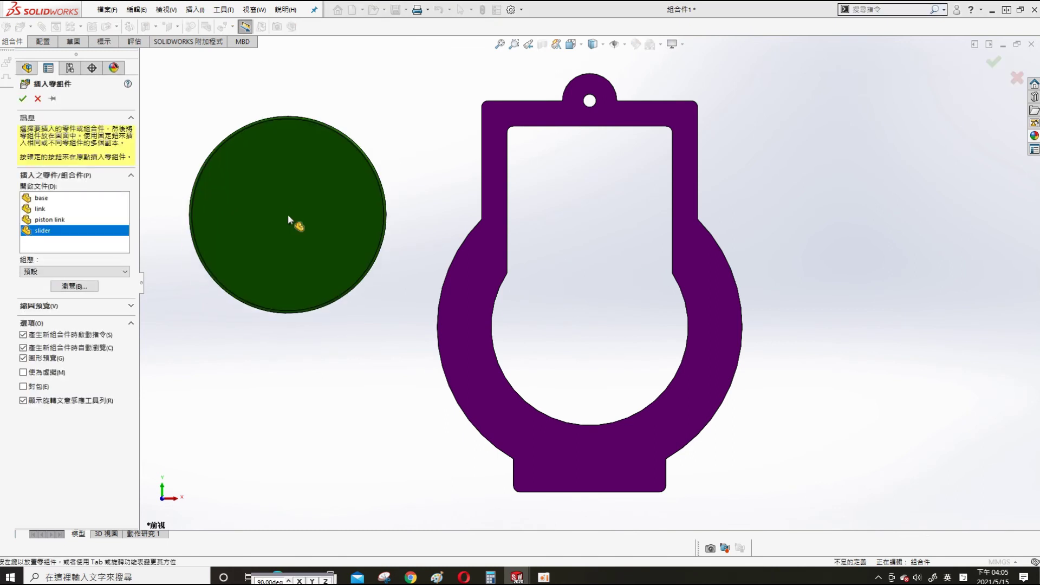
left_click(287, 213)
mouse_move(344, 390)
middle_mouse_down()
mouse_move(560, 330)
mouse_move(389, 257)
middle_mouse_up()
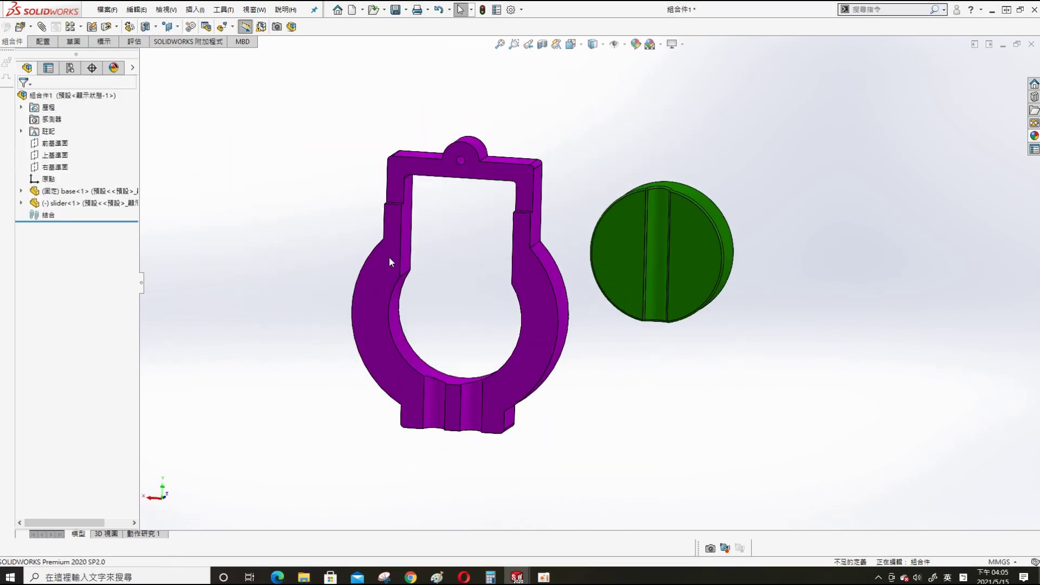
- Mate the base's front plane coincident with the assembly's front plane
left_click(81, 191)
left_click(21, 191)
left_click(54, 143)
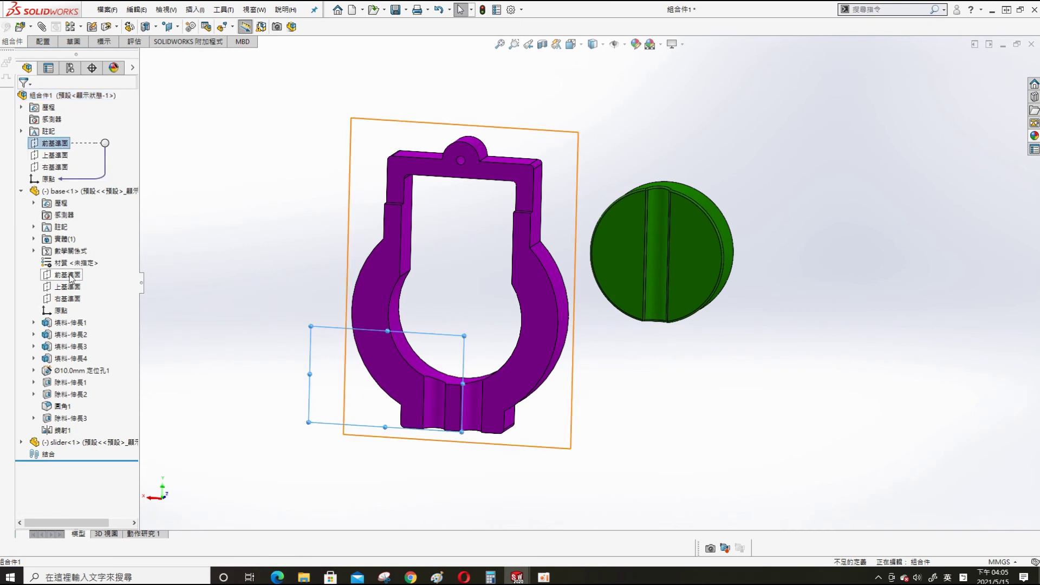
left_click(67, 275, "ctrl")
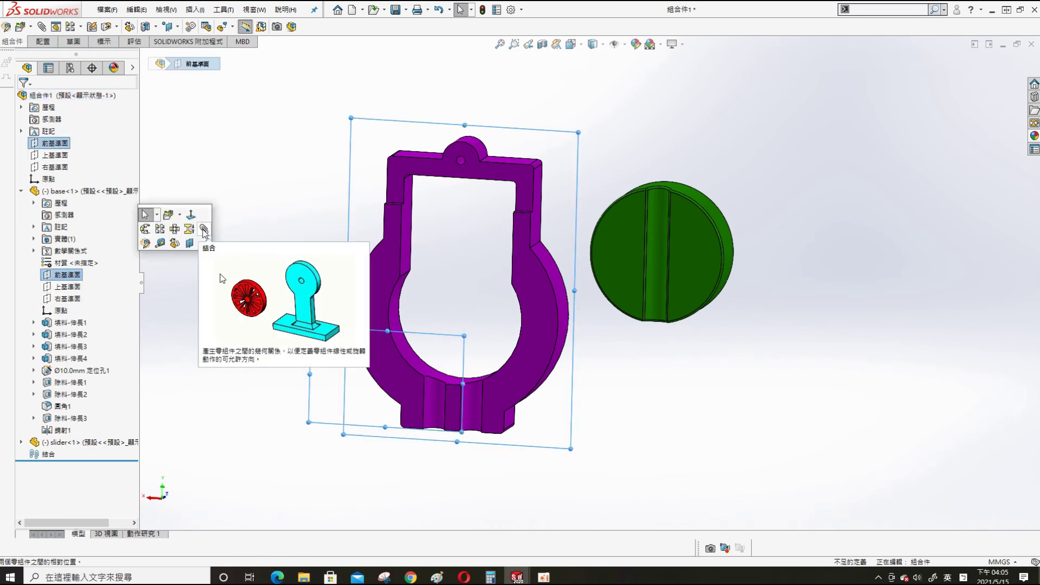
left_click(204, 229)
left_click(234, 194)
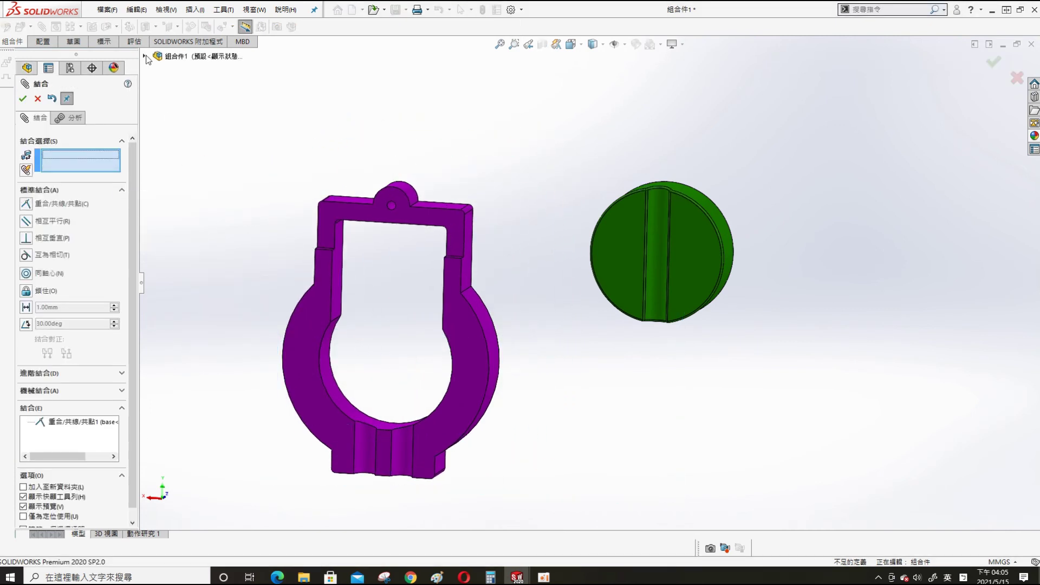
- Mate the base's top and right planes coincident with the assembly's top and right planes
left_click(144, 56)
left_click(191, 116)
left_click(203, 259)
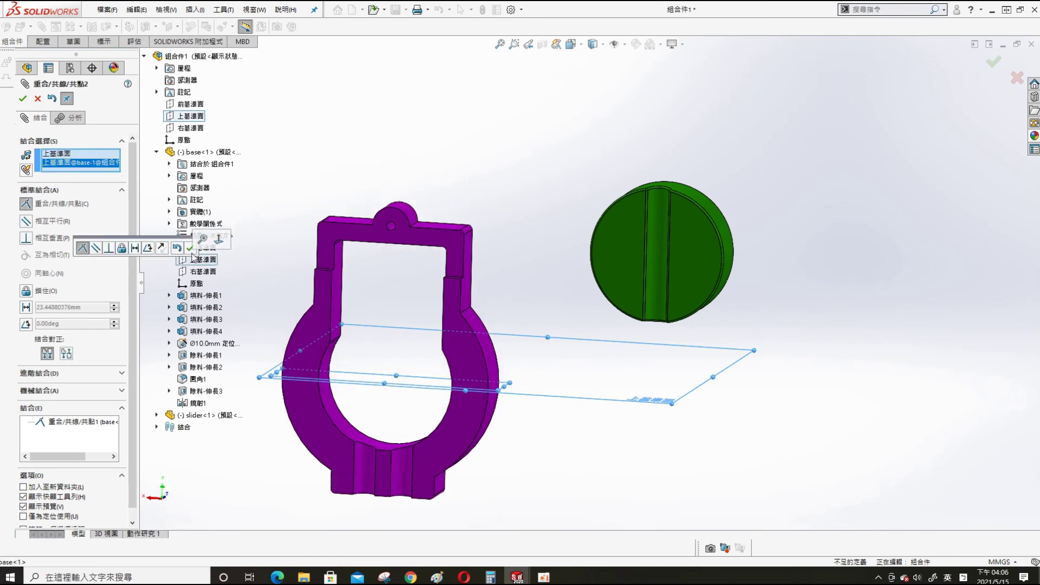
left_click(215, 242)
left_click(190, 128)
left_click(202, 271)
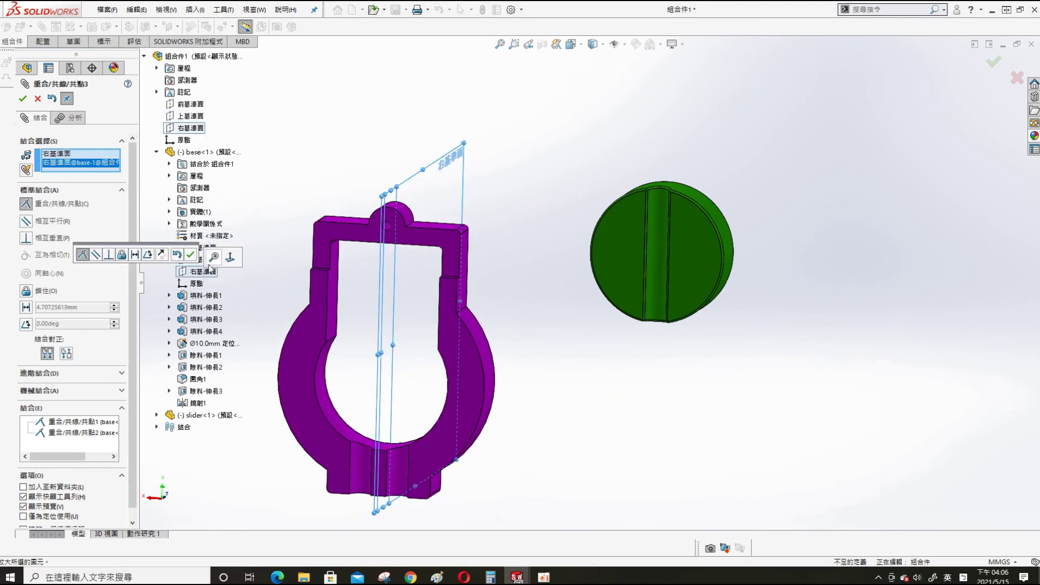
left_click(189, 254)
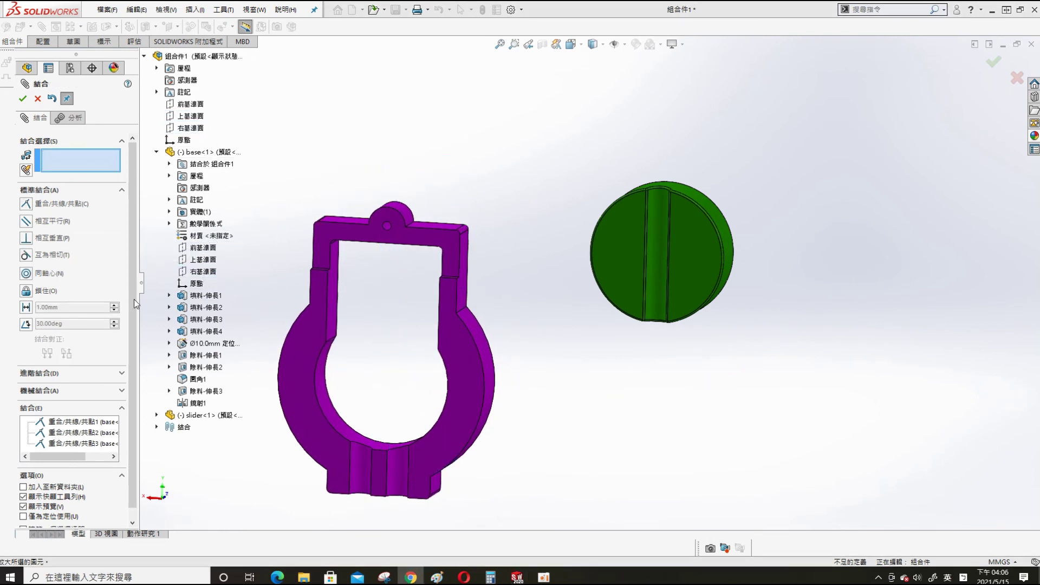
- Make the green slider disc concentric and coincident with the purple base ring
left_click(742, 223)
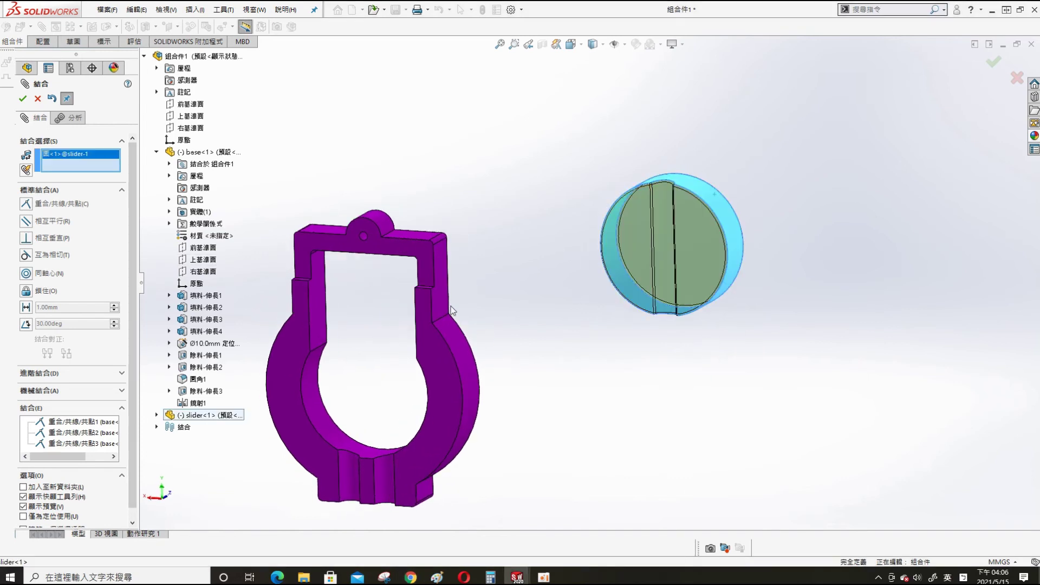
left_click(317, 405)
left_click(815, 434)
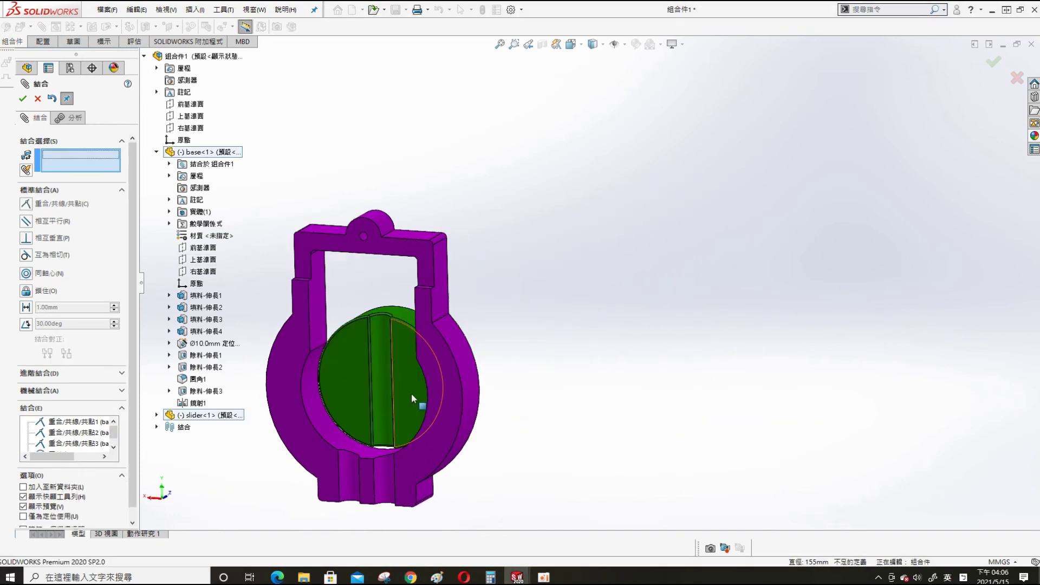
left_click(447, 437)
left_click(350, 379)
key("Escape")
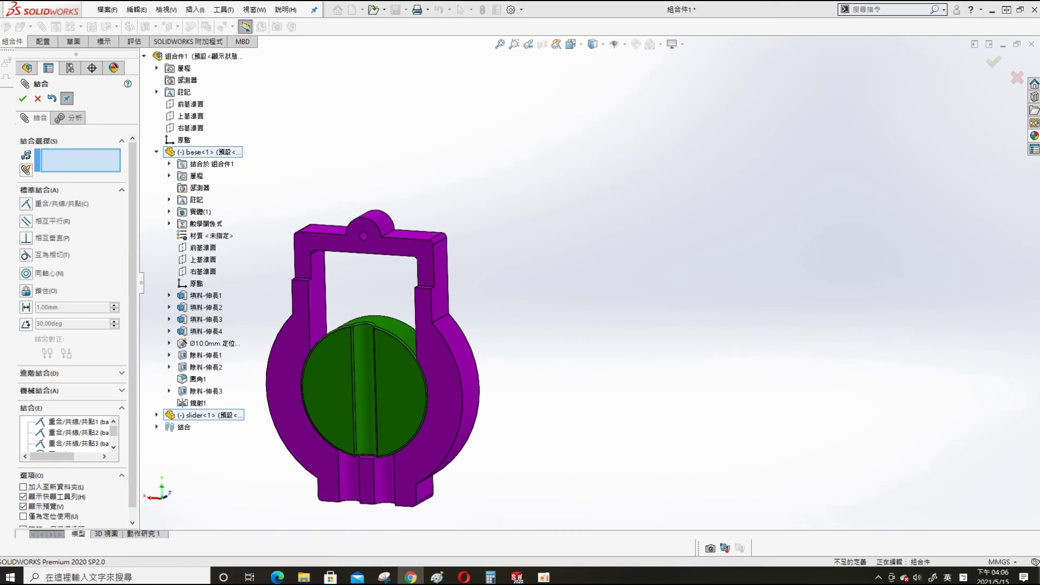
- Insert the piston link and link parts into the assembly
left_click(22, 98)
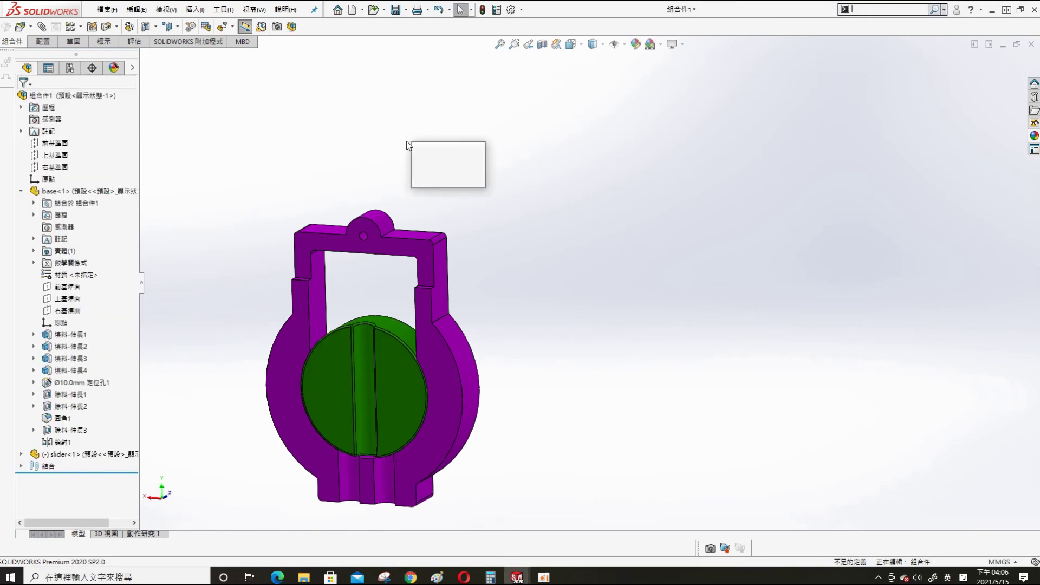
key("s")
left_click(428, 157)
left_click(82, 220)
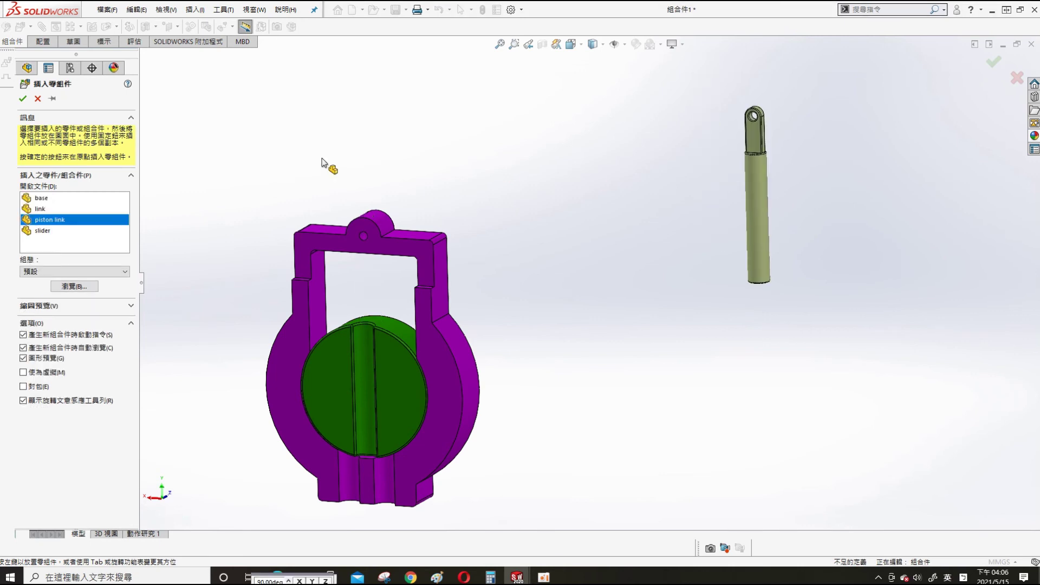
left_click(271, 140)
left_click(39, 209)
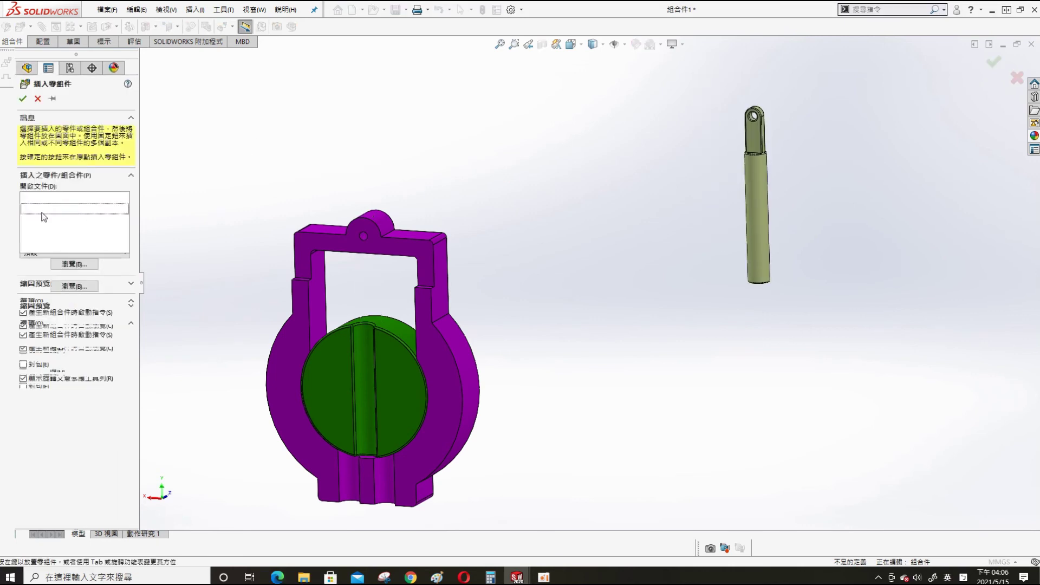
left_click(526, 227)
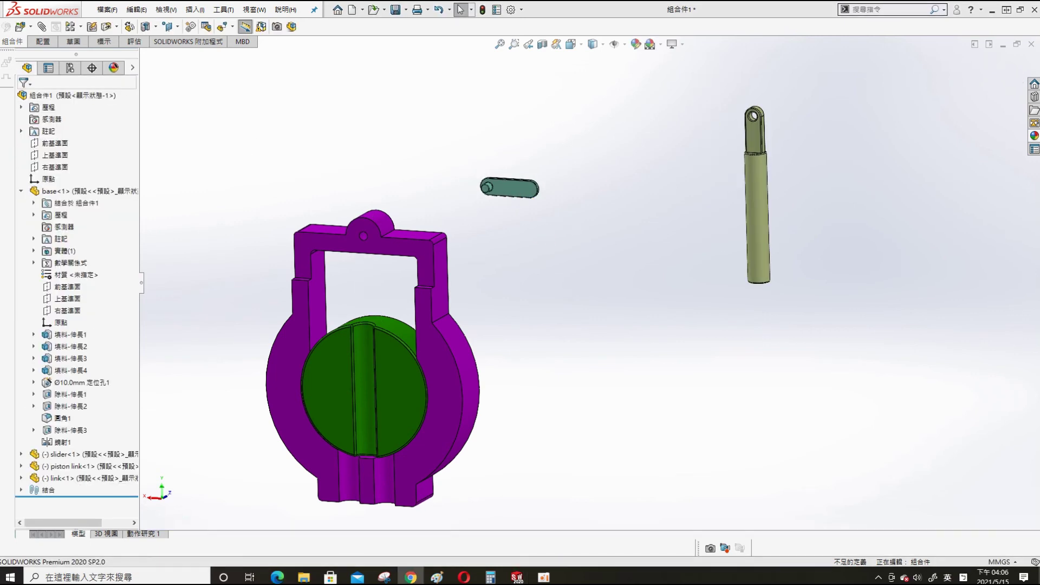
- Mate the link coincident to the base's top face and concentric with the boss hole
middle_click_drag(431, 256, 423, 226)
left_click(531, 202)
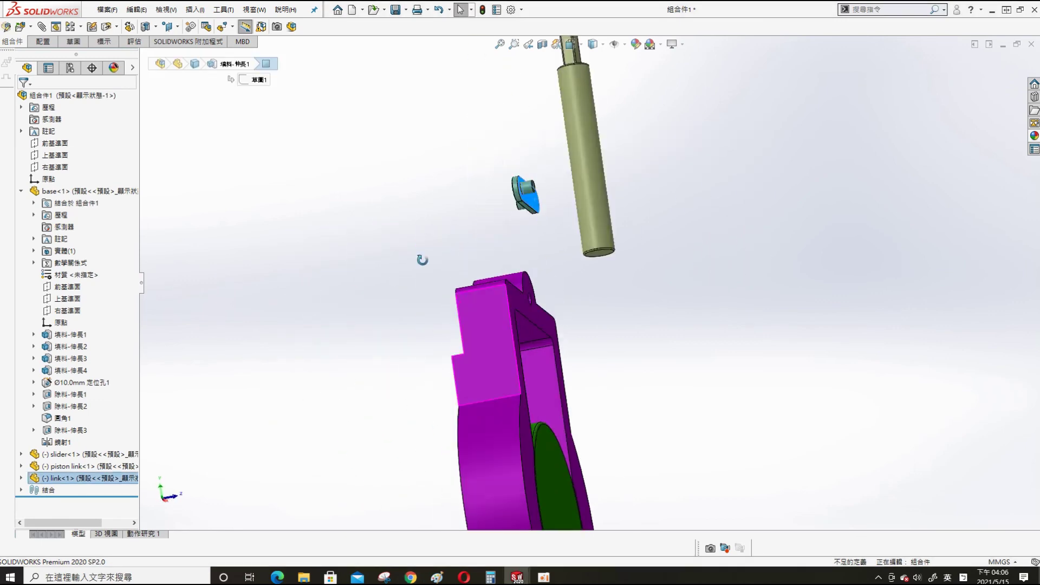
middle_click_drag(488, 260, 442, 310)
left_click(442, 310)
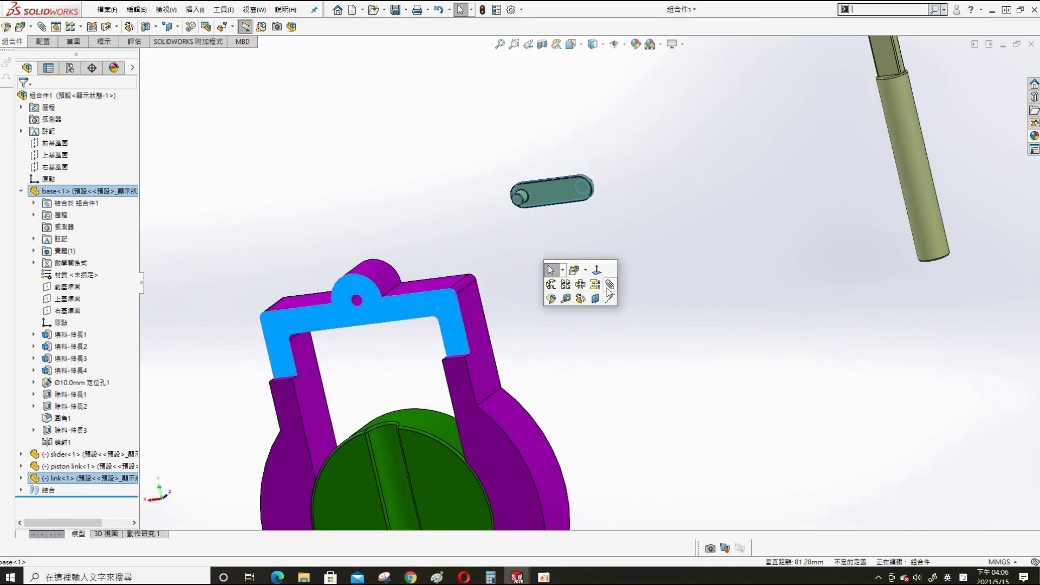
left_click(609, 286)
left_click(521, 253)
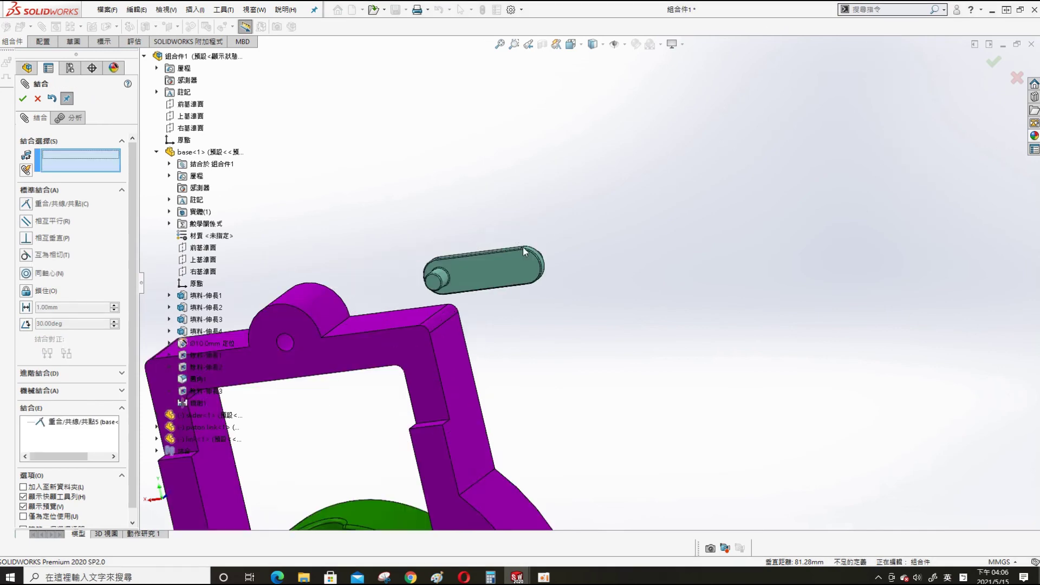
mouse_move(522, 247)
middle_mouse_down()
mouse_move(499, 240)
mouse_move(401, 362)
middle_mouse_up()
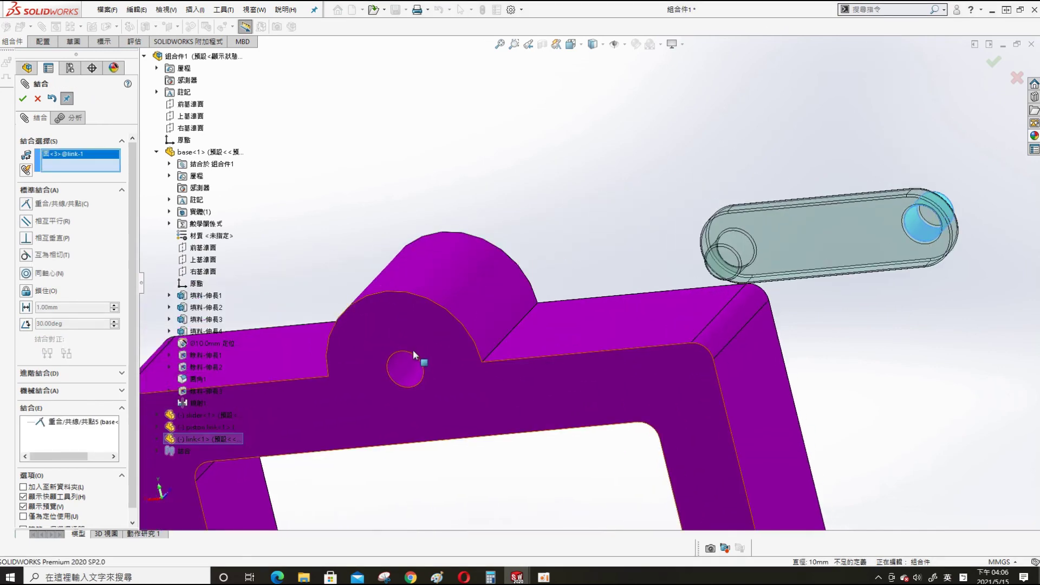
left_click(413, 352)
left_click(379, 373)
- Make the piston rod concentric with the slot in the green slider
scroll(385, 360, "up", 2)
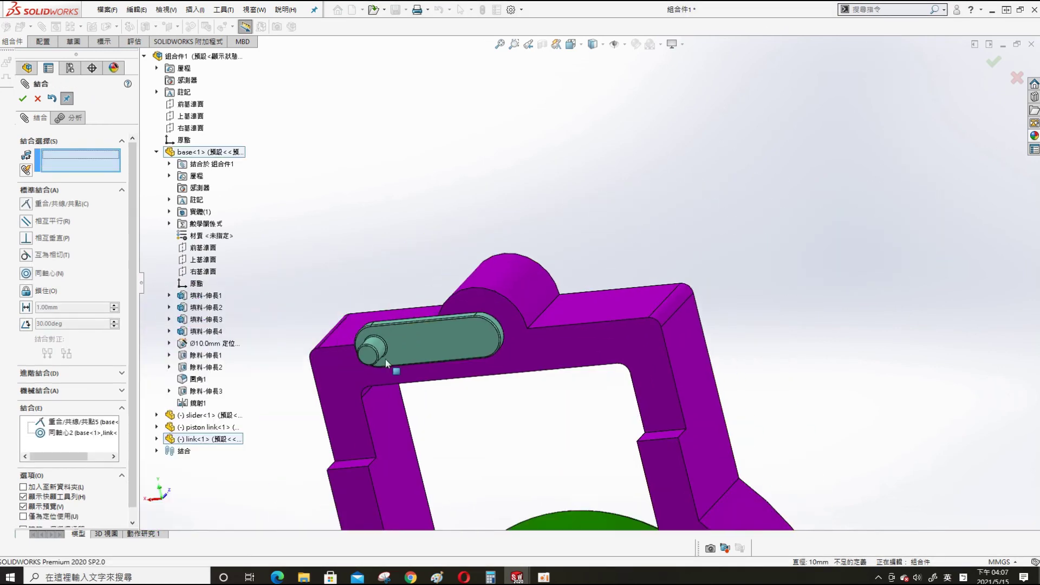
left_click_drag(385, 360, 479, 331)
scroll(492, 304, "up", 2)
scroll(492, 305, "up", 5)
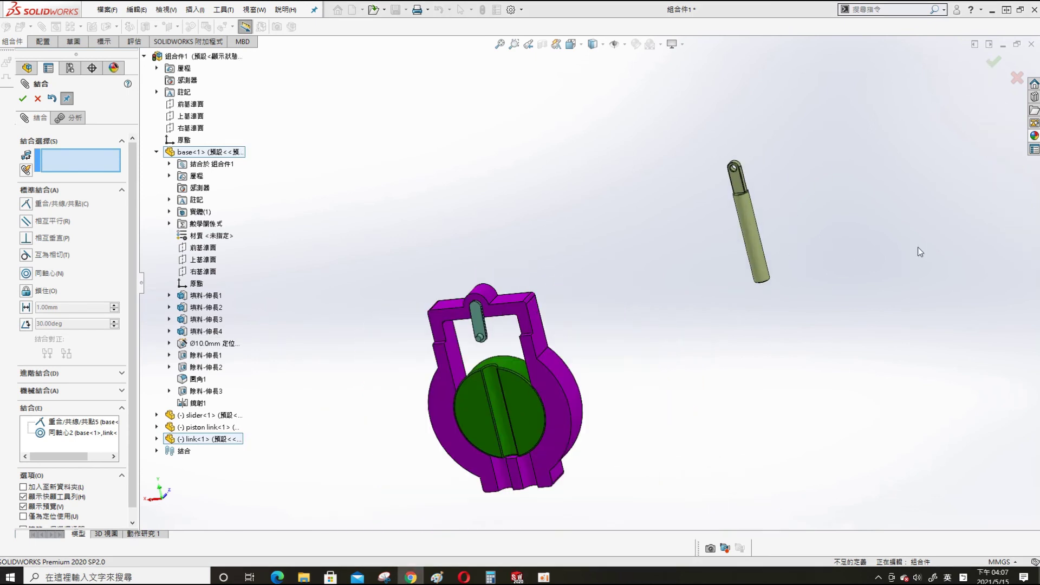
left_click(509, 391)
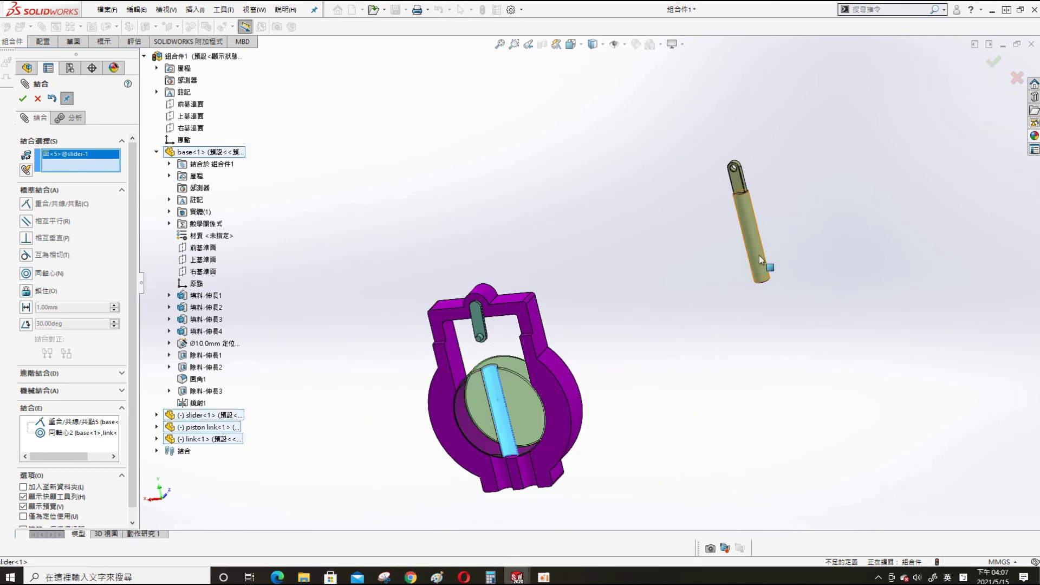
left_click(759, 255)
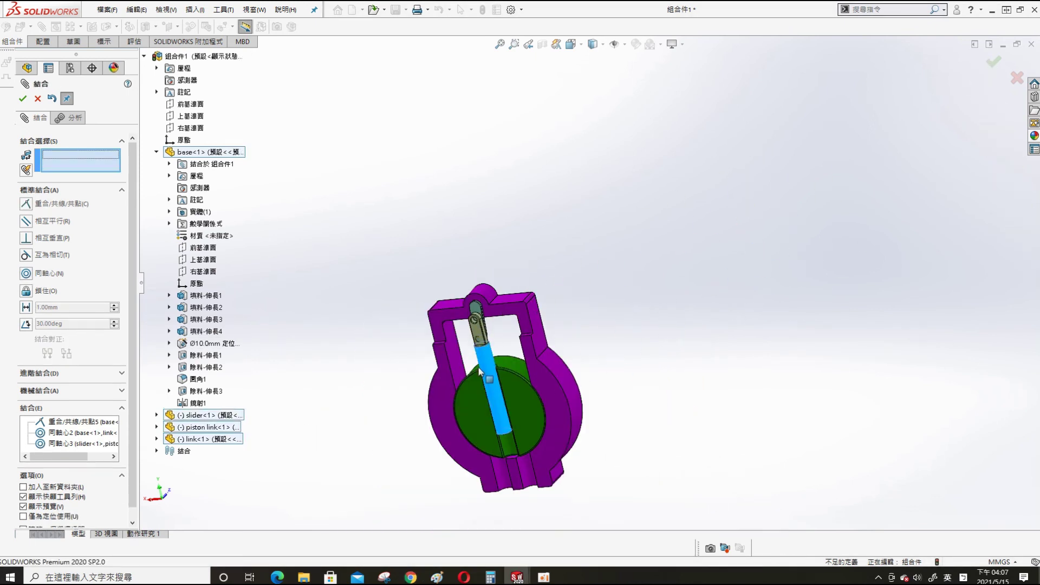
- Make the link's lower hole concentric with the piston link's eye
scroll(472, 380, "down", 5)
left_click(530, 308)
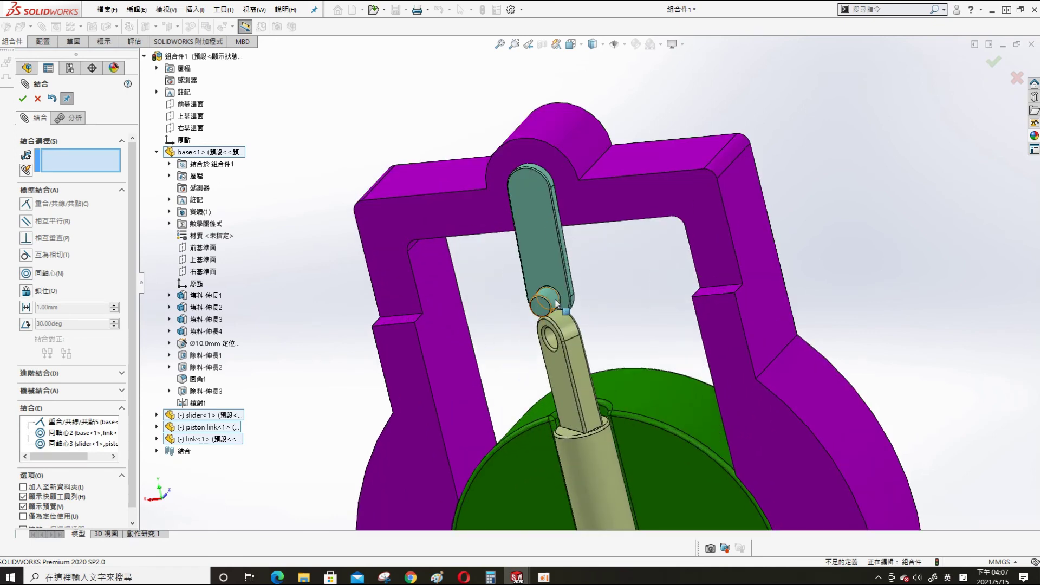
left_click(536, 341)
left_click(690, 354)
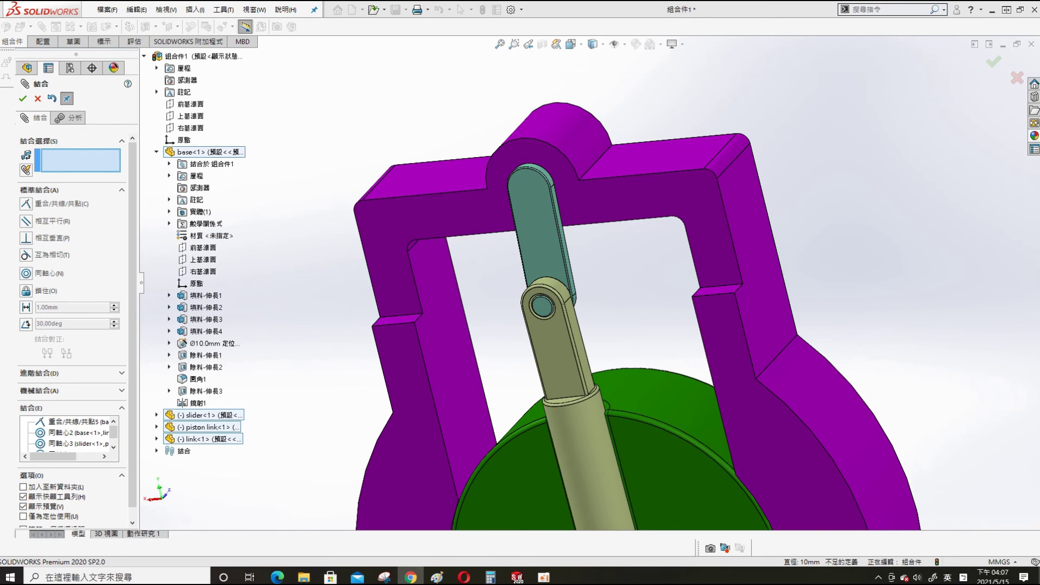
left_click(23, 99)
- Save the assembly and all modified parts as 'pump', then drag the link to test motion
scroll(591, 279, "up", 4)
key("ctrl+s")
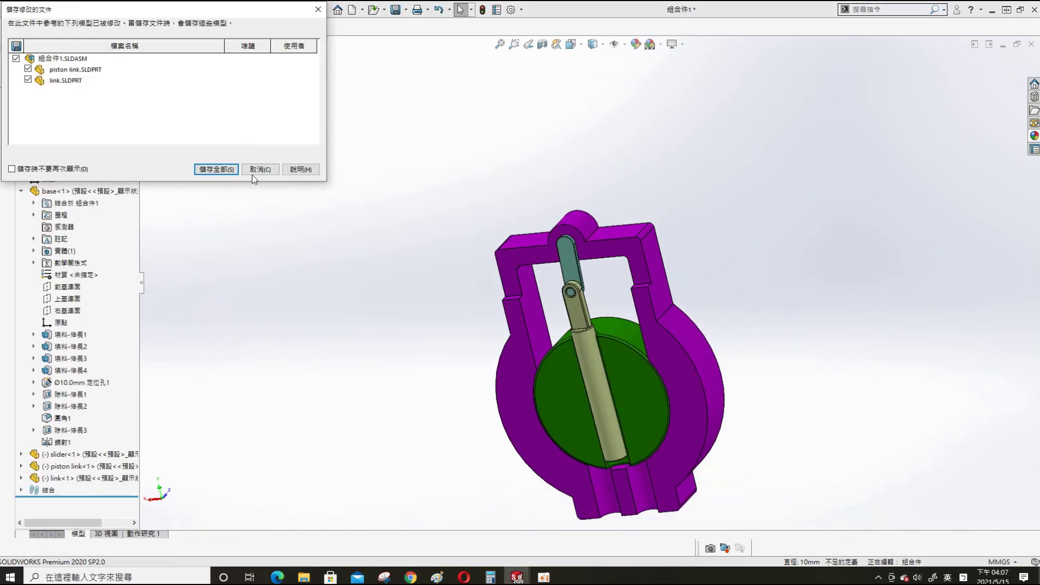
left_click(216, 169)
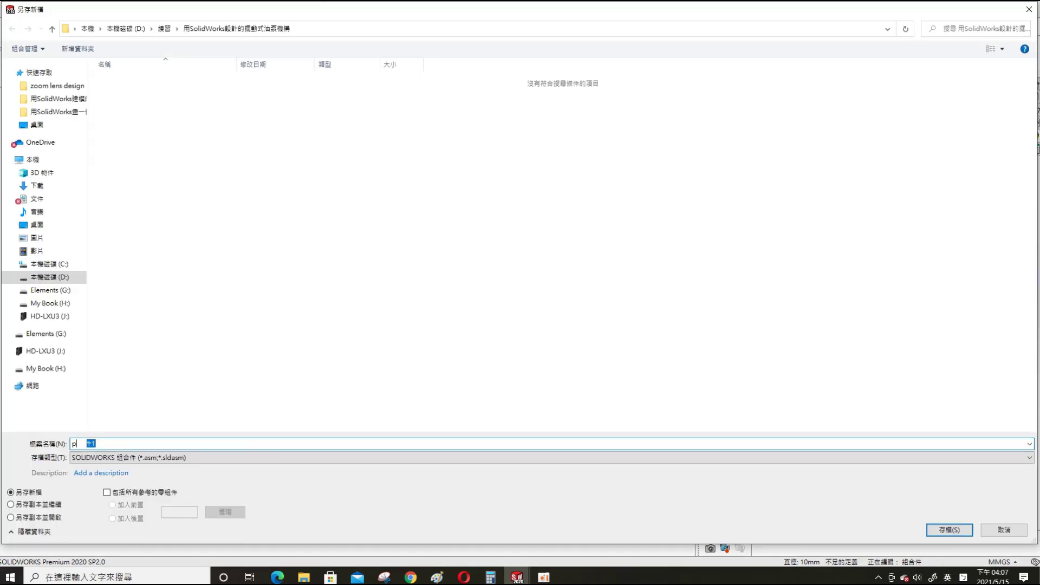
type("piston")
key("Return")
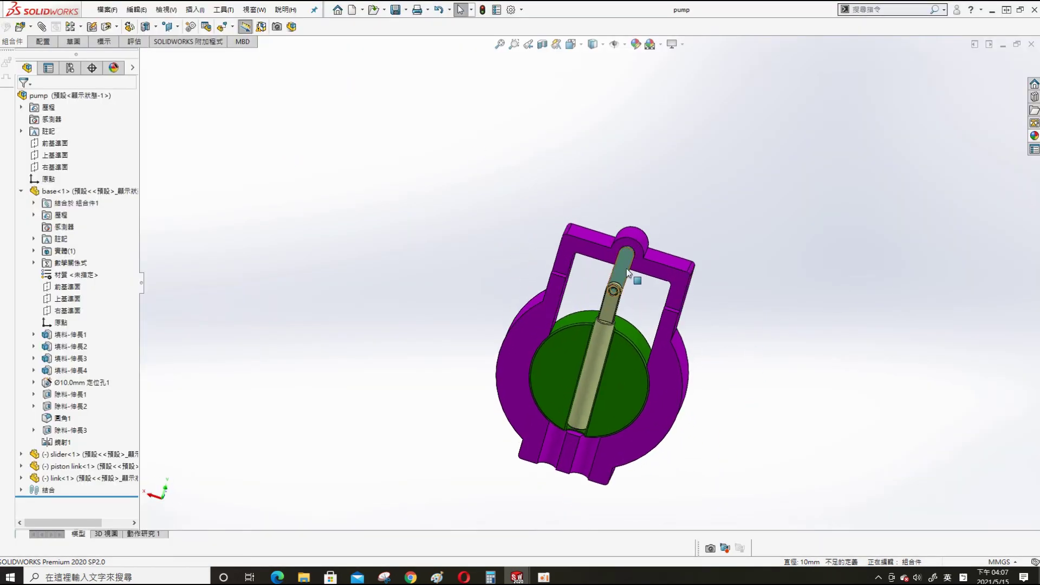
mouse_move(631, 271)
left_mouse_down()
mouse_move(627, 214)
mouse_move(608, 259)
mouse_move(643, 238)
mouse_move(623, 247)
mouse_move(621, 278)
left_mouse_up()
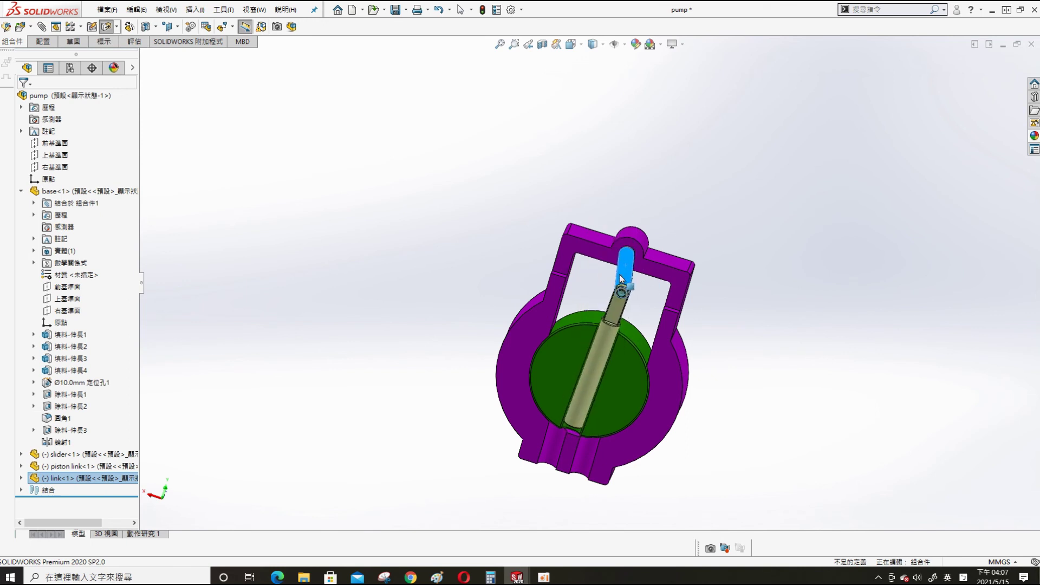
- Add a 100 RPM rotary motor on the link's top face in Motion Study 1
left_click(160, 534)
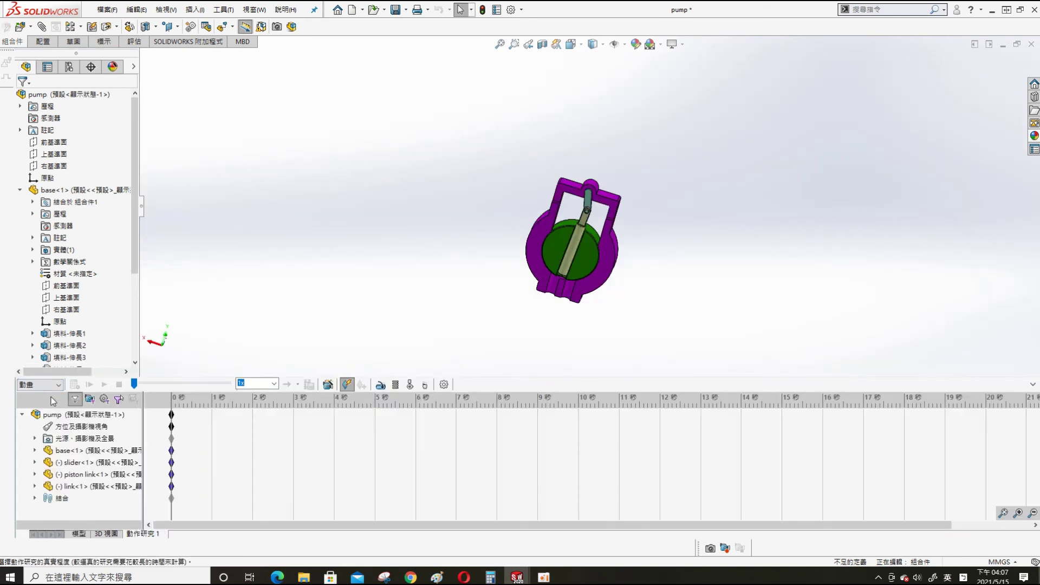
left_click(381, 385)
scroll(615, 239, "down", 2)
scroll(615, 239, "down", 3)
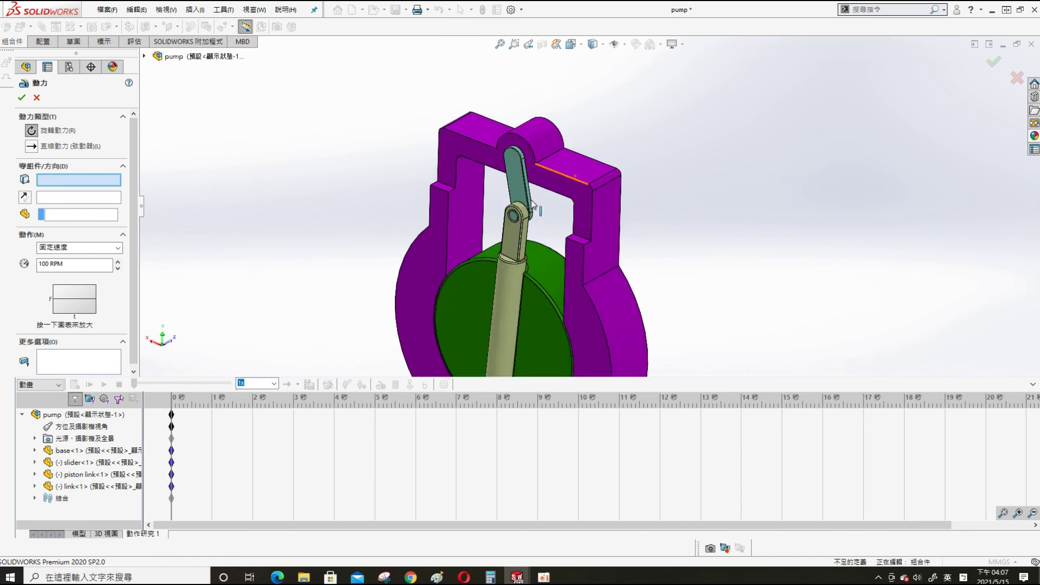
scroll(525, 184, "down", 2)
scroll(525, 183, "down", 1)
left_click(503, 108)
scroll(434, 275, "up", 2)
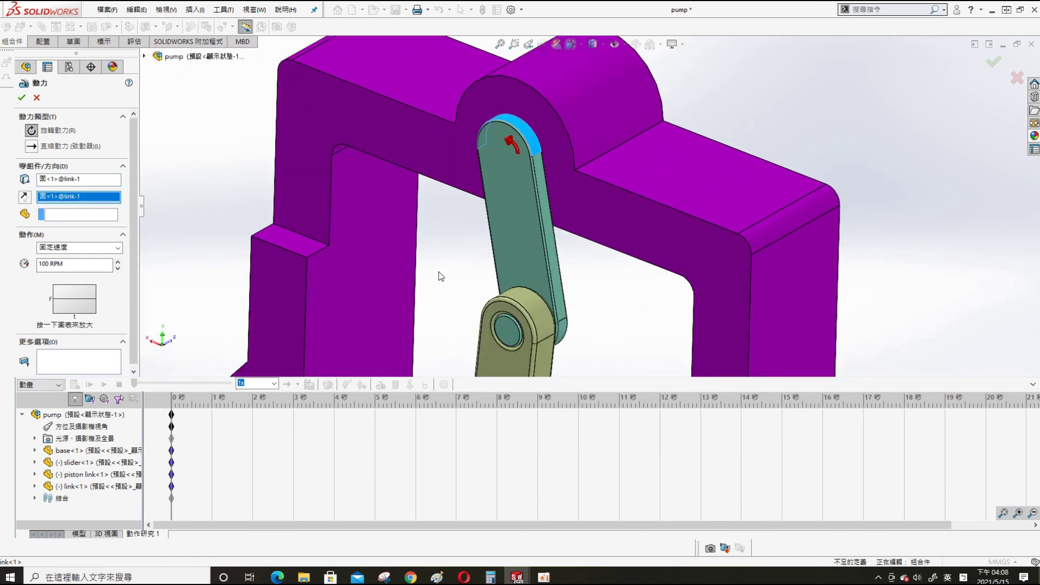
scroll(434, 274, "up", 2)
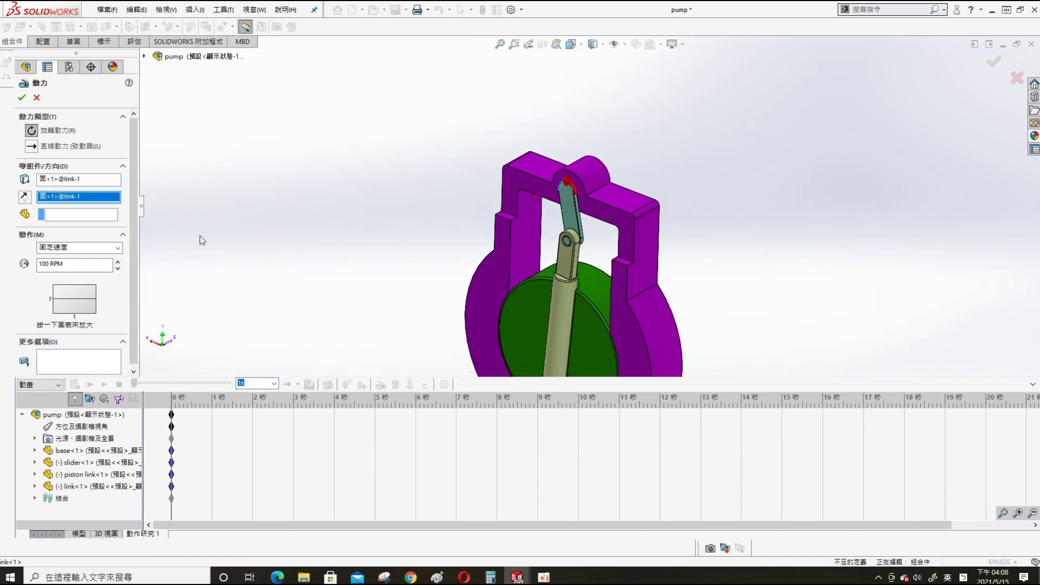
left_click(21, 97)
- Calculate the motion study and start saving the assembly
left_click(75, 384)
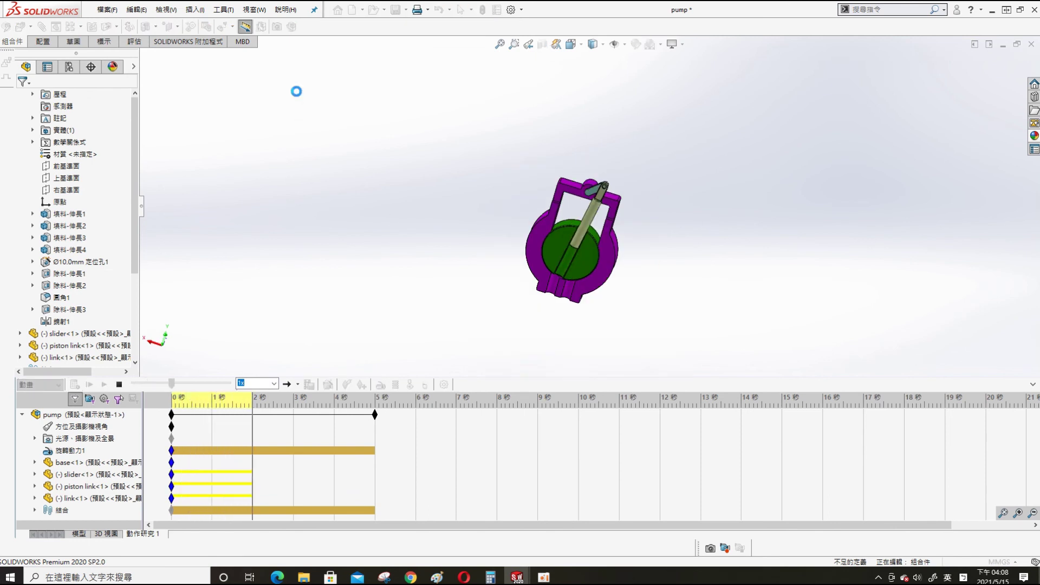
scroll(599, 260, "down", 3)
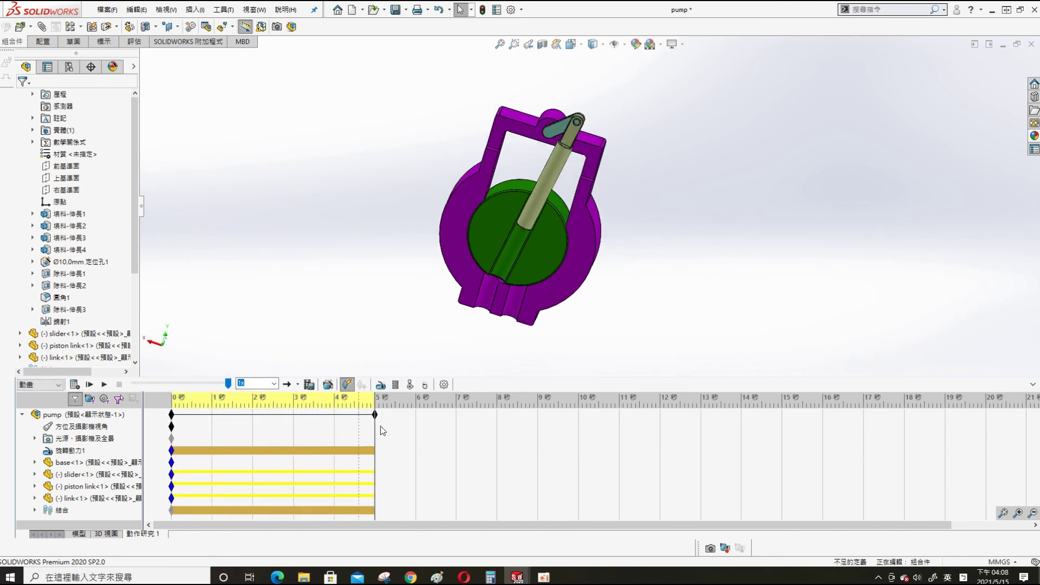
key("ctrl+z")
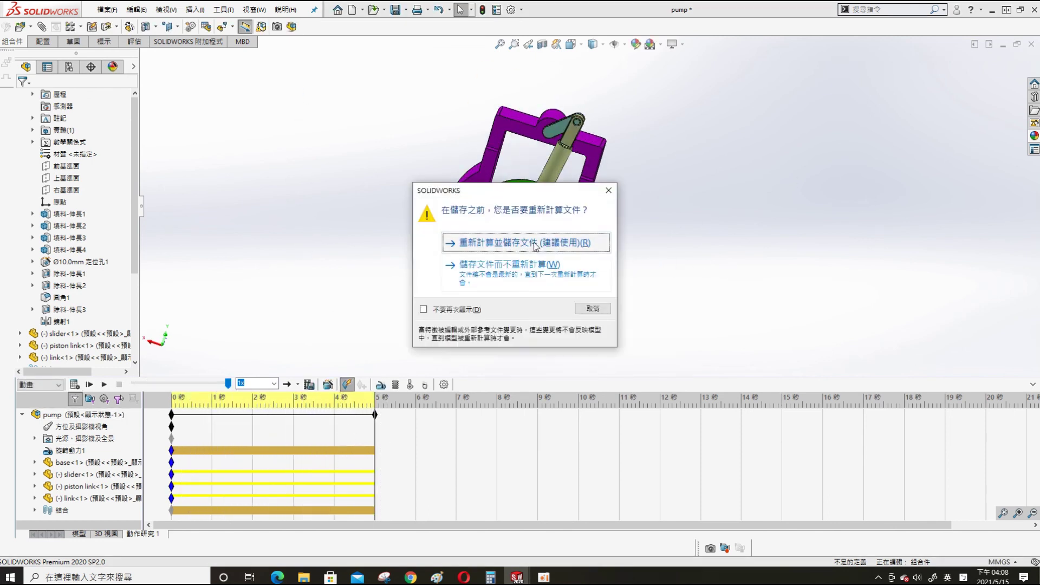
- Rebuild the pump assembly and save it with its calculated motion study
left_click(520, 243)
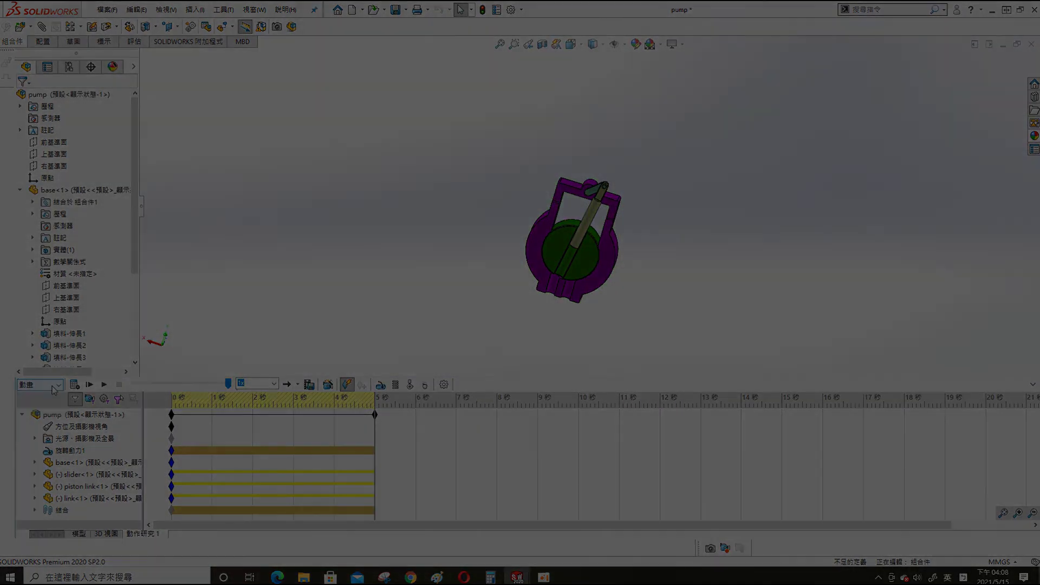